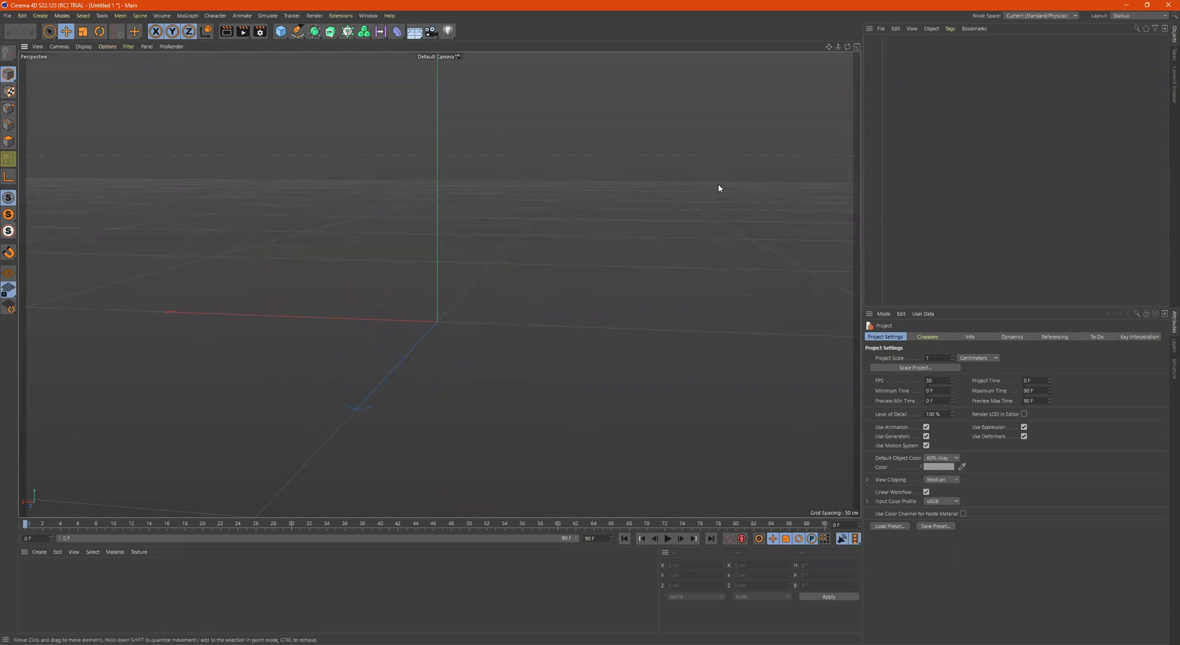
# - Create a camera and attach a Camera Calibrator tag to it
pyautogui.scroll(-1, 599, 216)
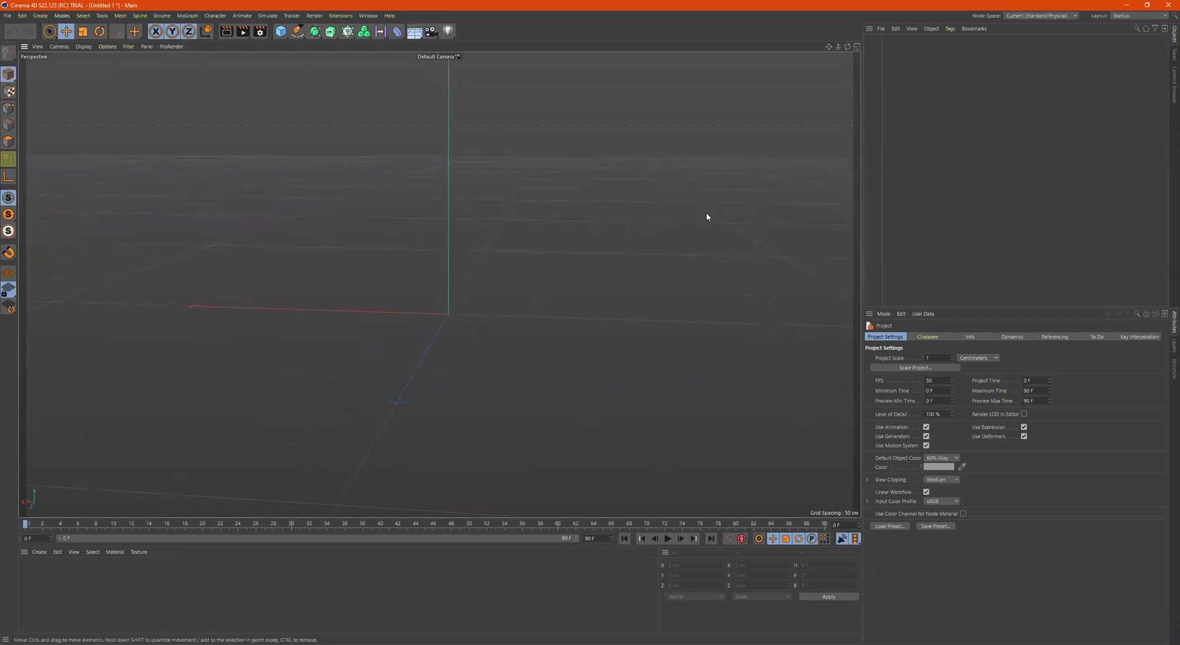
pyautogui.click(430, 30)
pyautogui.rightClick(889, 40)
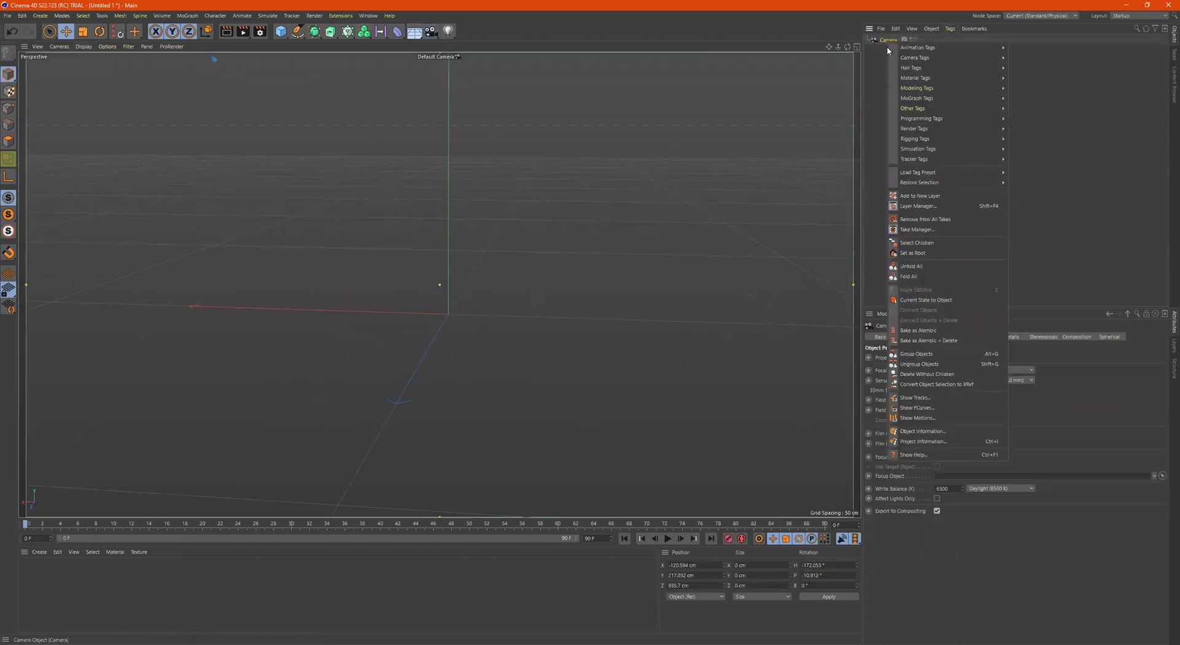
pyautogui.moveTo(945, 161)
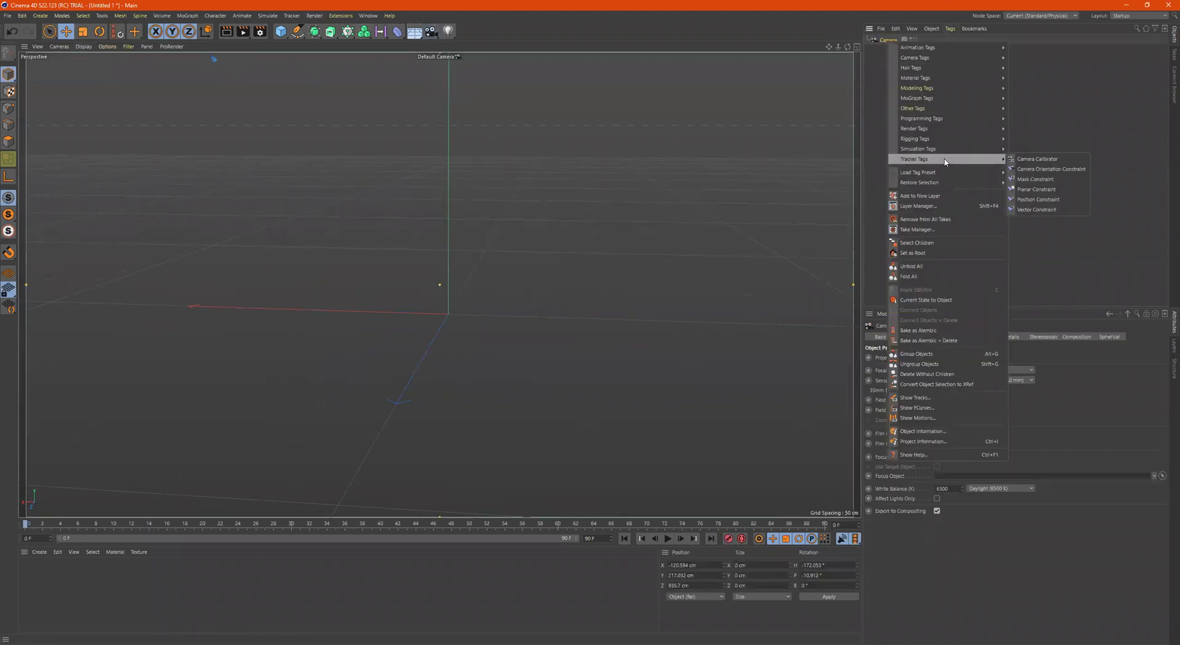
pyautogui.click(1039, 159)
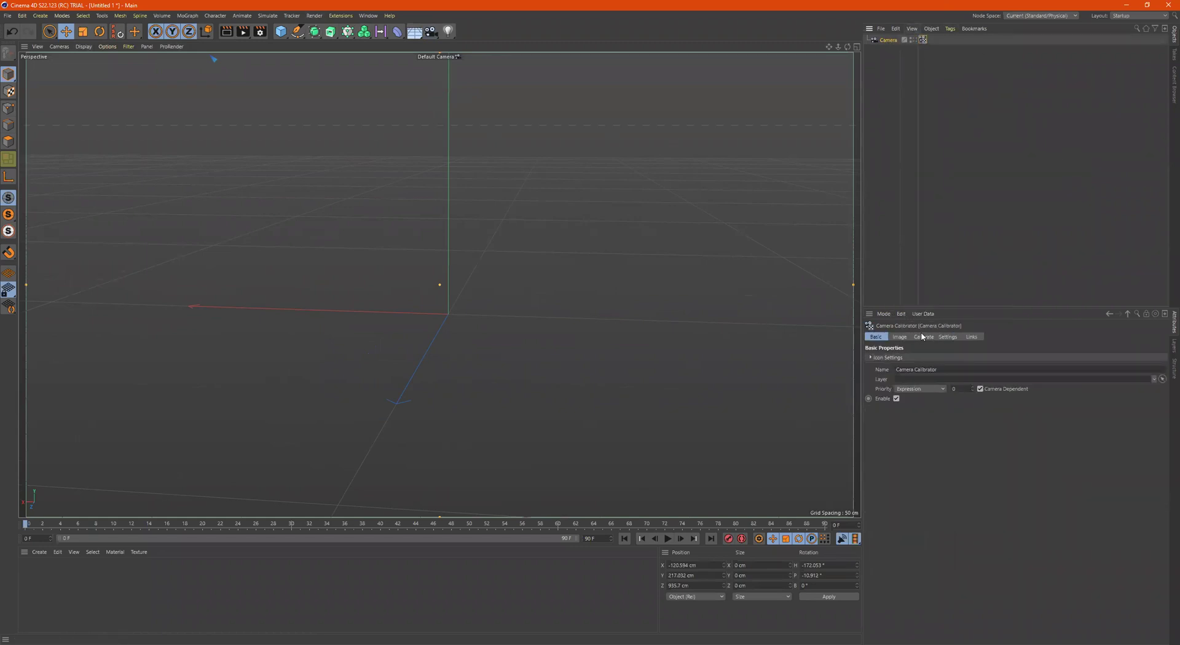
# - Open the file chooser for the calibrator's image and sort the CLASS folder by date, newest first
pyautogui.click(899, 337)
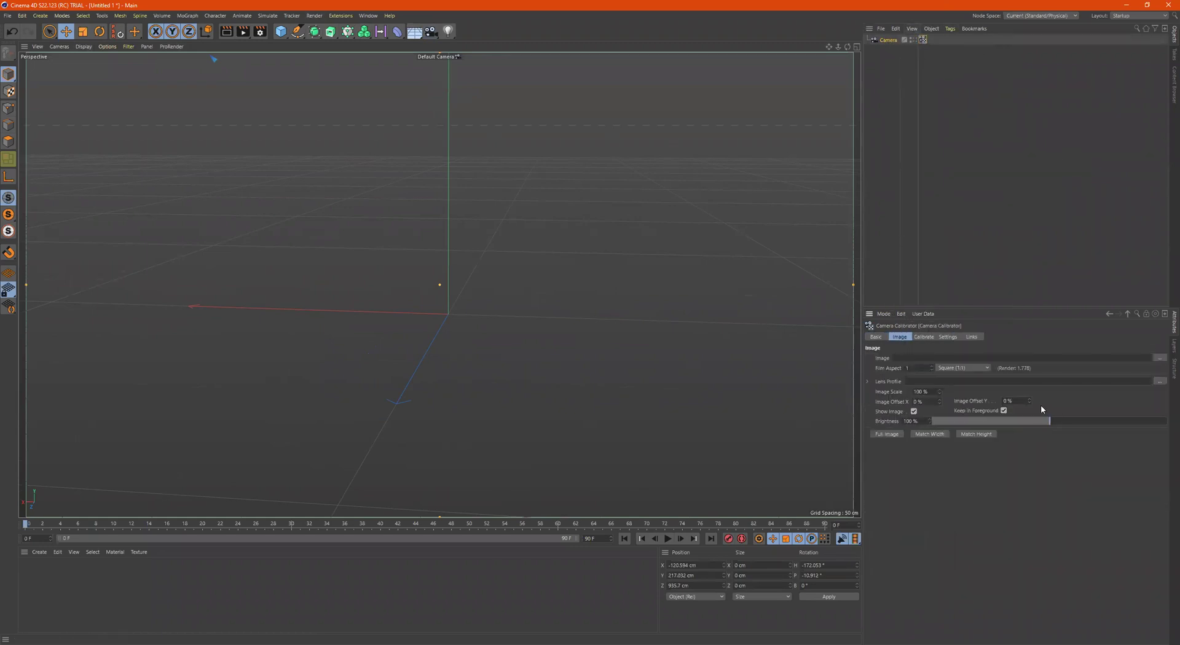
pyautogui.click(1159, 359)
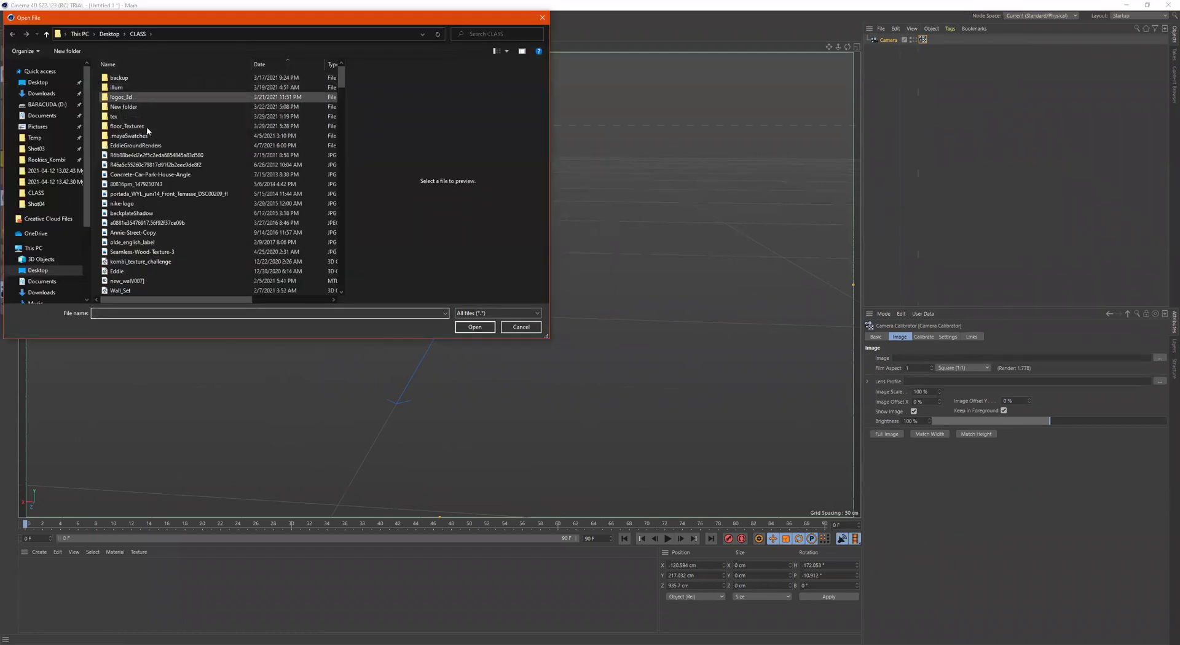
pyautogui.click(149, 156)
pyautogui.click(150, 165)
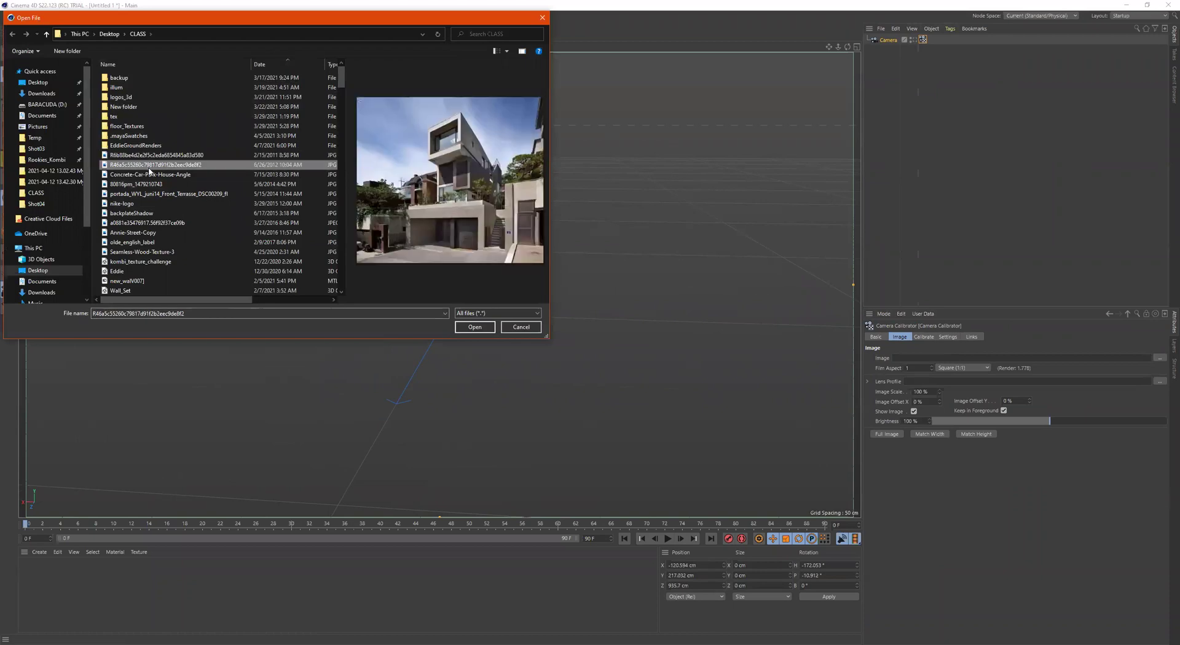
pyautogui.click(150, 184)
pyautogui.scroll(-5, 262, 126)
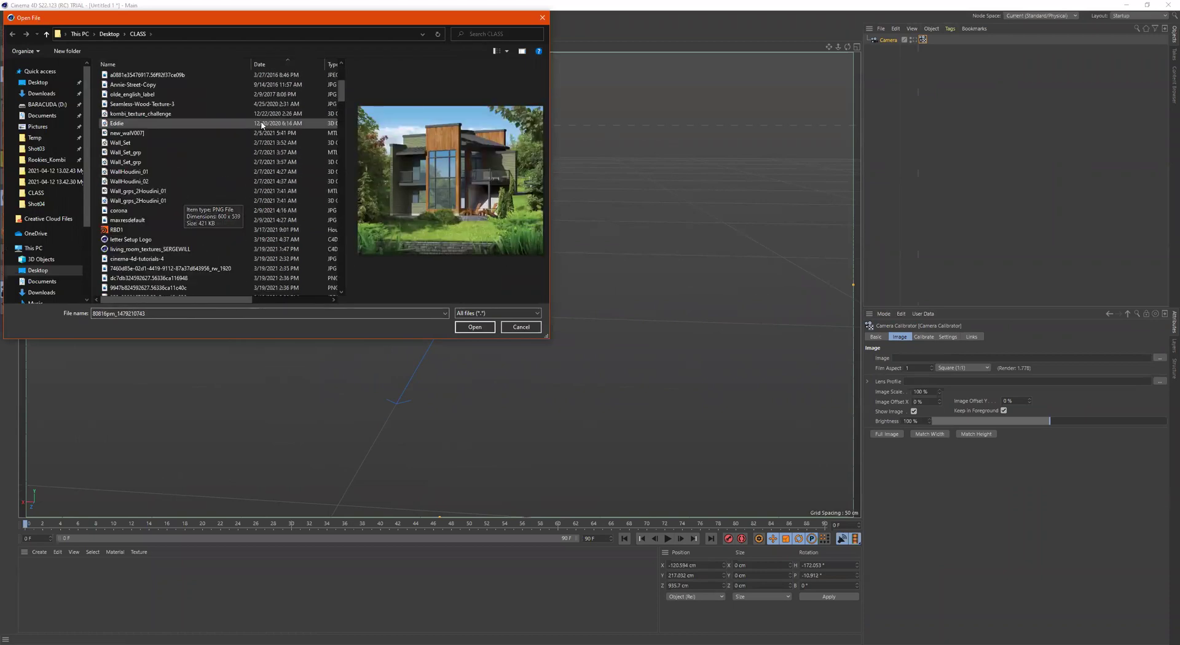
pyautogui.click(268, 66)
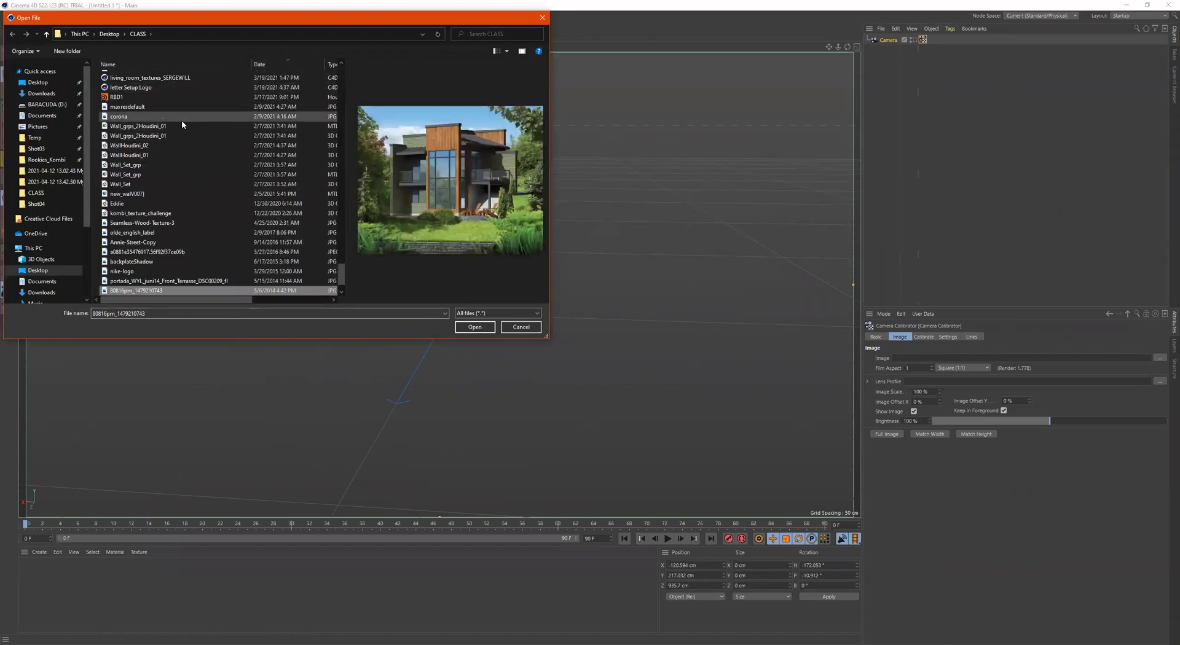
pyautogui.scroll(20, 190, 132)
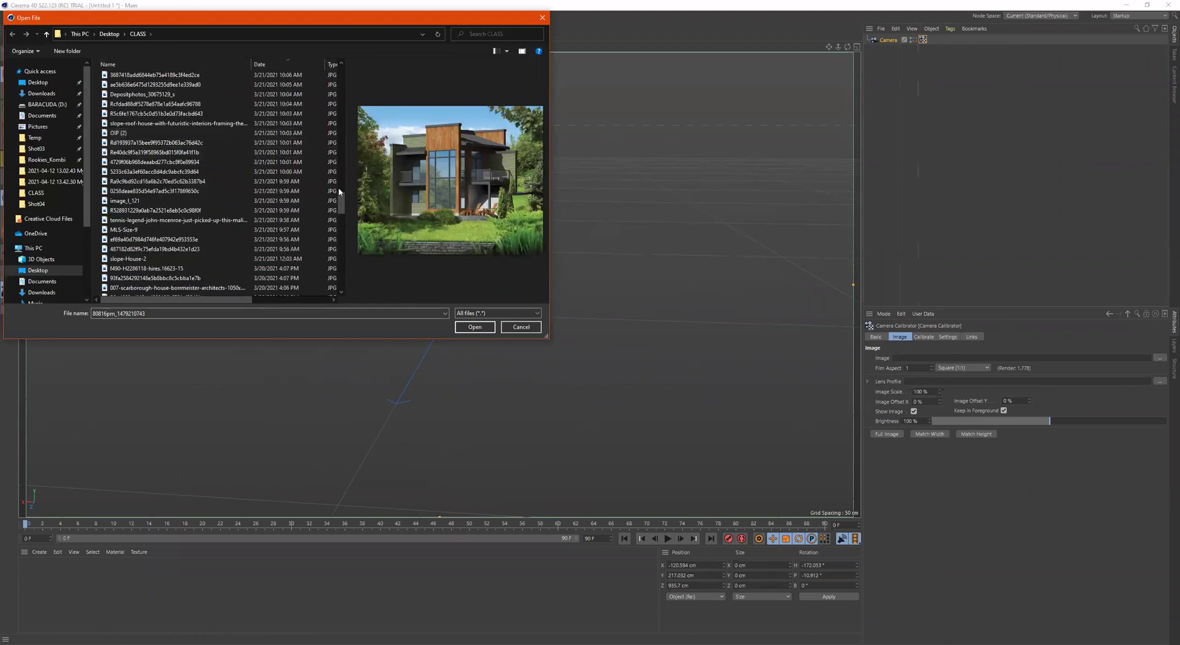
pyautogui.moveTo(340, 193); pyautogui.dragTo(342, 82)
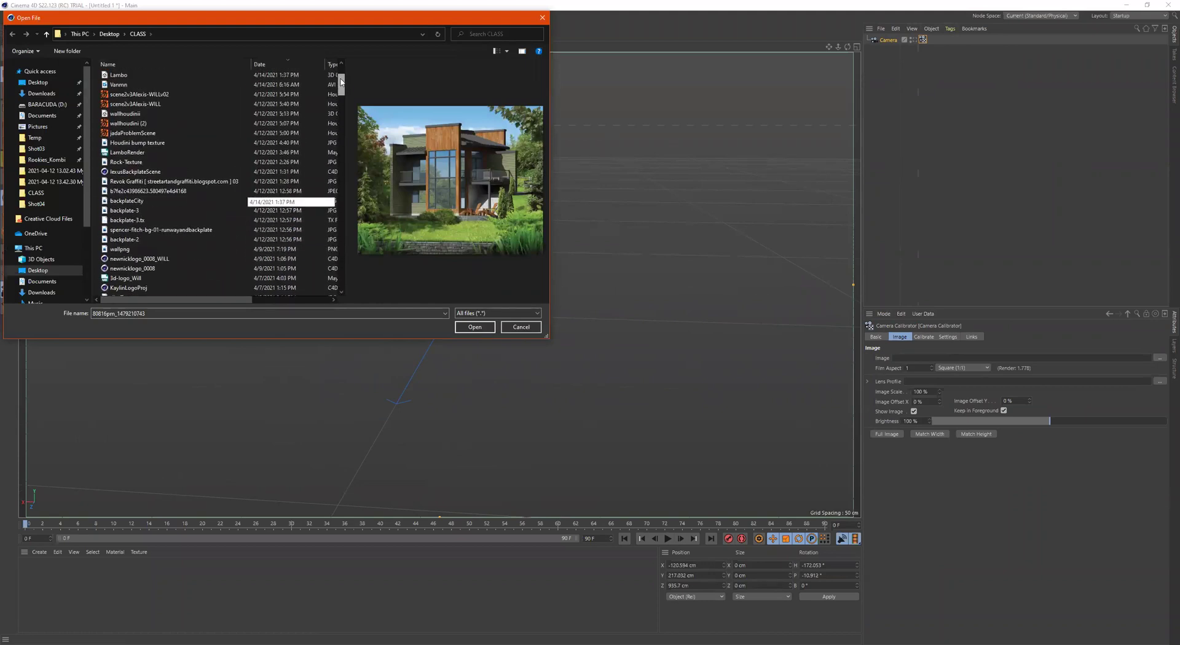
pyautogui.scroll(3, 179, 145)
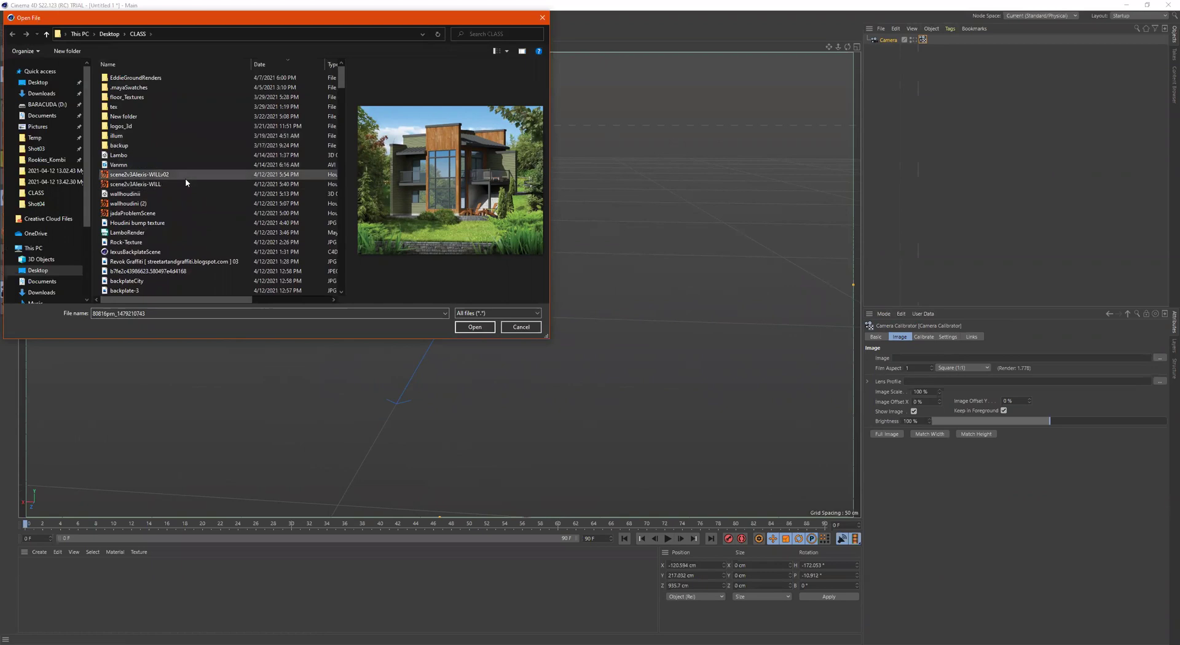
pyautogui.scroll(-1, 197, 209)
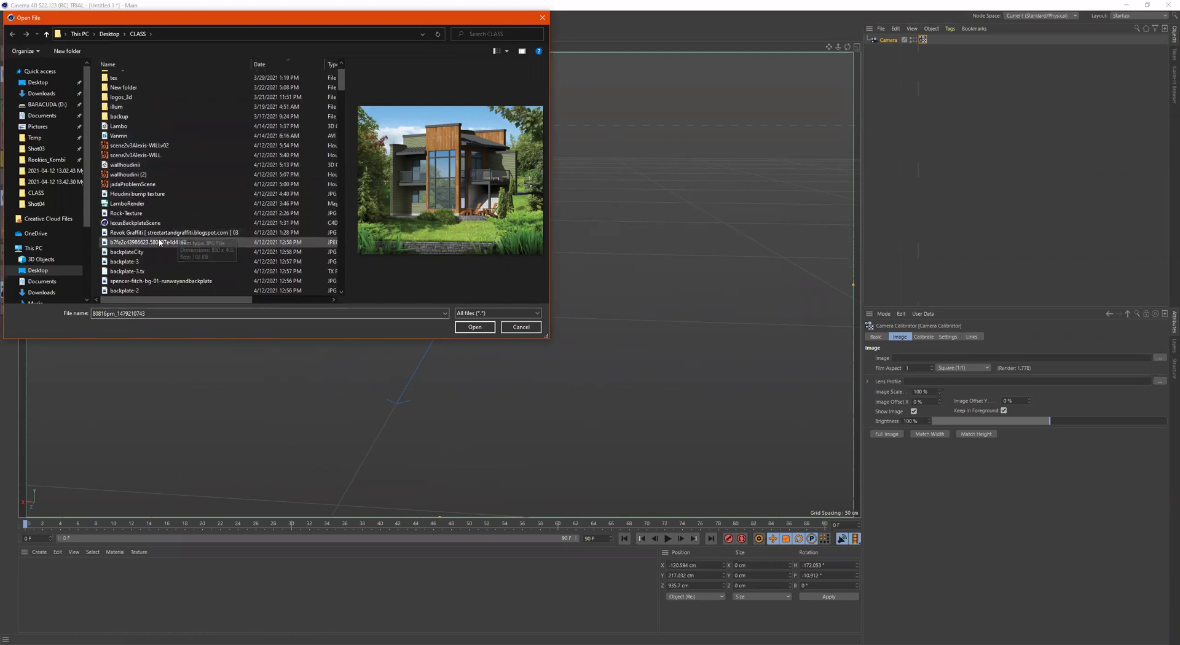
# - Preview the backplate images in the CLASS folder to compare candidates for the camera calibration
pyautogui.click(160, 242)
pyautogui.click(148, 252)
pyautogui.click(139, 262)
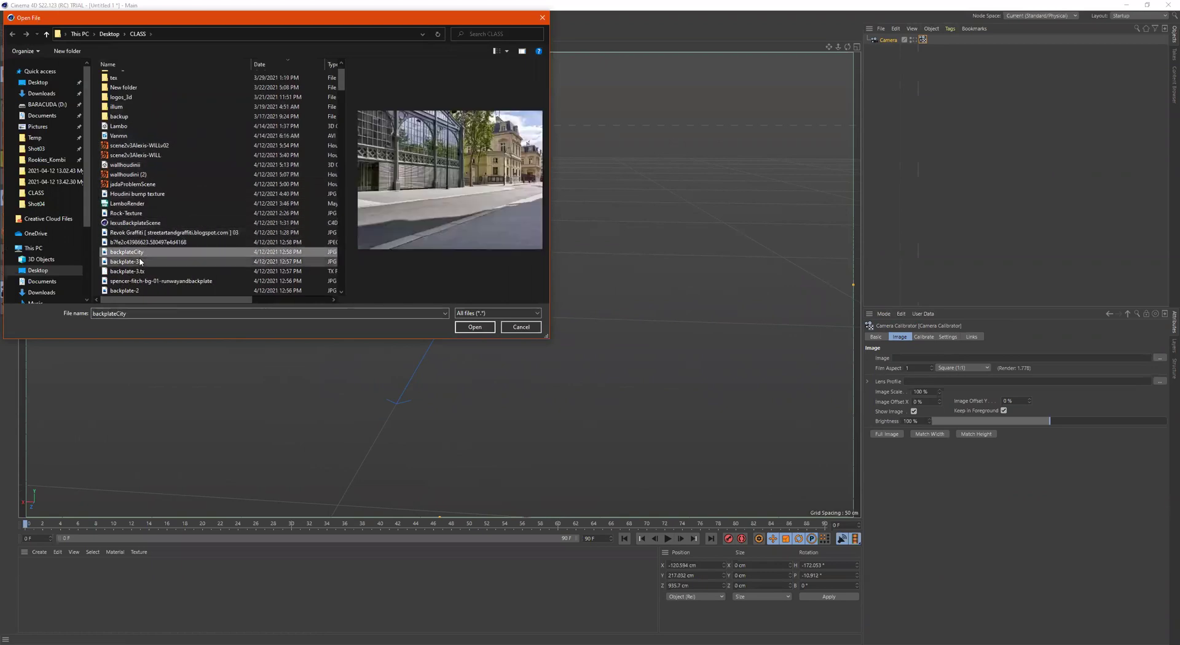
pyautogui.click(141, 271)
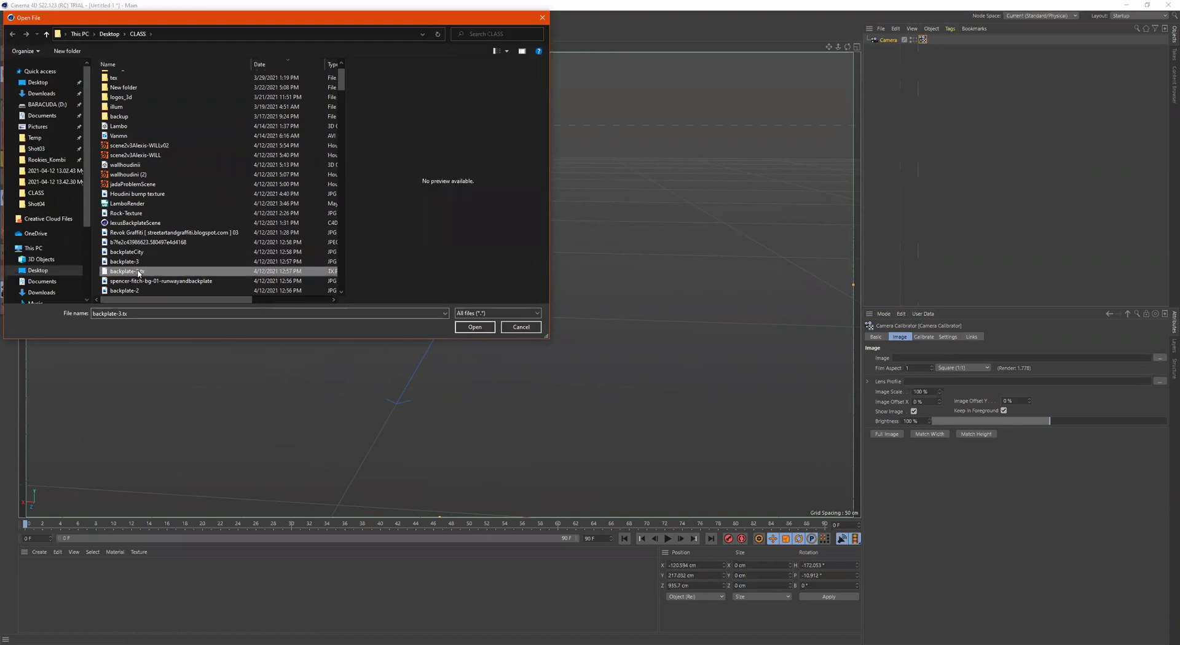
pyautogui.click(142, 262)
pyautogui.click(142, 252)
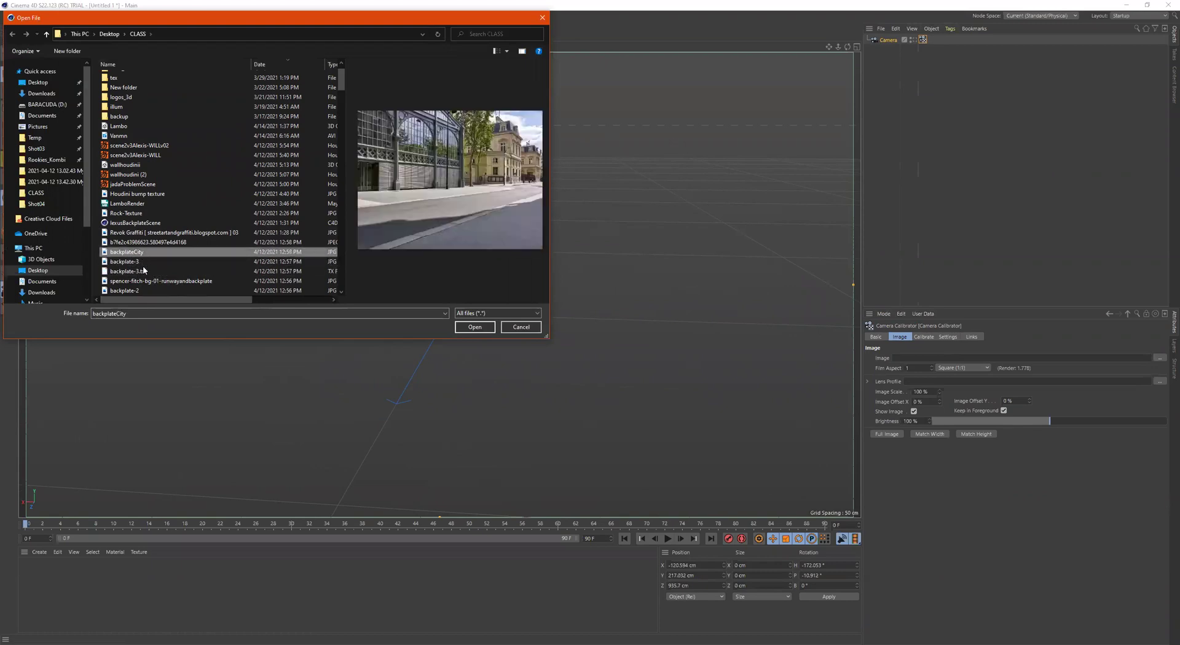
pyautogui.click(146, 281)
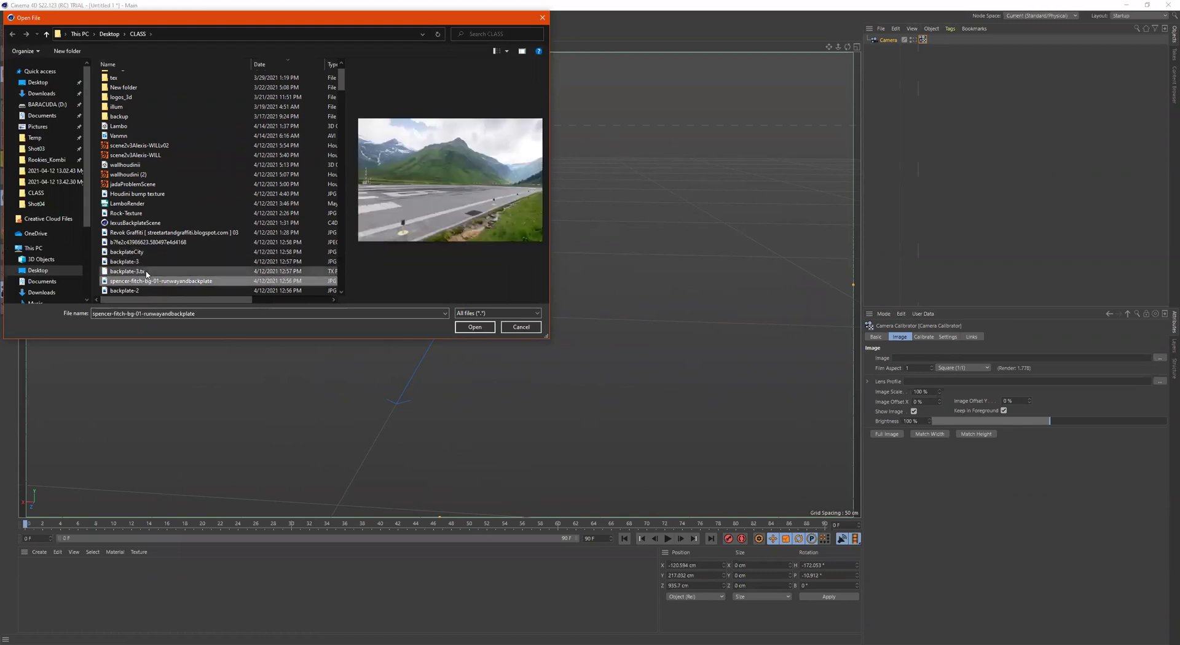
pyautogui.click(142, 271)
pyautogui.click(147, 283)
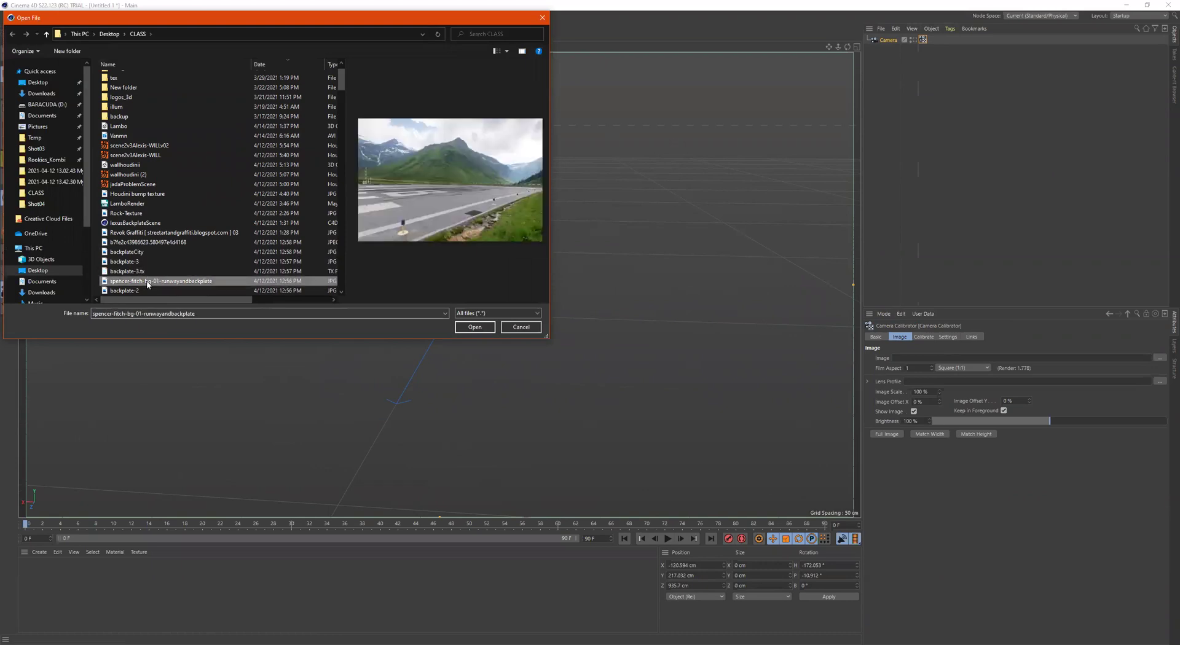
pyautogui.scroll(-1, 148, 273)
pyautogui.click(149, 263)
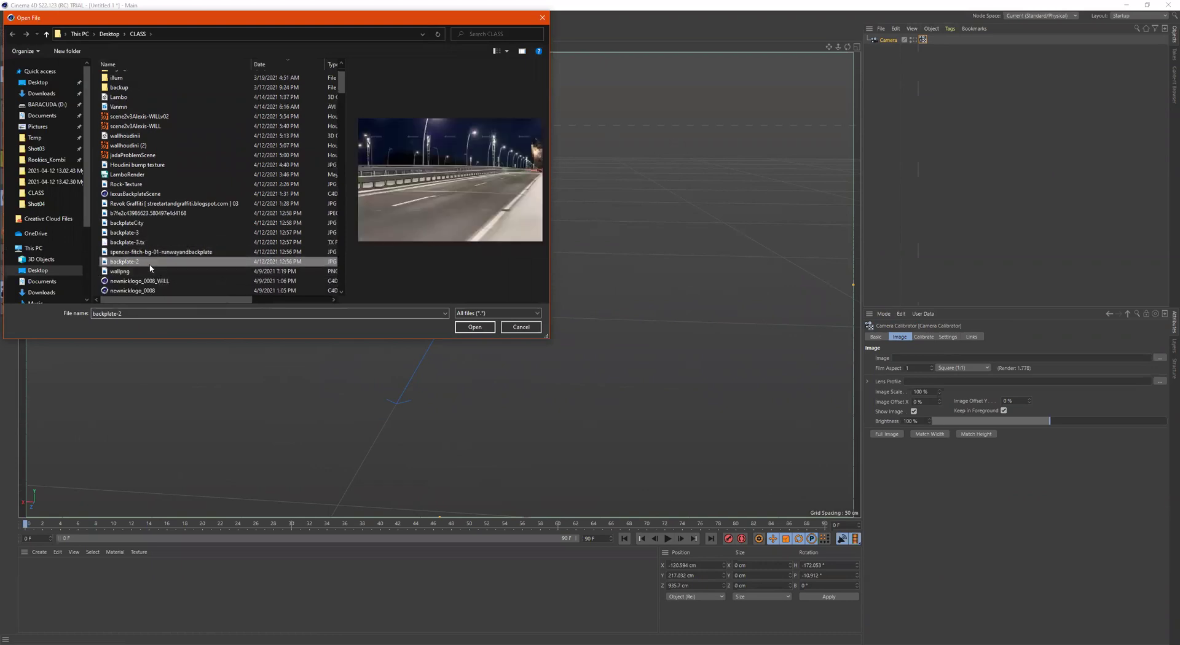
pyautogui.click(145, 271)
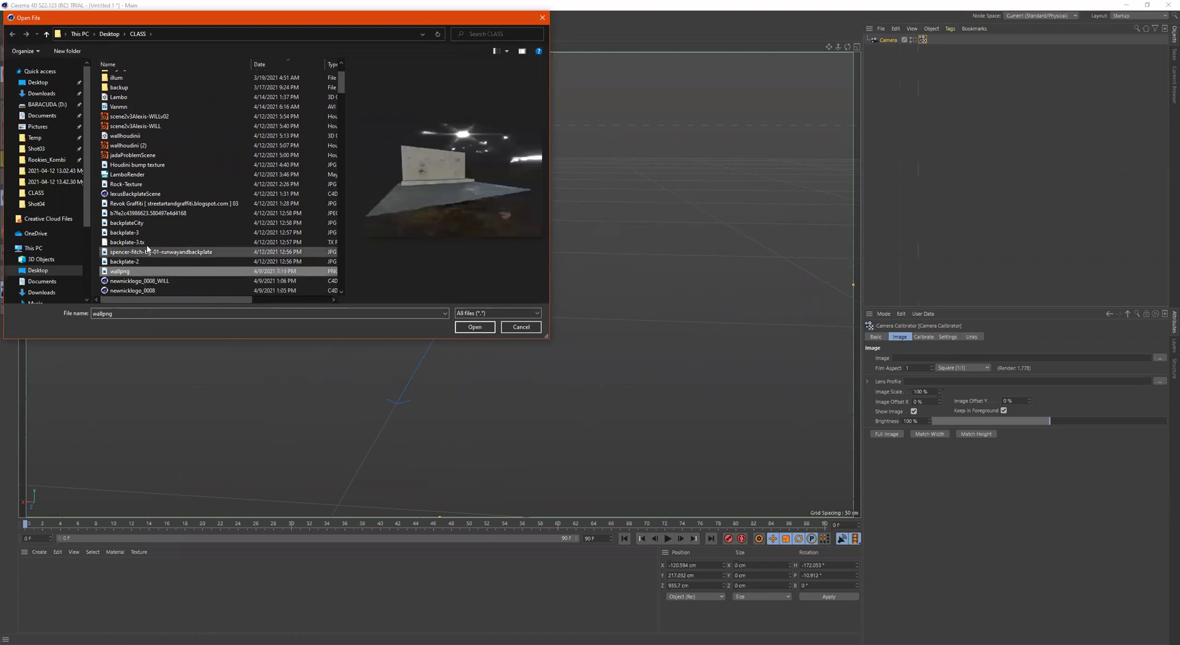
pyautogui.click(147, 232)
pyautogui.click(148, 224)
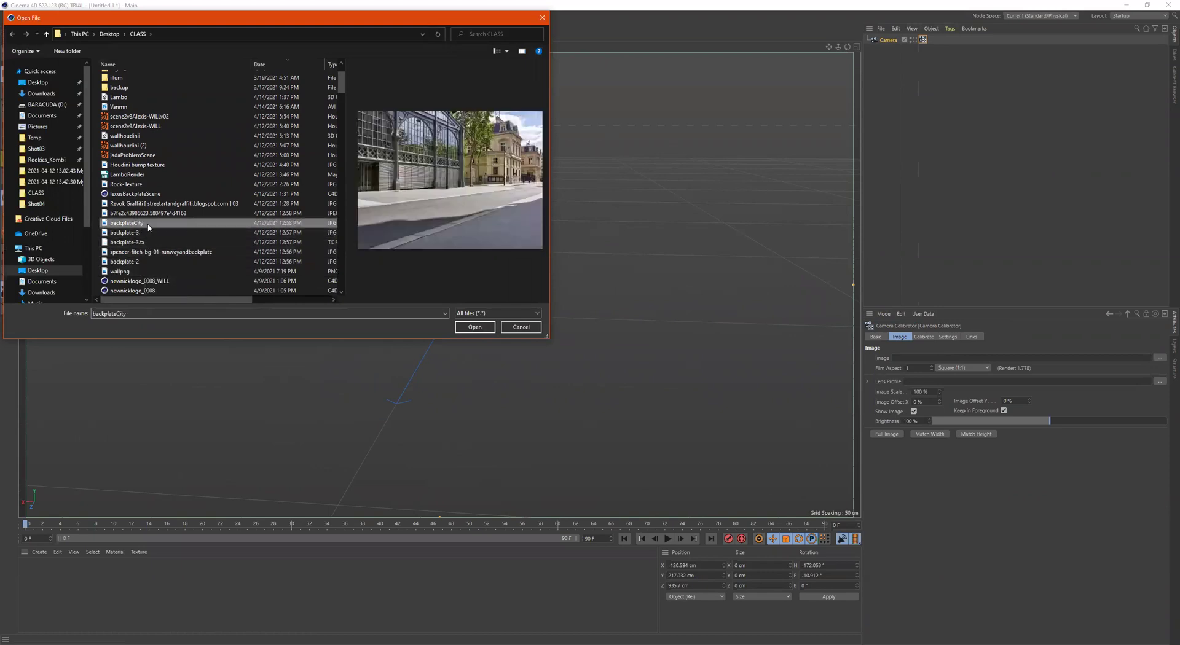
pyautogui.click(145, 232)
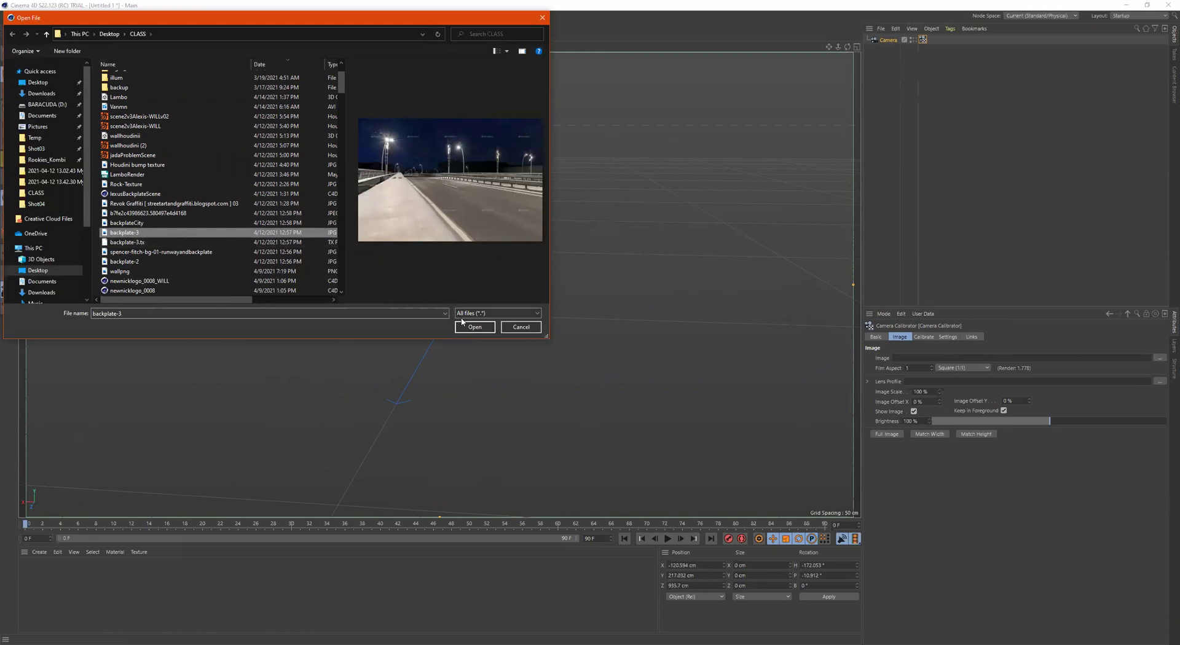
# - Load the backplateCity image into the Camera Calibrator and scale it to show the full image
pyautogui.click(151, 224)
pyautogui.click(474, 327)
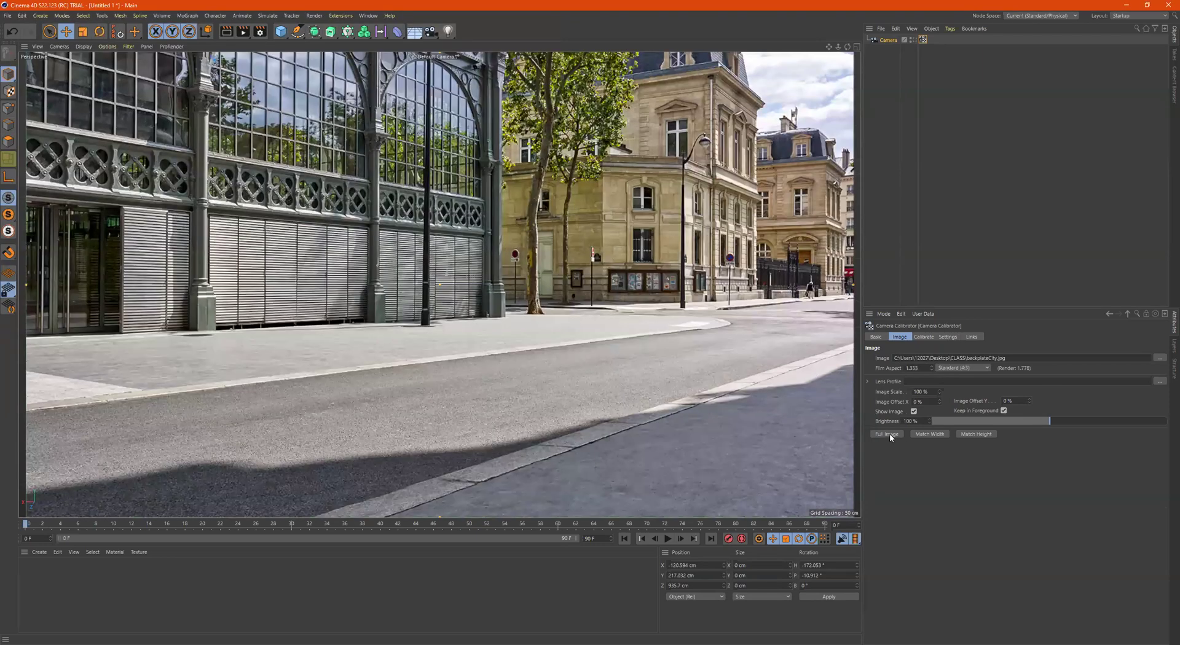
pyautogui.click(886, 433)
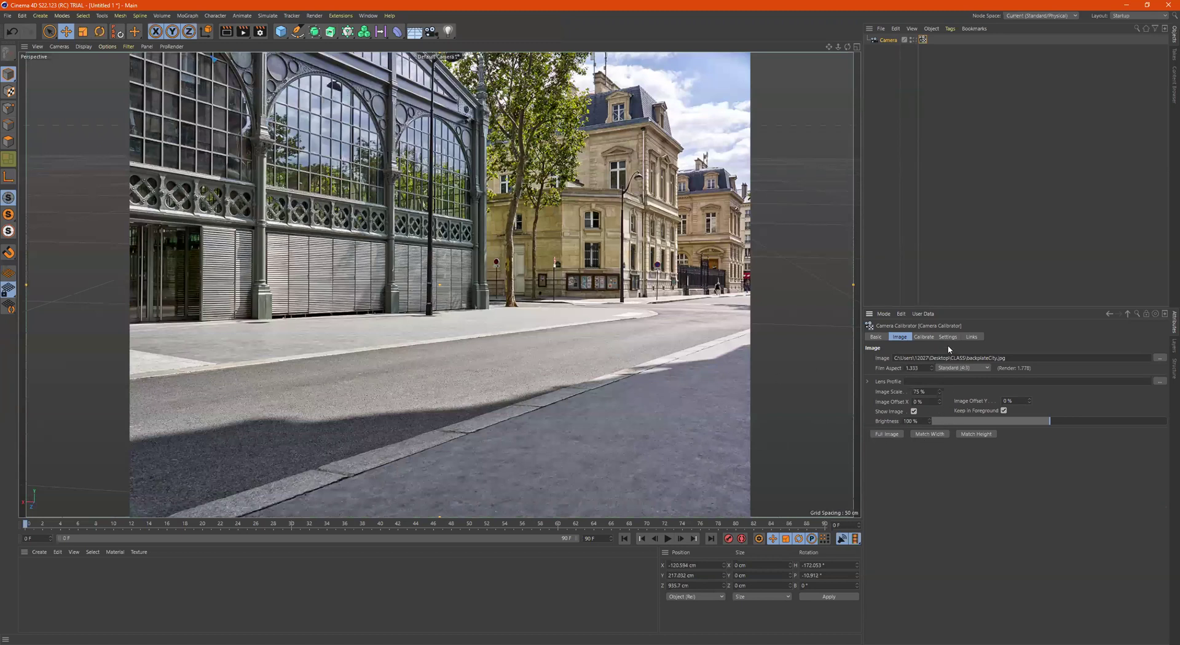
# - Add a calibration grid and fit its four corners to the road surface between the two curbs
pyautogui.click(924, 337)
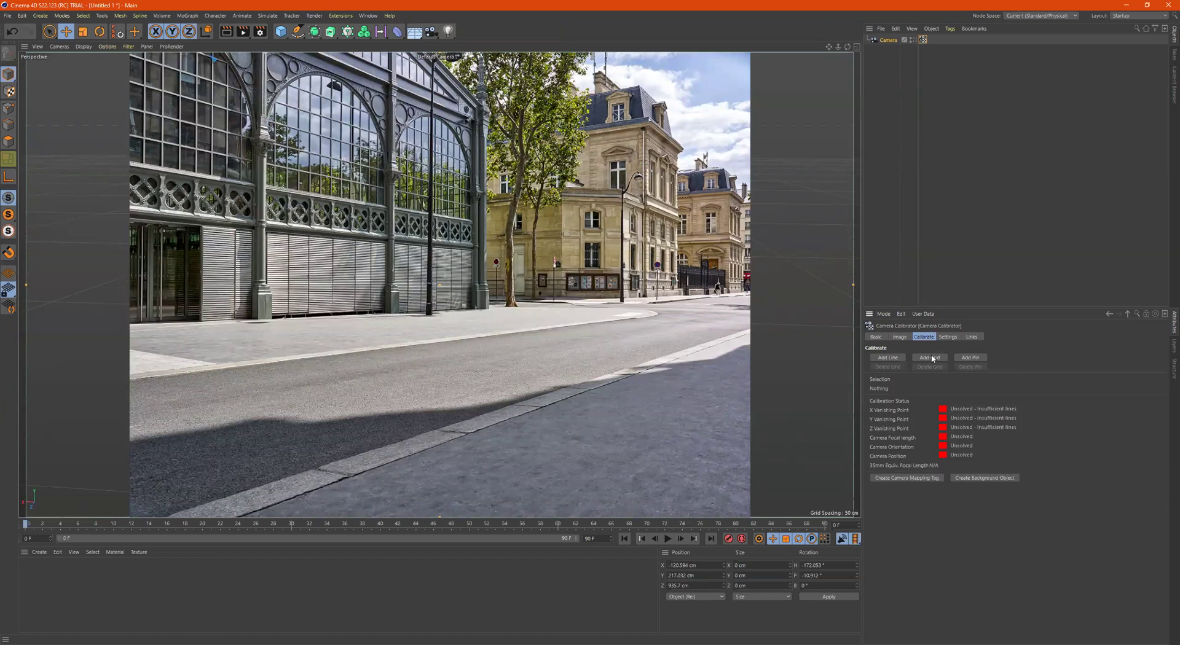
pyautogui.click(931, 358)
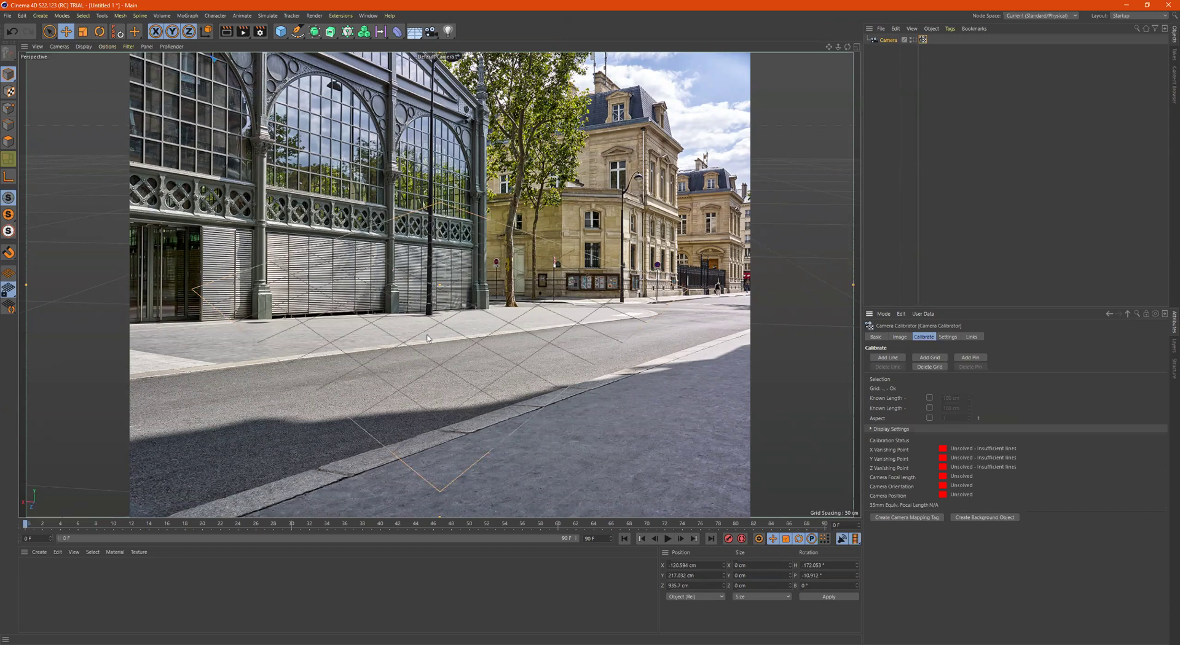
pyautogui.moveTo(439, 487); pyautogui.dragTo(437, 428)
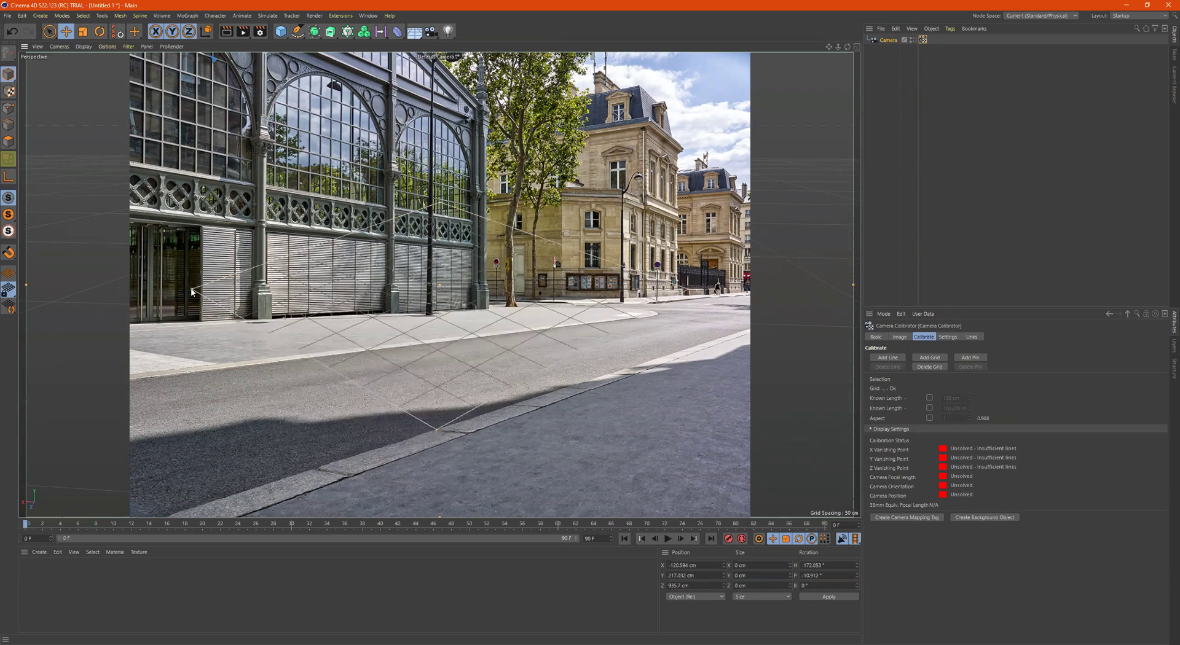
pyautogui.moveTo(193, 289); pyautogui.dragTo(266, 348)
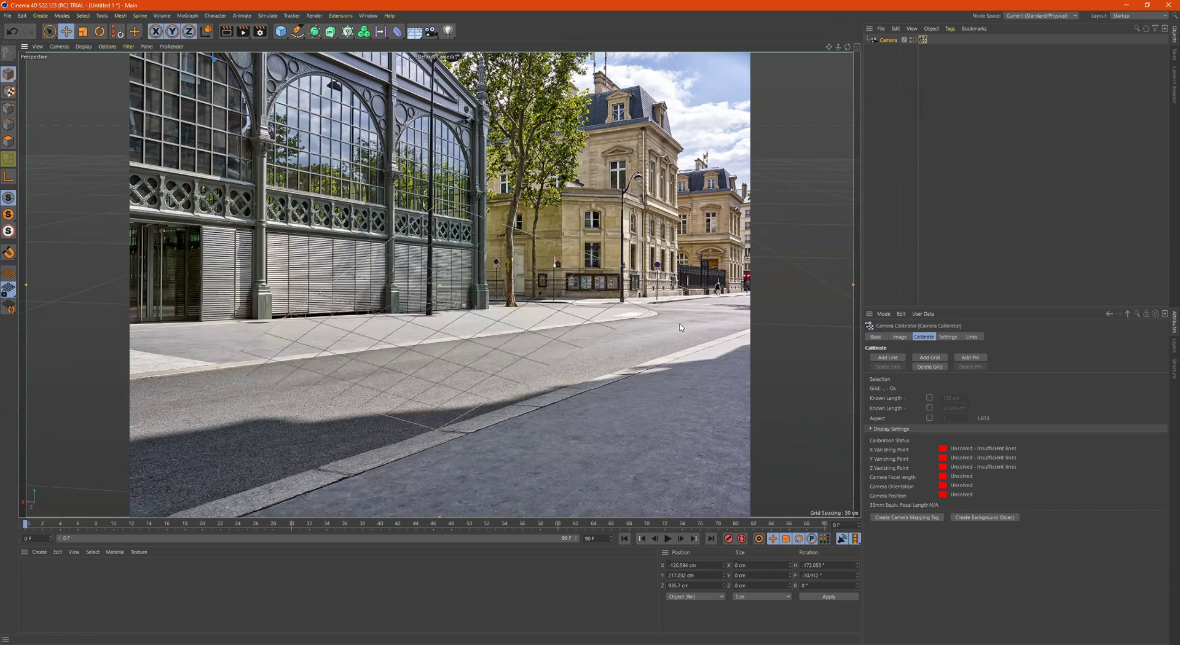
pyautogui.moveTo(685, 299); pyautogui.dragTo(651, 310)
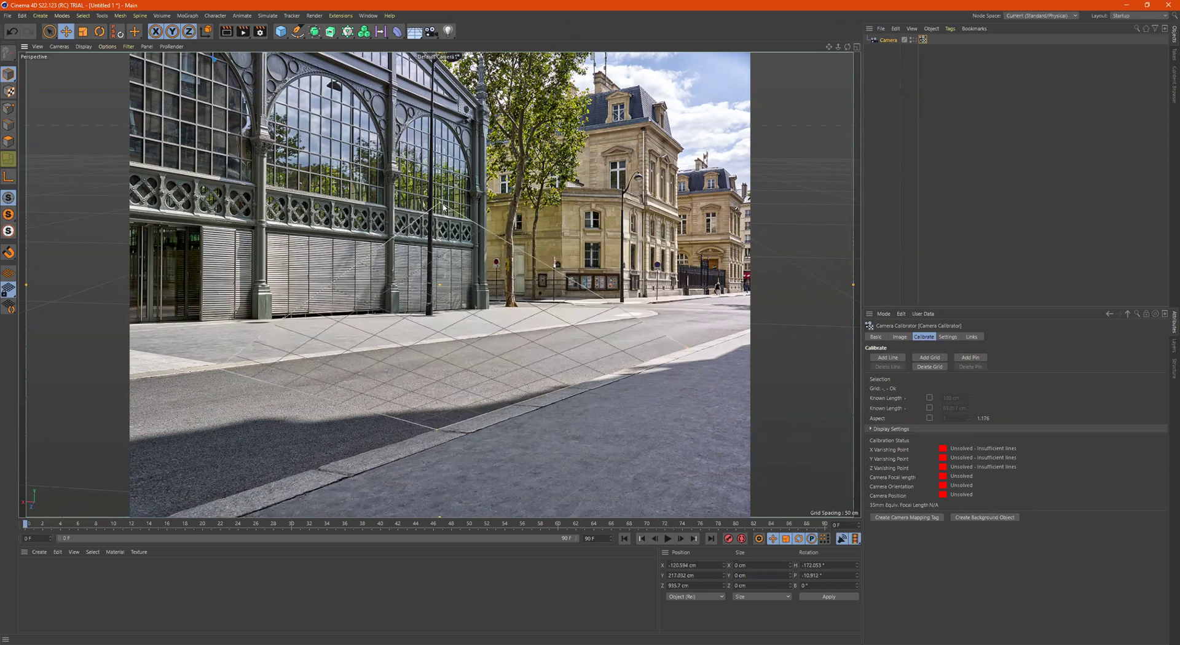
pyautogui.moveTo(441, 202); pyautogui.dragTo(441, 300)
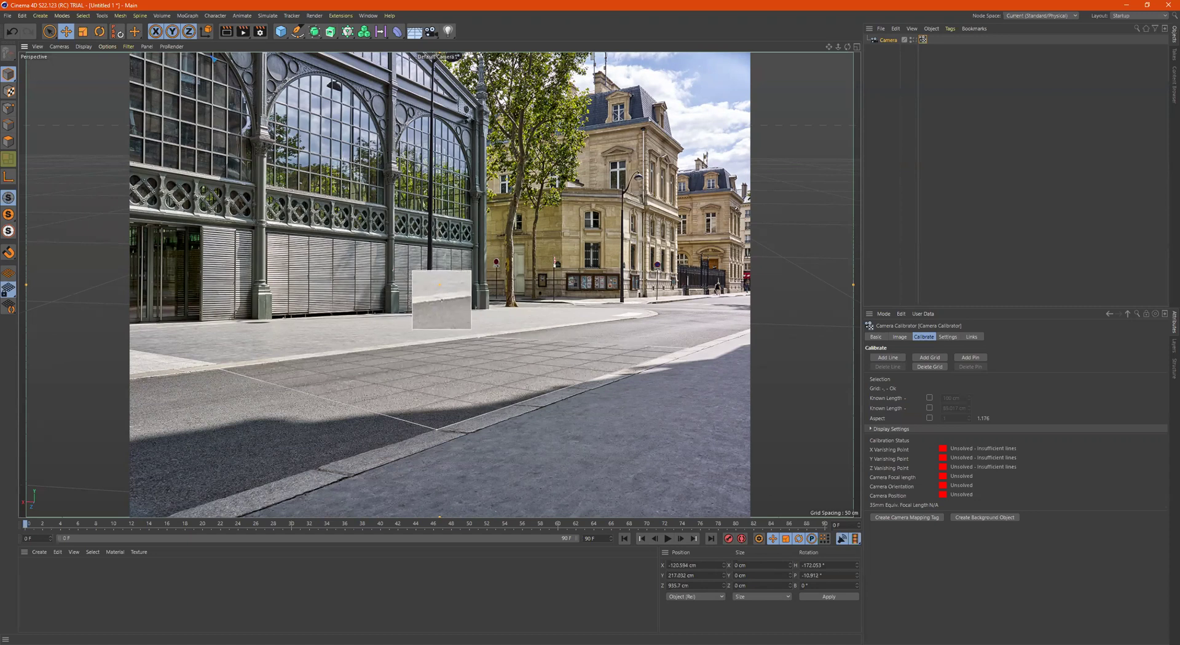
pyautogui.moveTo(441, 300); pyautogui.dragTo(441, 300)
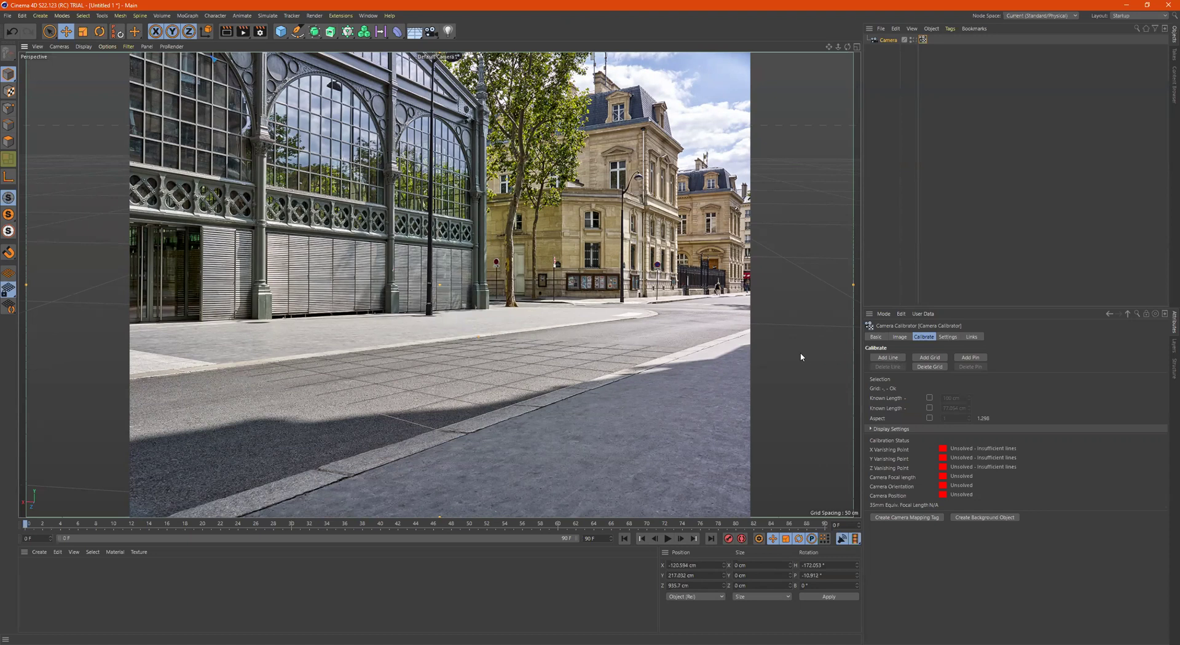
# - Assign the grid lines running along the road to the Z axis and those crossing it to the X axis
pyautogui.click(578, 346)
pyautogui.click(376, 353)
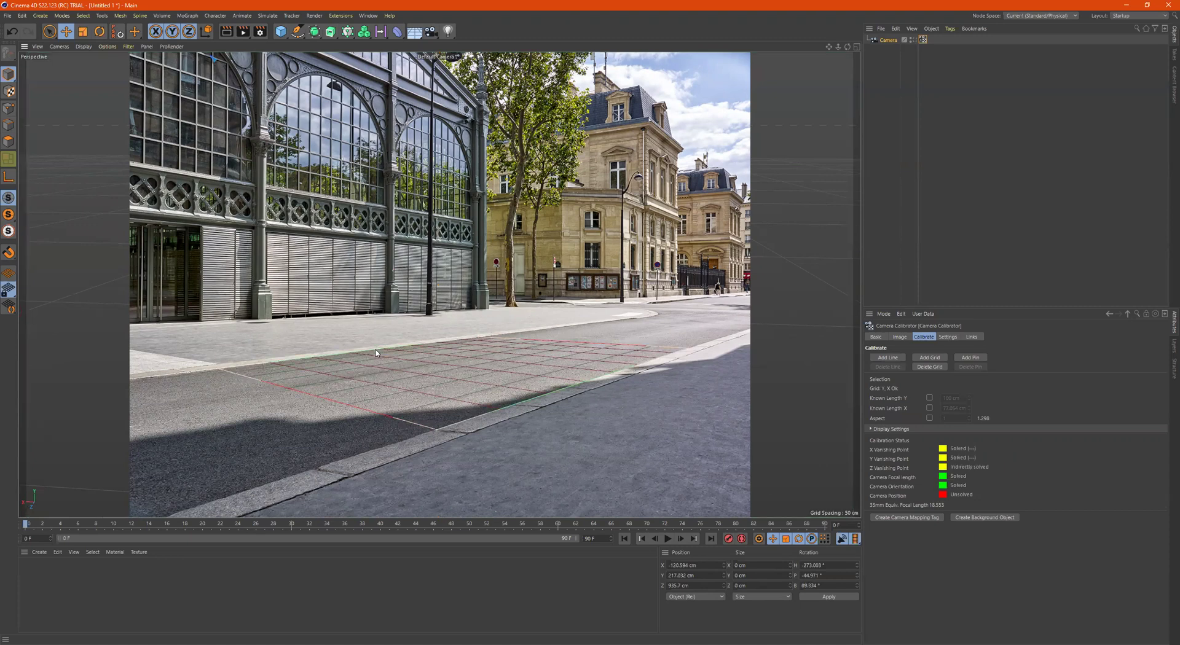
pyautogui.click(376, 353)
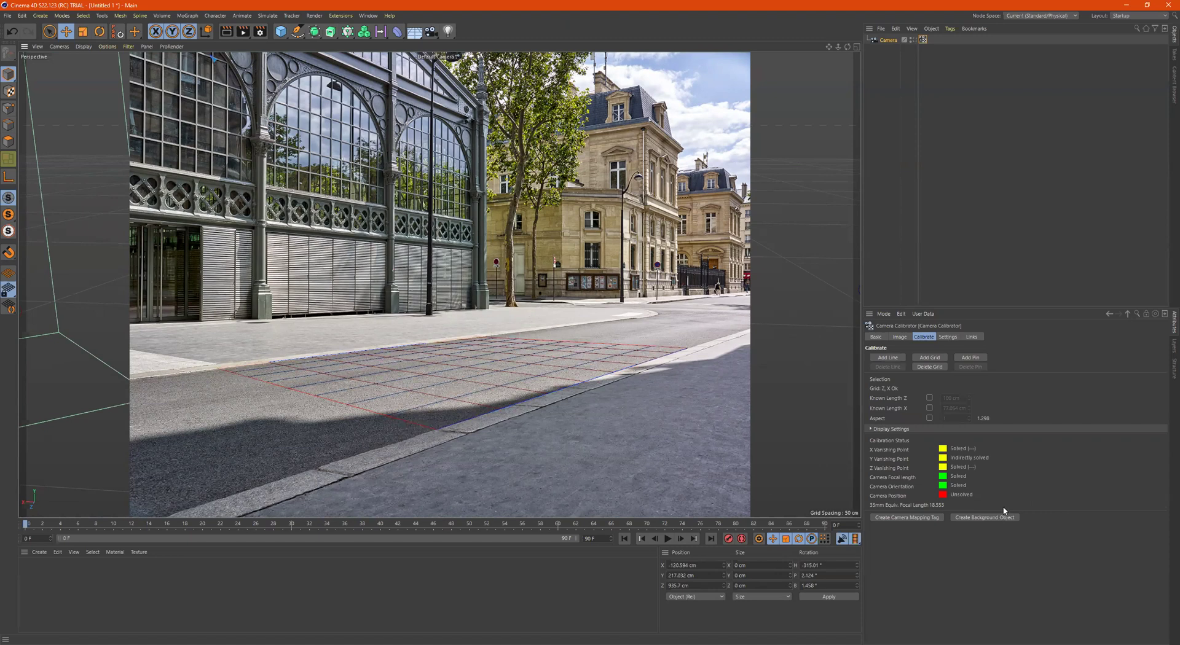
# - Create a background object and a camera mapping tag from the calibrator, and look through the calibrated camera
pyautogui.click(978, 518)
pyautogui.click(916, 519)
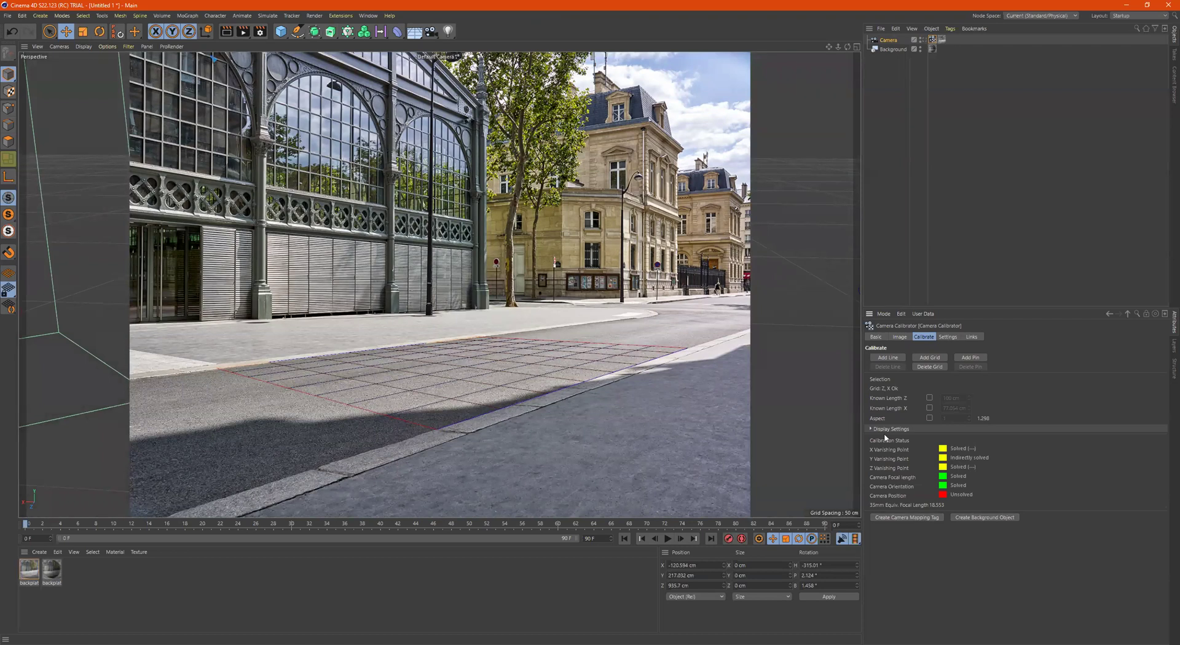
pyautogui.click(927, 41)
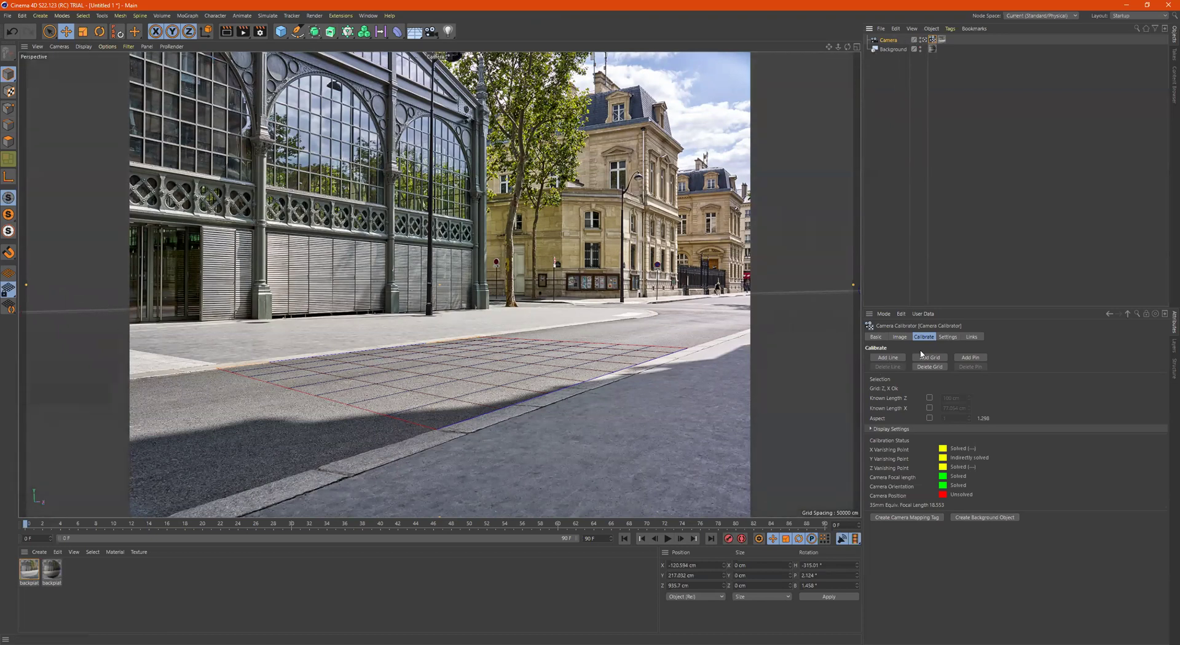
# - Try darker brightness levels for the calibrator image, down to 0%, and set the brightness back to 100%
pyautogui.click(900, 338)
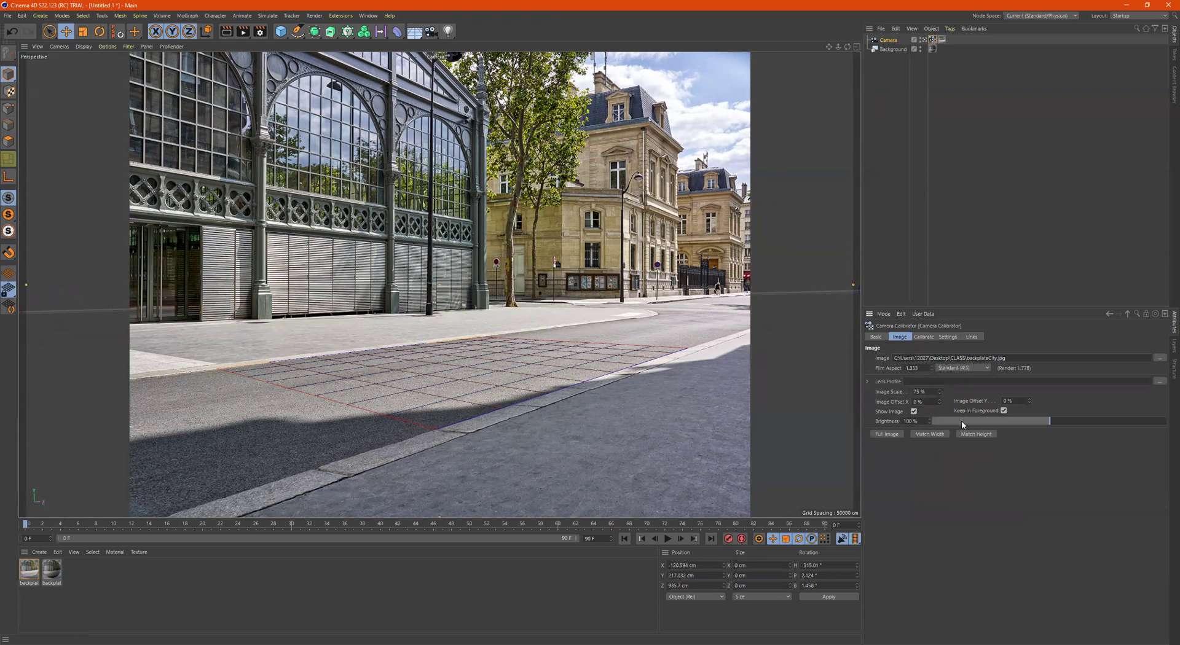
pyautogui.moveTo(962, 423); pyautogui.dragTo(1108, 424)
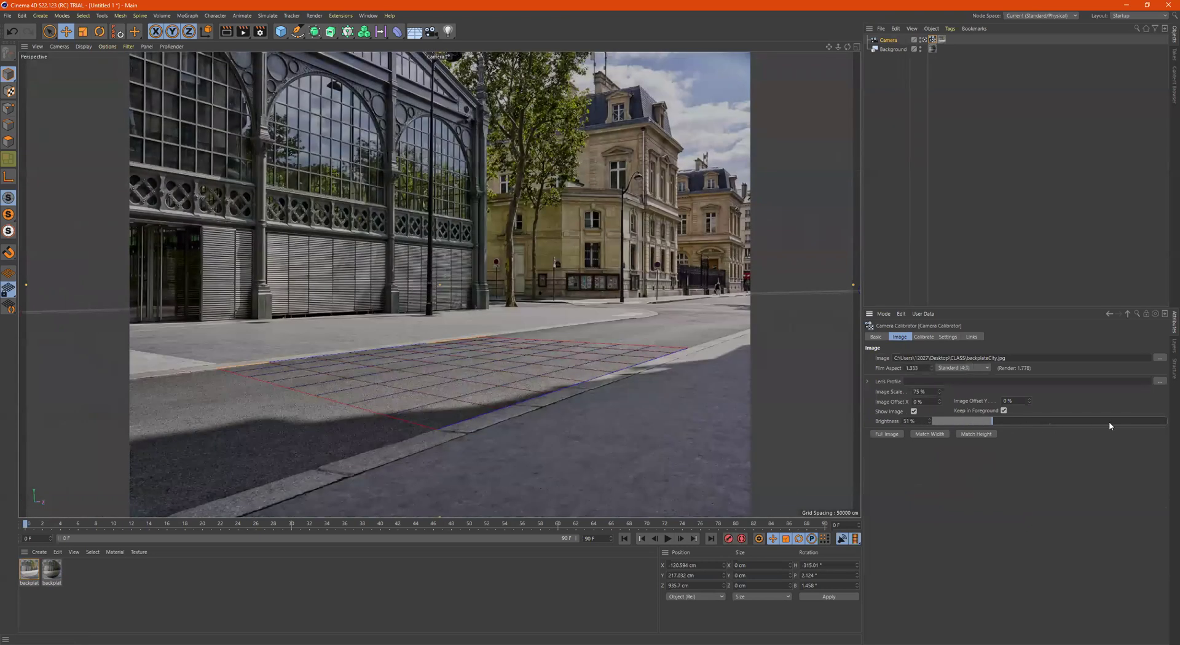
pyautogui.moveTo(938, 424); pyautogui.dragTo(915, 424)
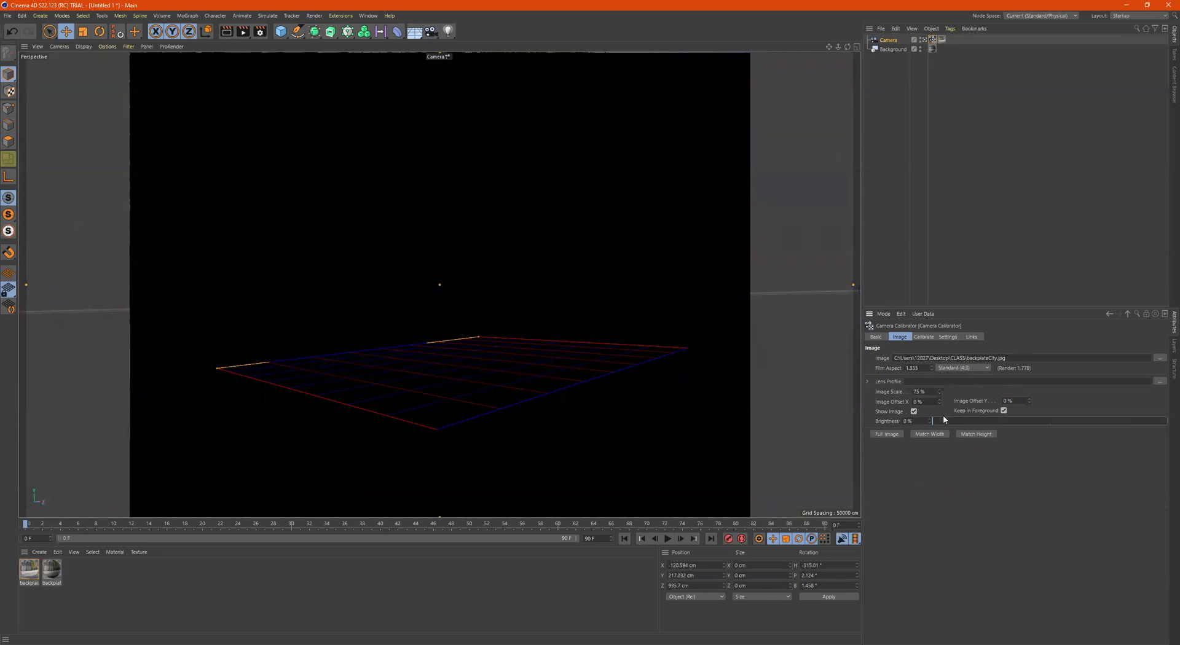
pyautogui.moveTo(943, 419); pyautogui.dragTo(989, 421)
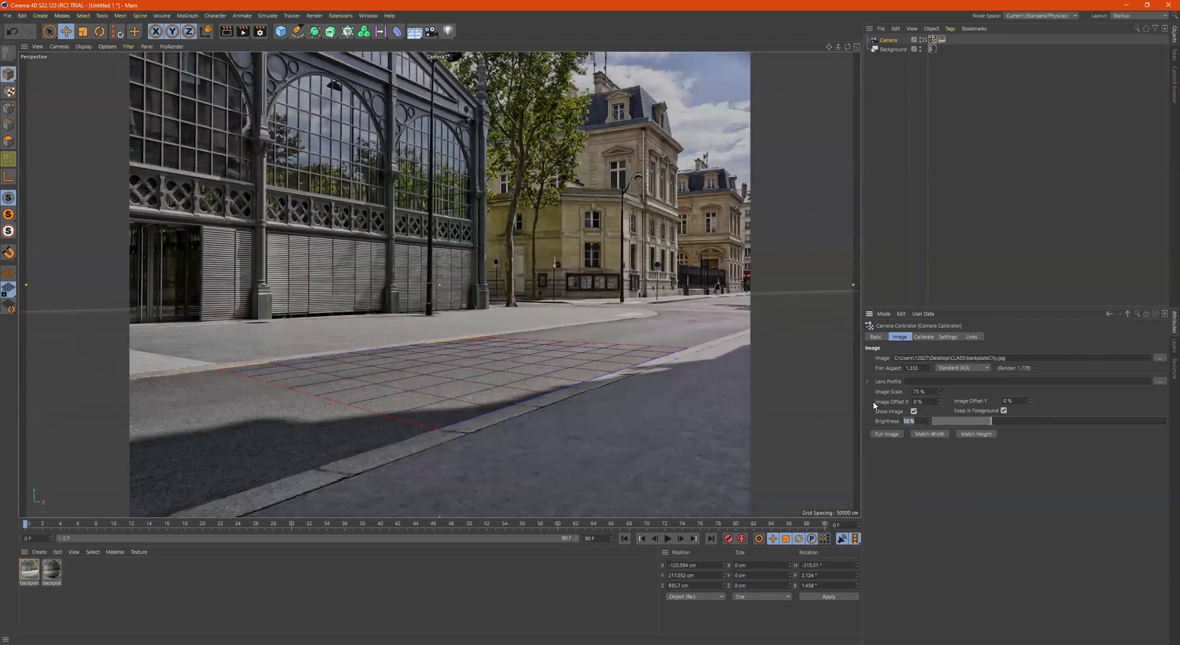
pyautogui.write('100')
pyautogui.press('Return')
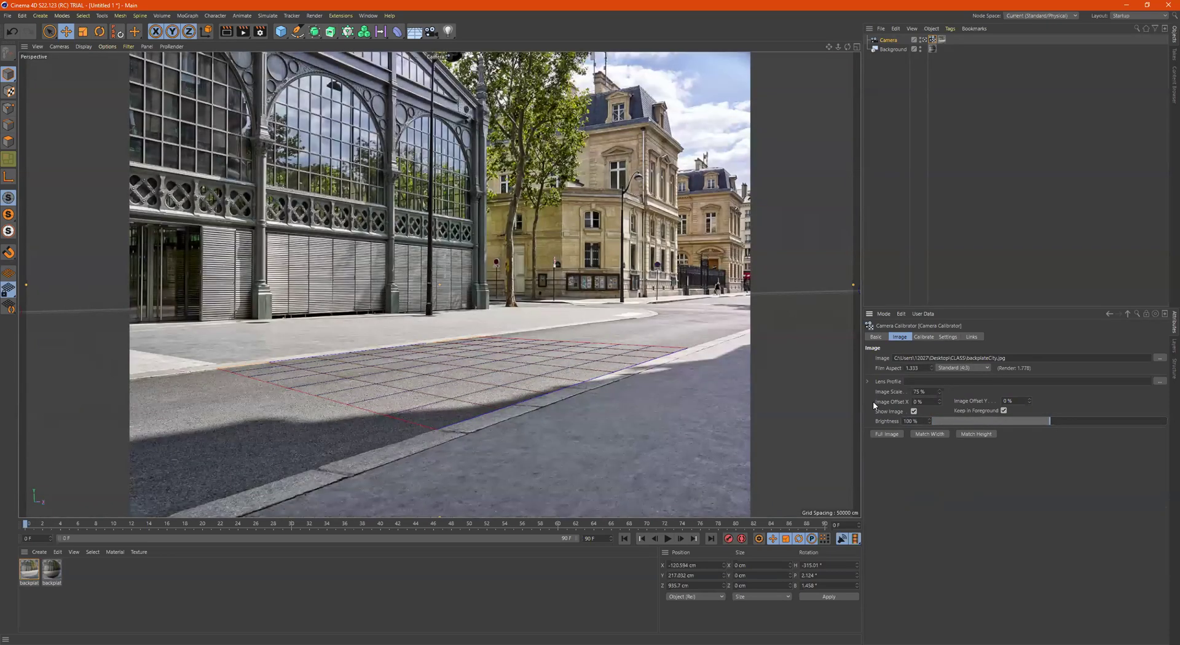
# - Add a Protection tag to the calibrated camera to lock its position, scale and rotation
pyautogui.rightClick(895, 42)
pyautogui.moveTo(935, 130)
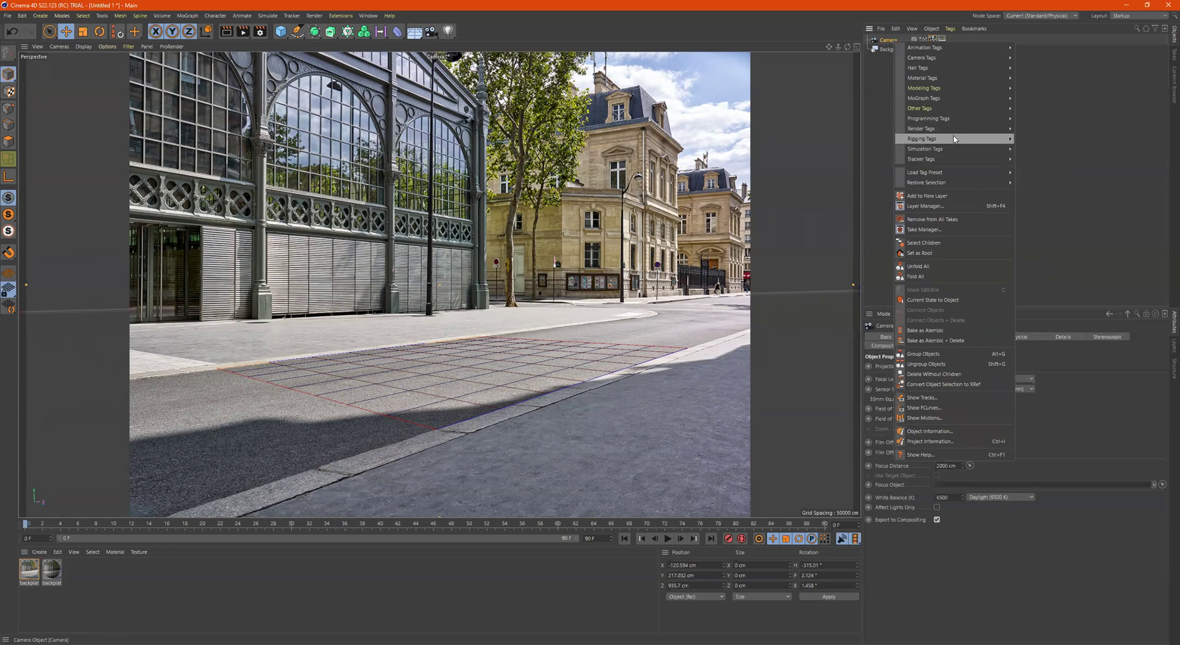
pyautogui.click(1044, 217)
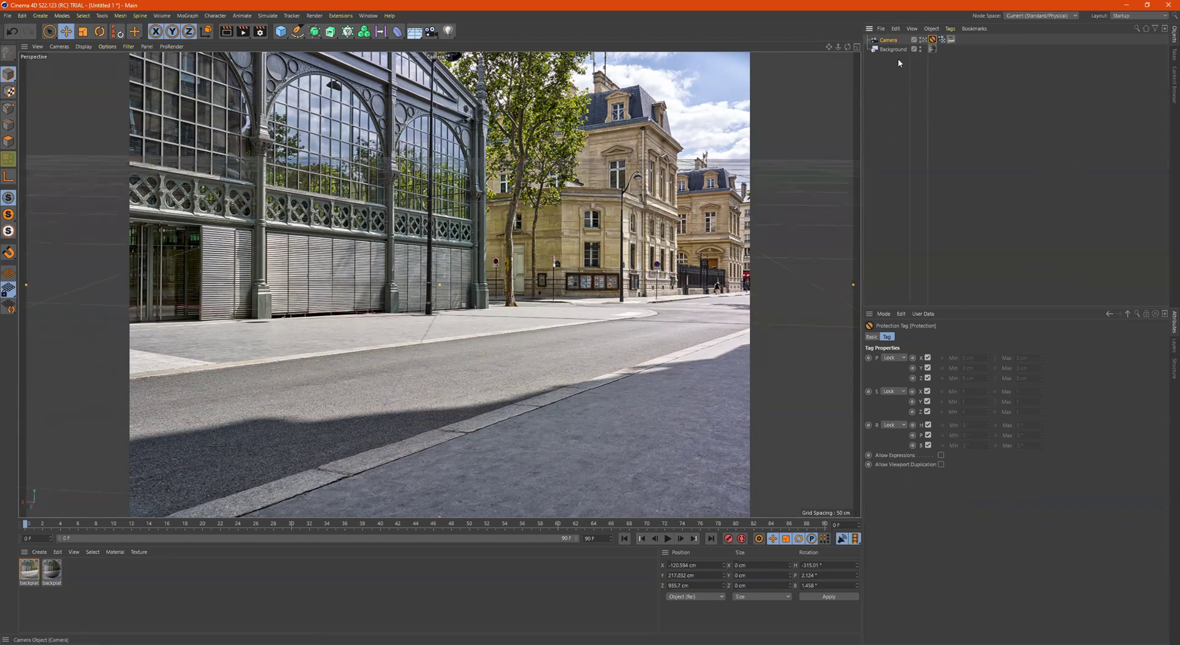
# - Switch from the calibrated camera to the default view and hide the background object in the viewport
pyautogui.click(923, 39)
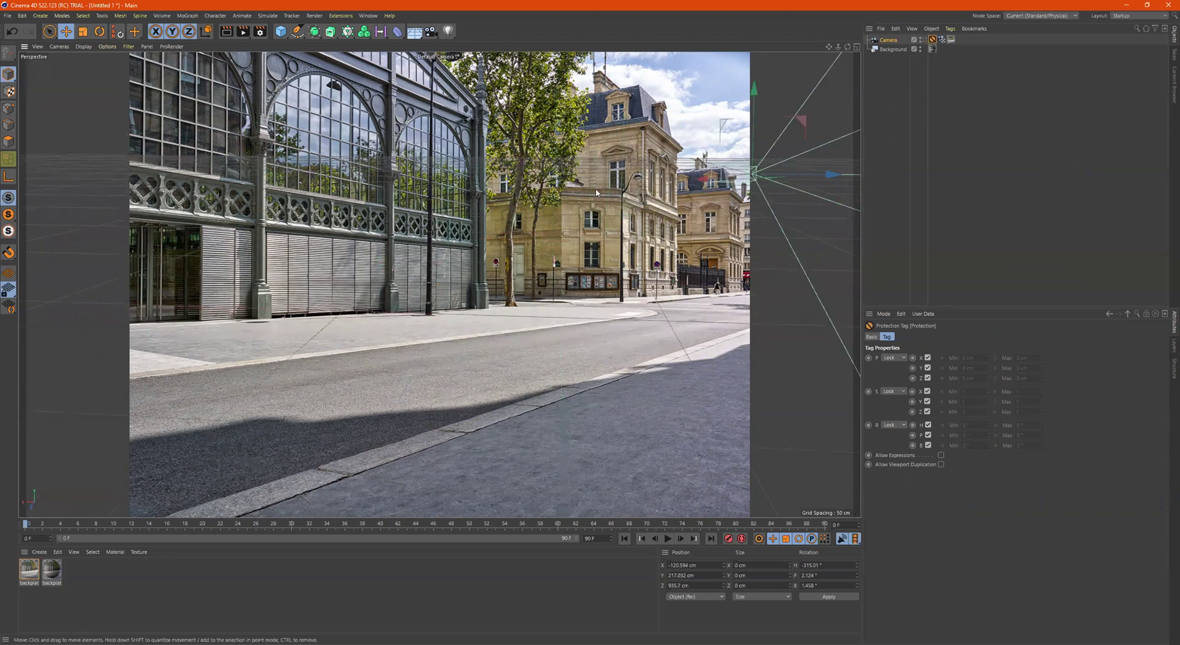
pyautogui.click(920, 47)
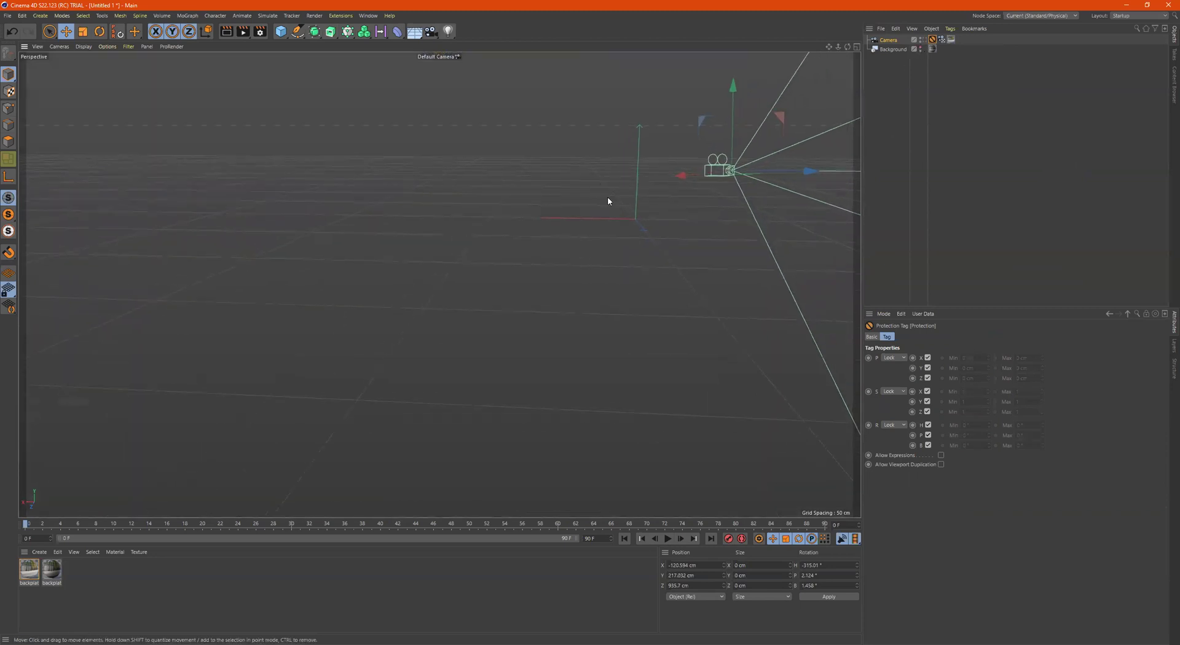
pyautogui.keyDown('alt'); pyautogui.moveTo(607, 200); pyautogui.dragTo(616, 324); pyautogui.keyUp('alt')
pyautogui.keyDown('alt'); pyautogui.moveTo(576, 288); pyautogui.dragTo(527, 262); pyautogui.keyUp('alt')
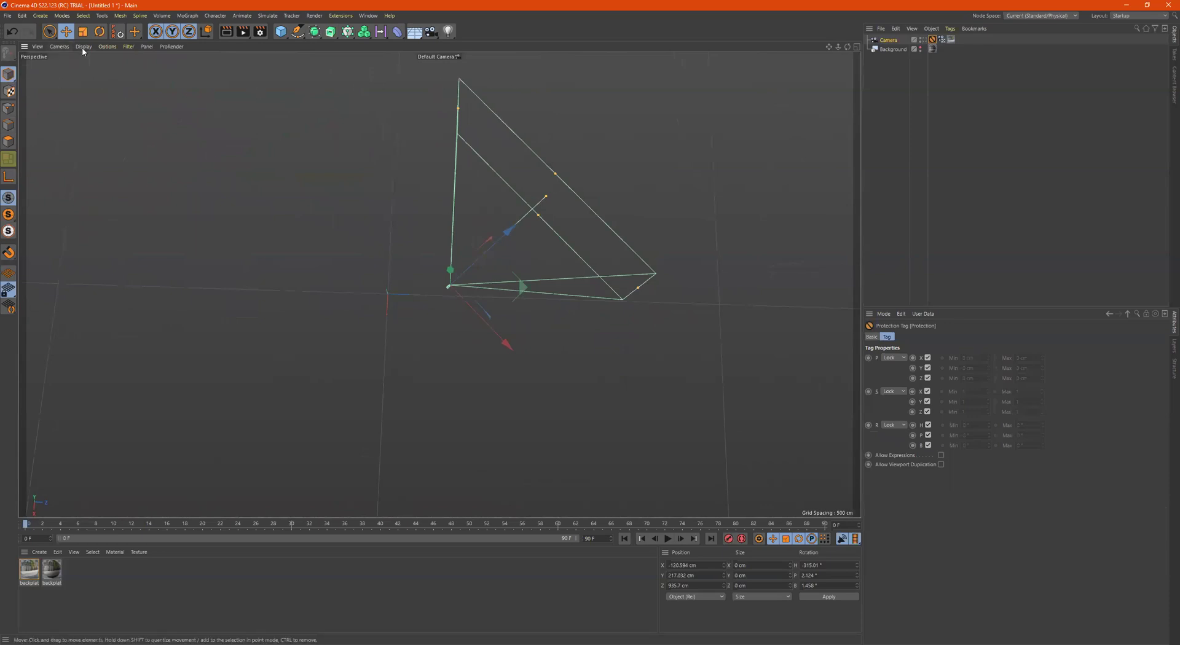
# - Add a plane and move it on the ground into the camera's field of view, about X -2211 cm and Z 2836 cm
pyautogui.click(281, 32)
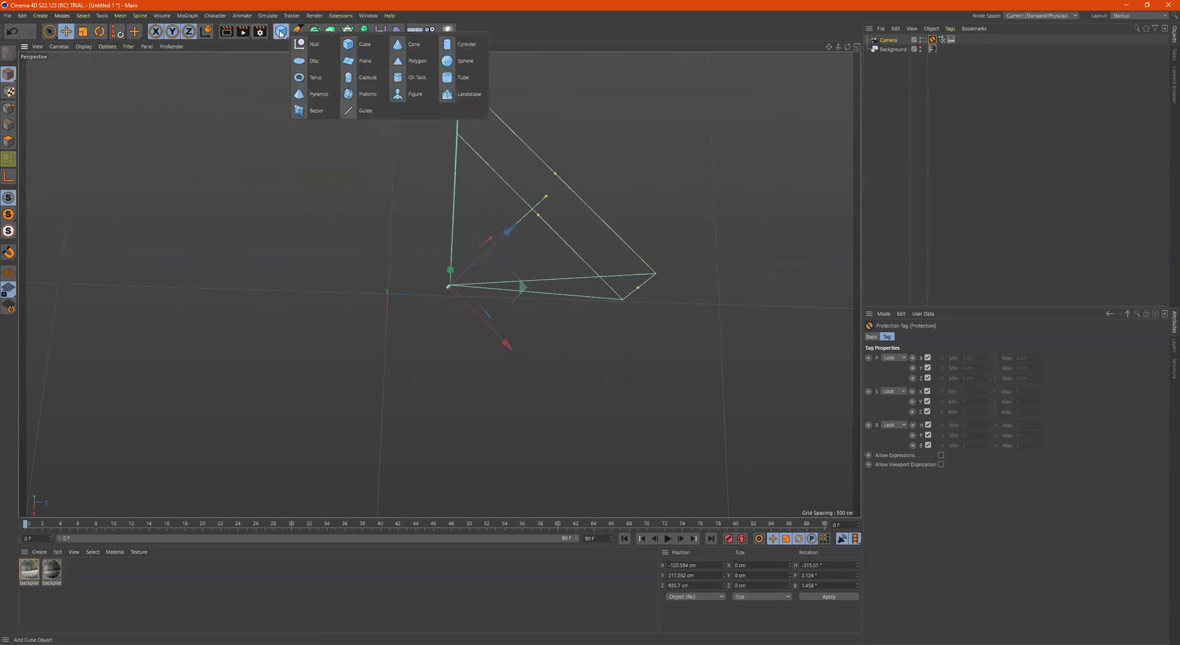
pyautogui.click(363, 61)
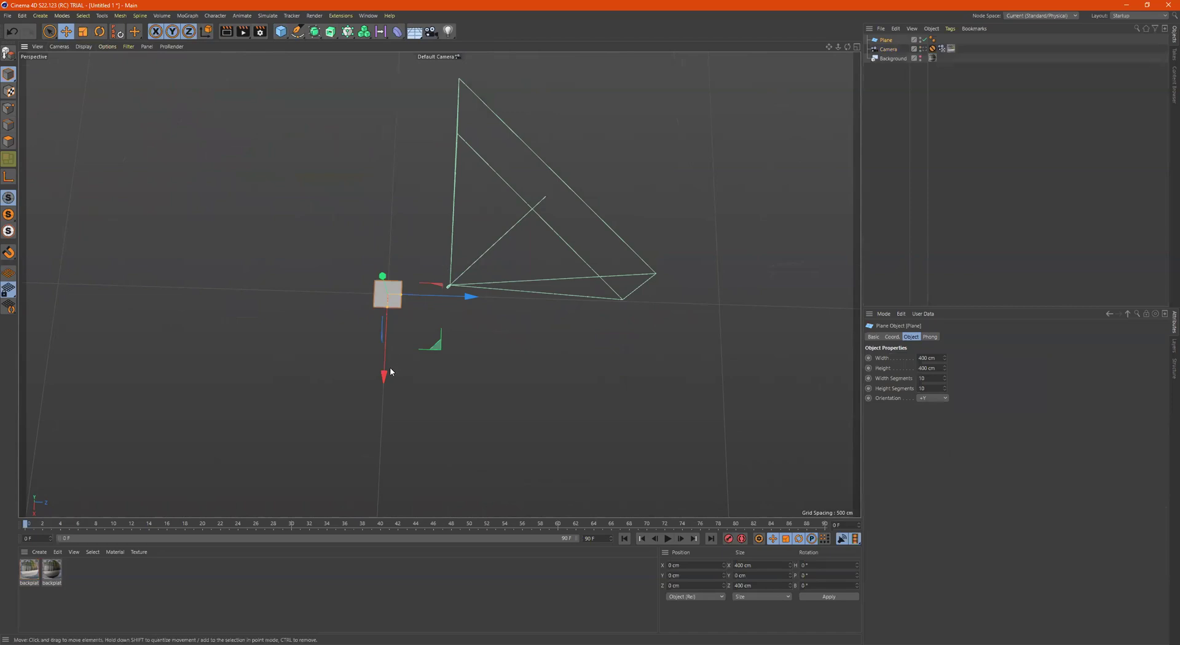
pyautogui.moveTo(390, 369); pyautogui.dragTo(392, 241)
pyautogui.moveTo(477, 170)
pyautogui.mouseDown()
pyautogui.moveTo(676, 185)
pyautogui.moveTo(654, 180)
pyautogui.moveTo(614, 215)
pyautogui.mouseUp()
pyautogui.moveTo(575, 249)
pyautogui.mouseDown()
pyautogui.moveTo(575, 260)
pyautogui.moveTo(576, 240)
pyautogui.mouseUp()
# - Through the calibrated camera with the background shown, fit the plane to the road between the curbs at about 1123 by 1897 cm
pyautogui.click(922, 49)
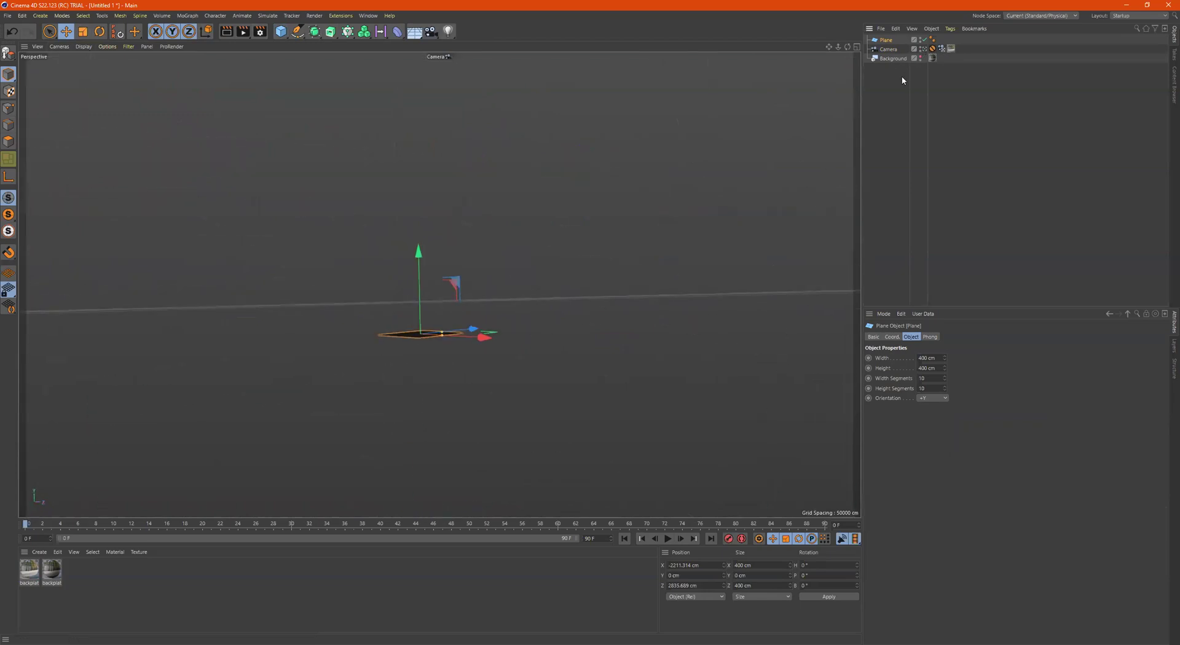
pyautogui.click(920, 56)
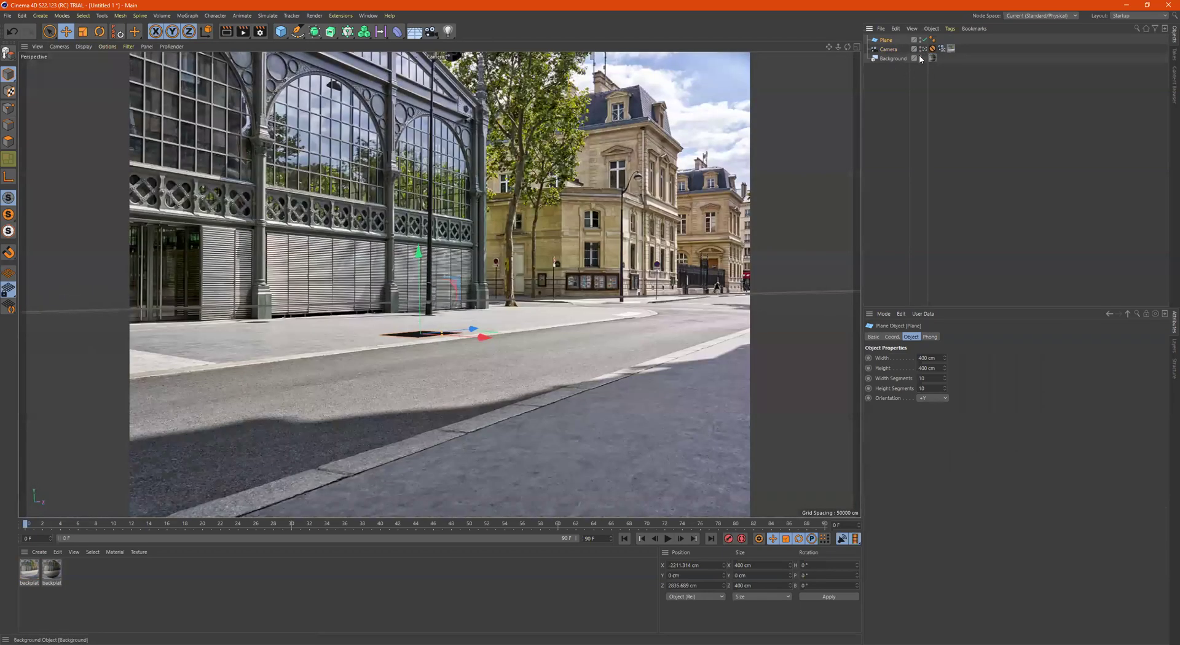
pyautogui.moveTo(475, 336); pyautogui.dragTo(575, 388)
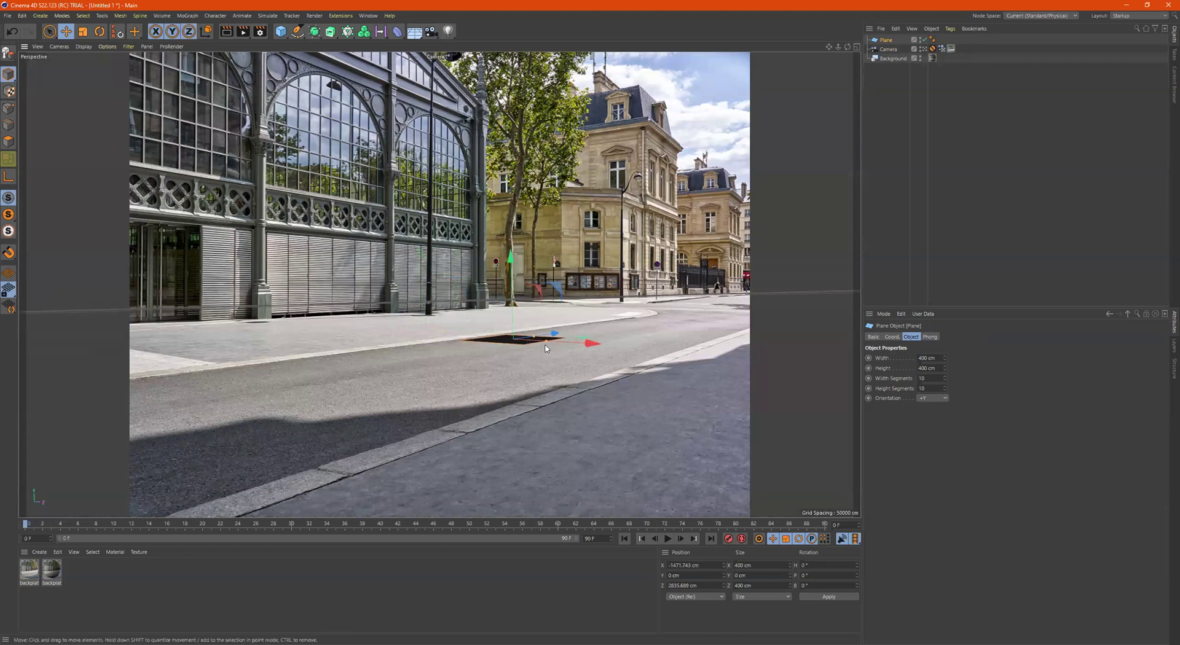
pyautogui.moveTo(545, 348); pyautogui.dragTo(595, 384)
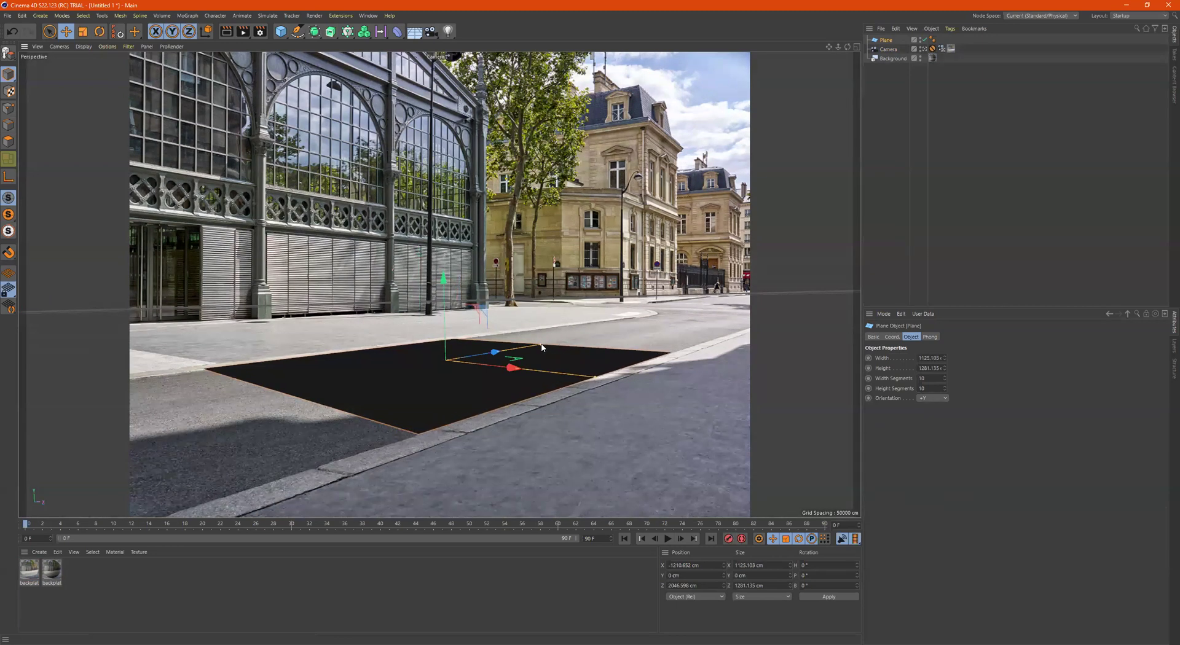
pyautogui.moveTo(540, 345)
pyautogui.mouseDown()
pyautogui.moveTo(563, 344)
pyautogui.moveTo(523, 346)
pyautogui.mouseUp()
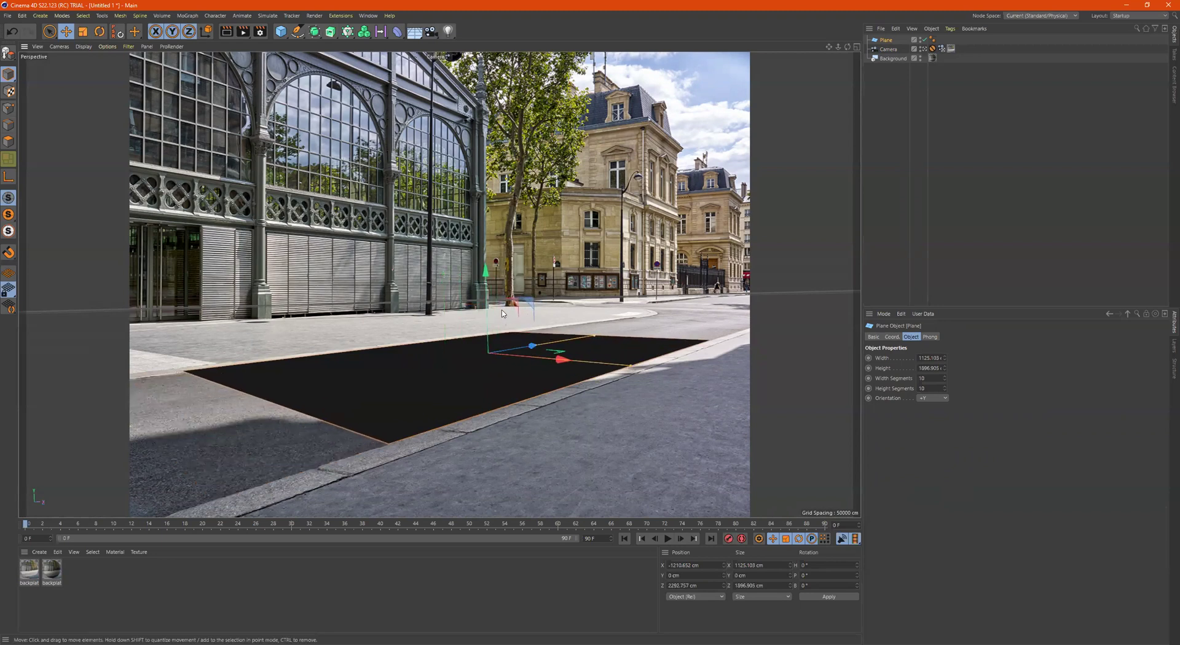
# - Leave the calibrated camera view again and hide the background to see the plane and camera from outside
pyautogui.click(923, 49)
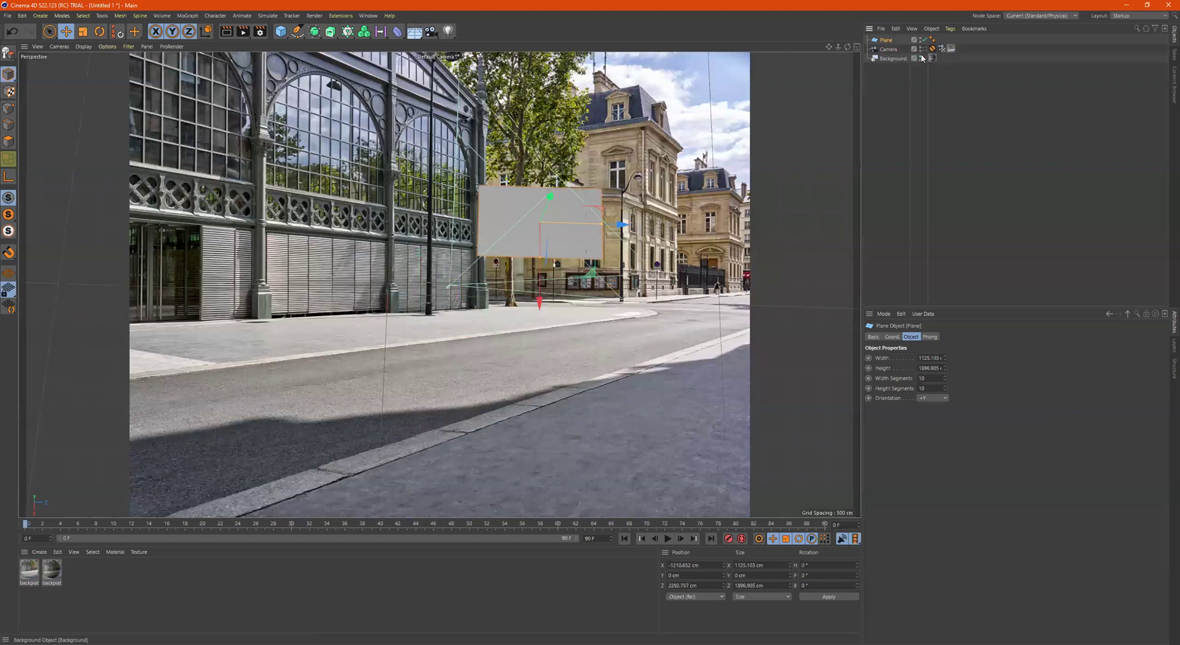
pyautogui.click(920, 56)
pyautogui.keyDown('alt'); pyautogui.moveTo(658, 184); pyautogui.dragTo(526, 228); pyautogui.keyUp('alt')
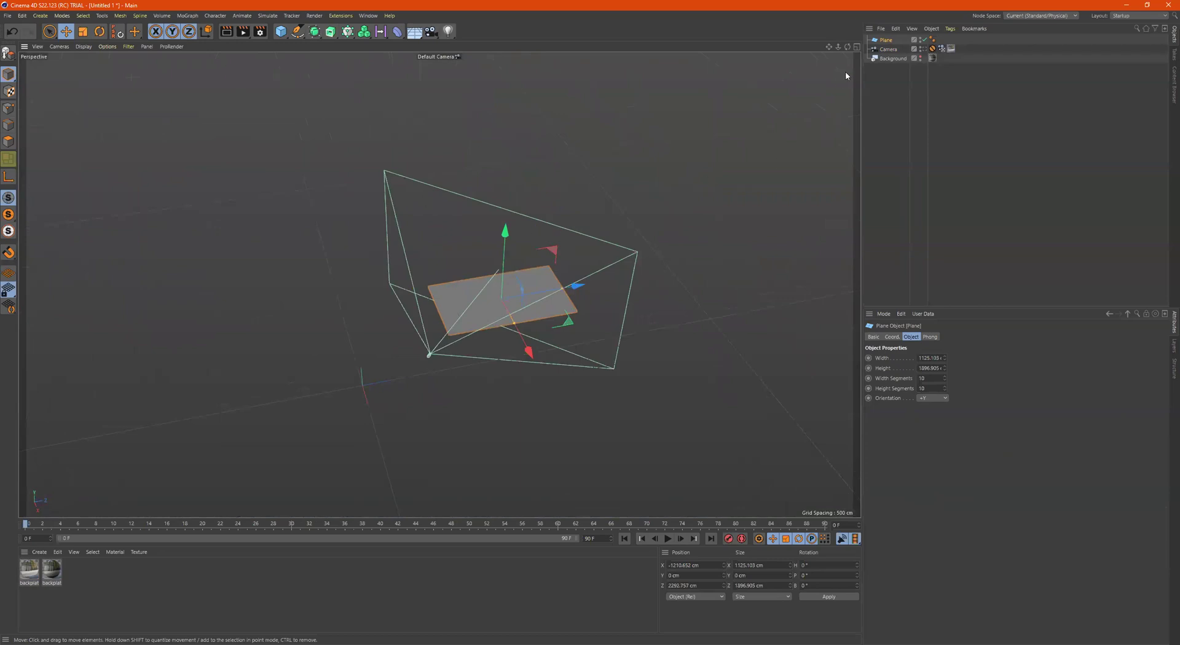
# - Merge the Lambo model from the CLASS folder into the scene, accepting its import settings
pyautogui.click(880, 28)
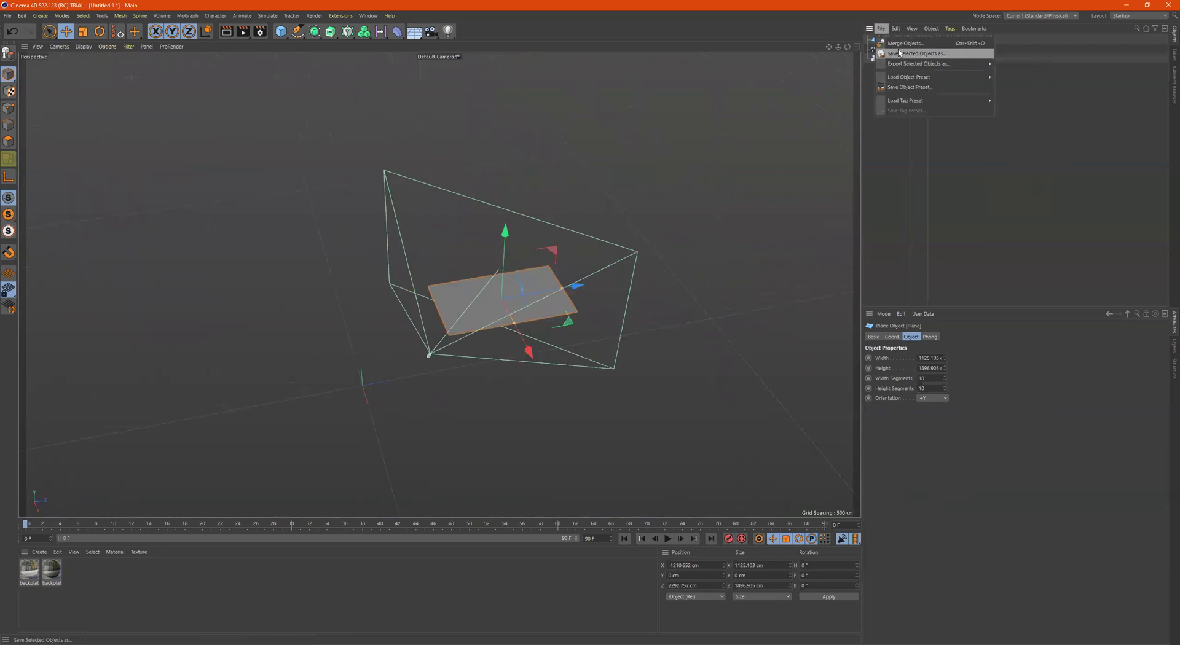
pyautogui.click(903, 43)
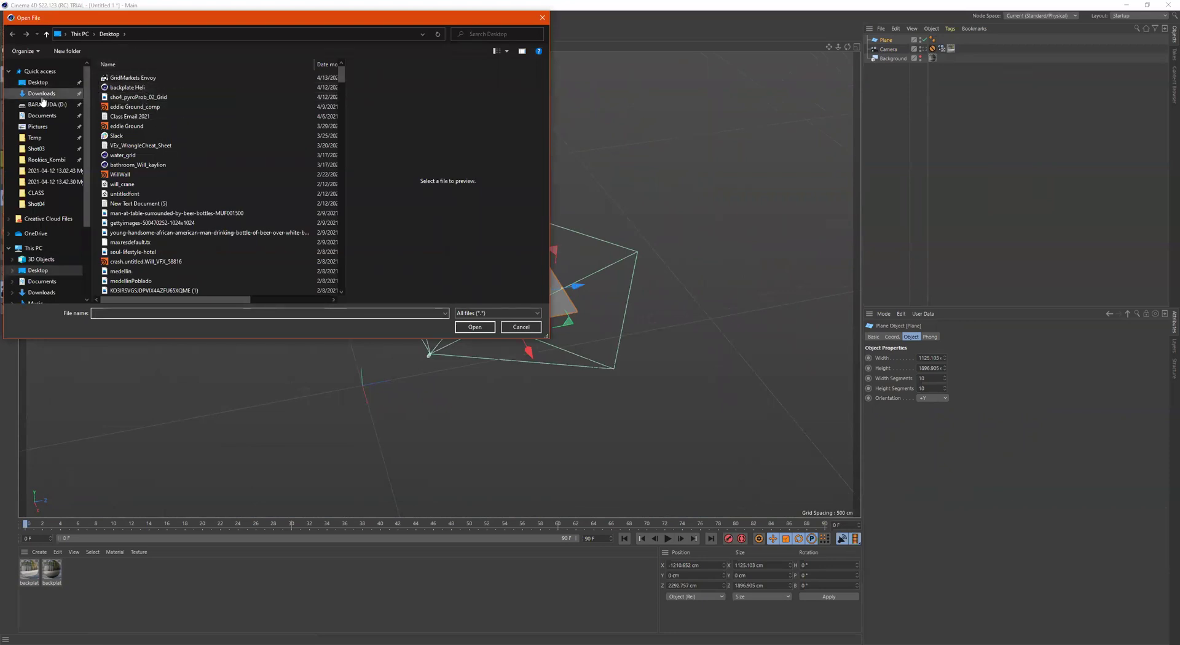
pyautogui.click(36, 193)
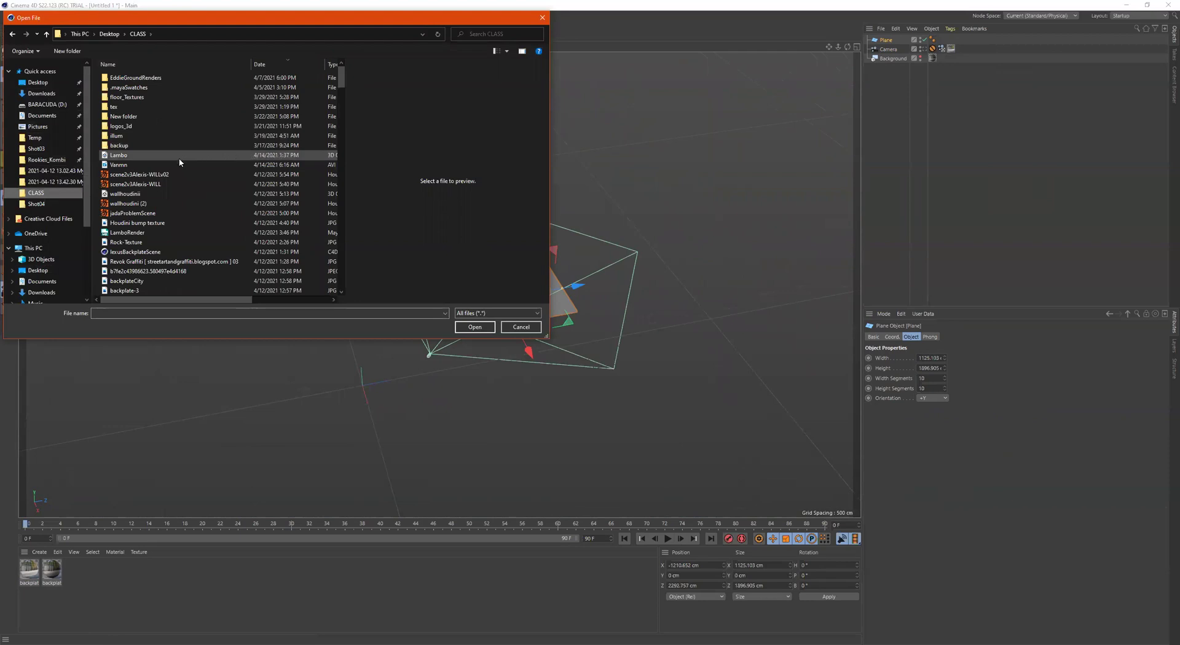
pyautogui.click(149, 157)
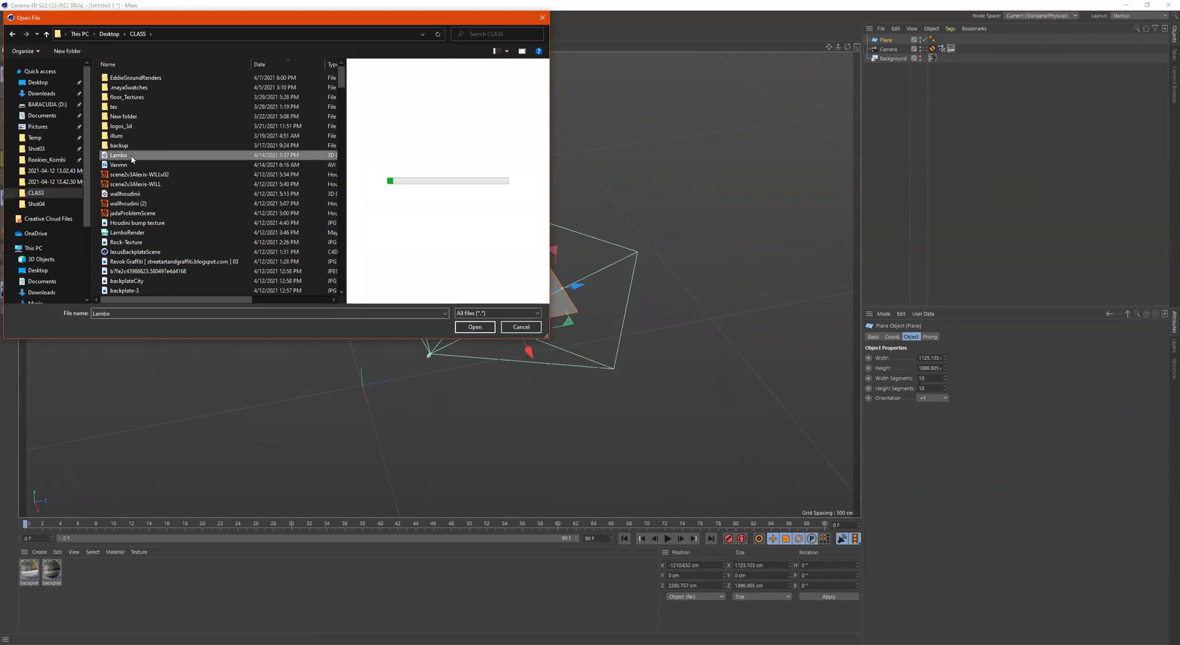
pyautogui.press('Return')
pyautogui.click(120, 293)
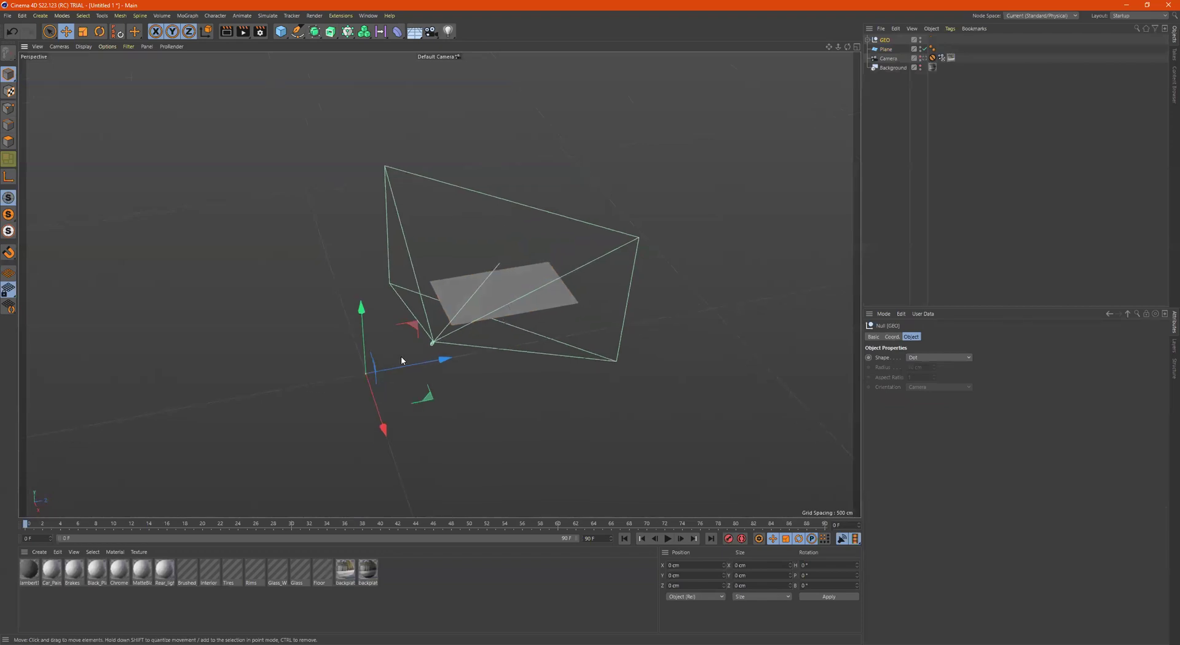
# - Delete the imported floor polygon beneath the car
pyautogui.keyDown('alt'); pyautogui.moveTo(429, 359); pyautogui.dragTo(398, 343); pyautogui.keyUp('alt')
pyautogui.click(397, 343)
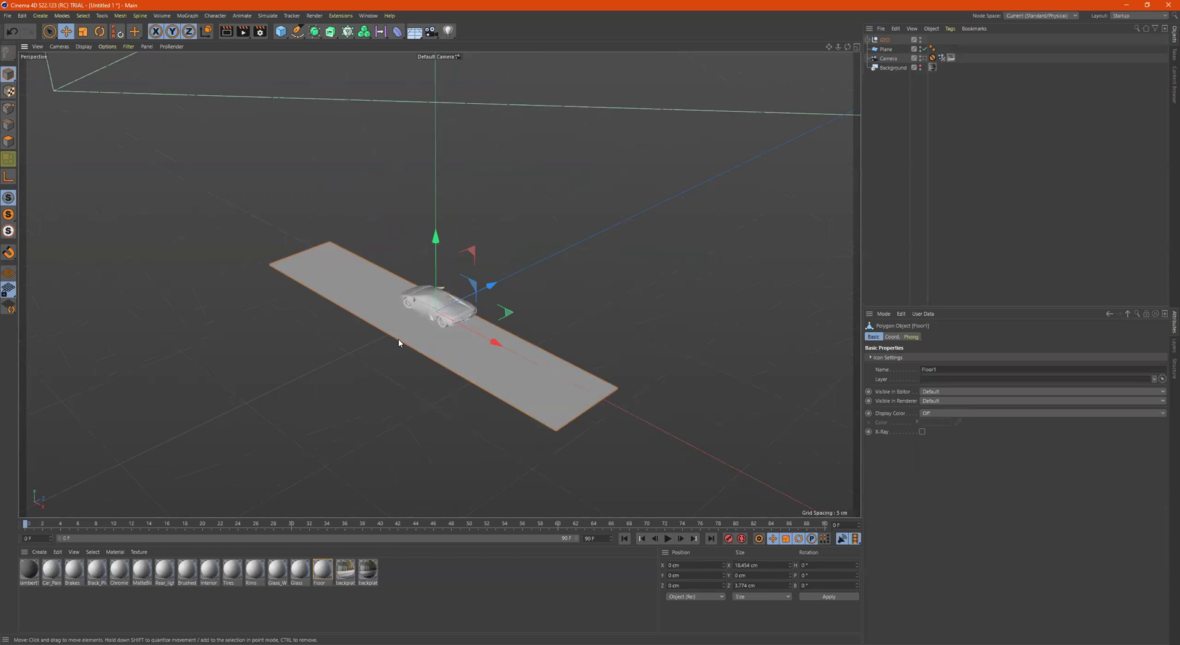
pyautogui.press('Delete')
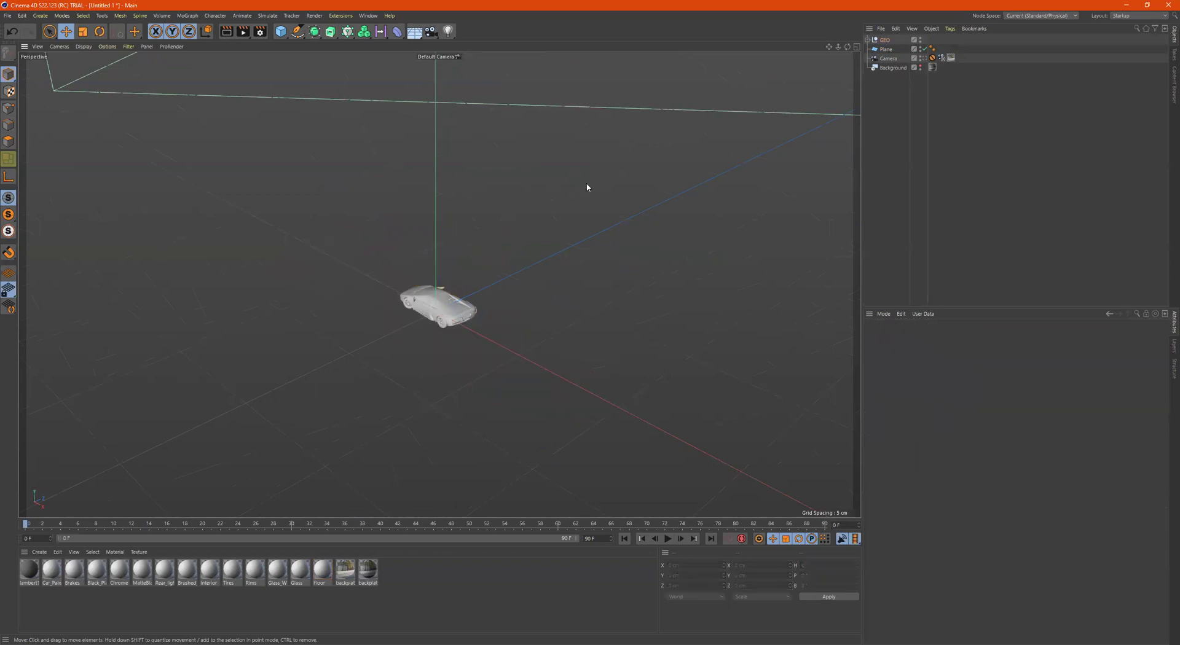
# - Scale the whole GEO car group up uniformly to many times its imported size
pyautogui.click(883, 41)
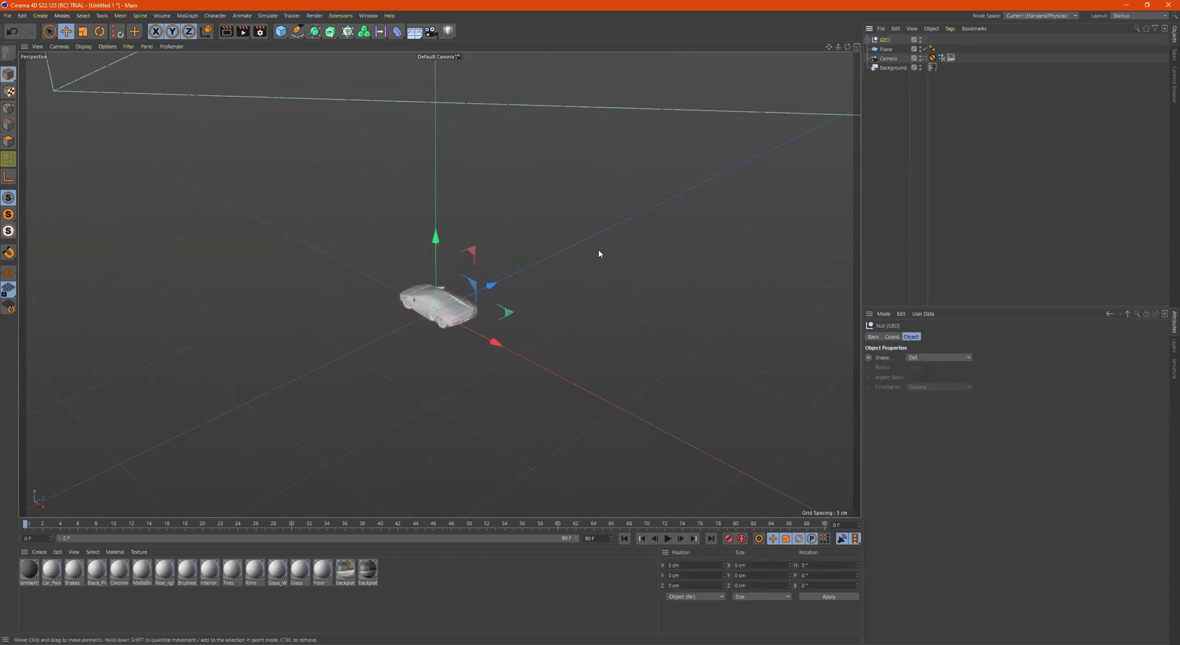
pyautogui.scroll(-5, 598, 253)
pyautogui.press('t')
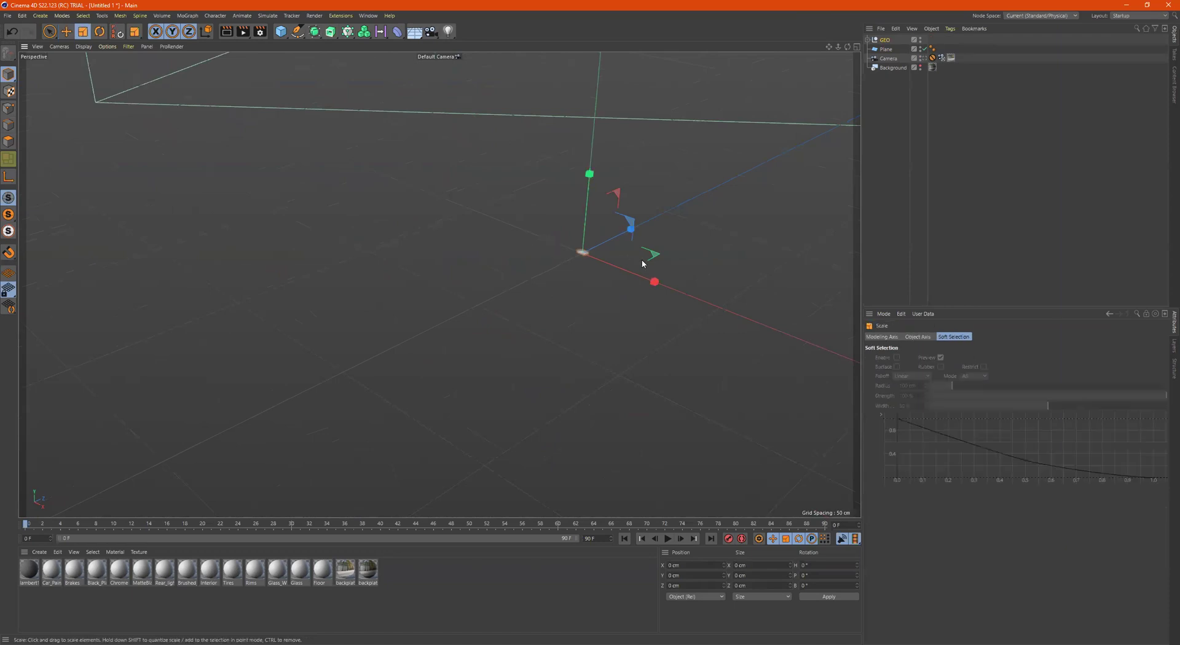
pyautogui.moveTo(766, 228); pyautogui.dragTo(802, 144)
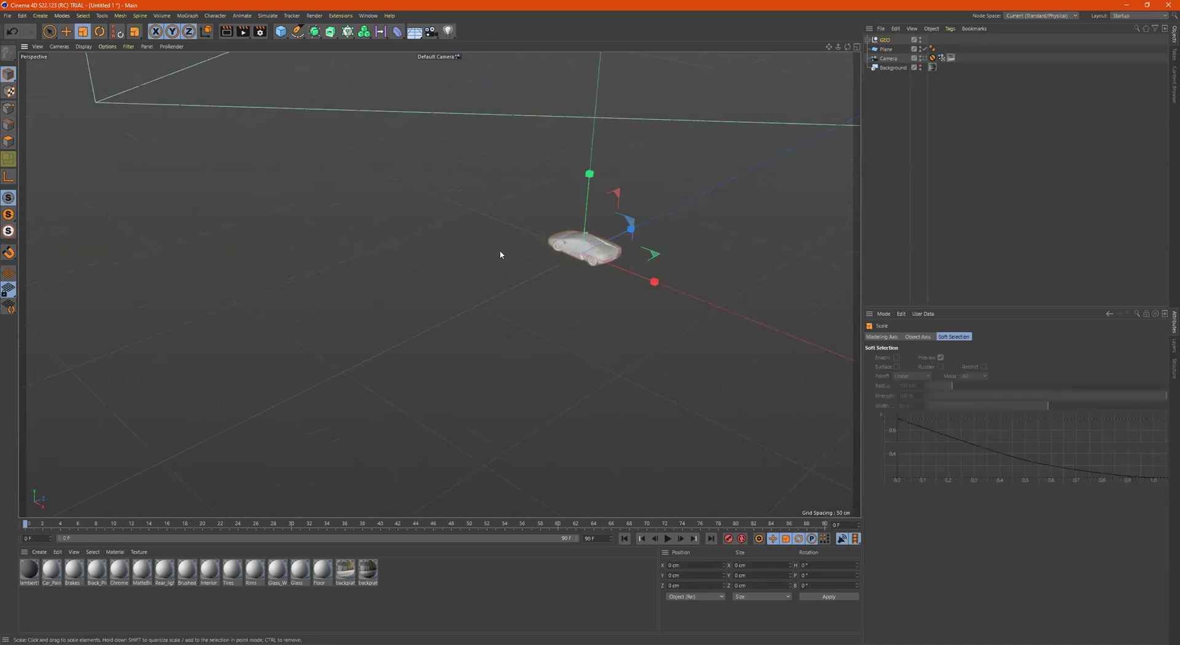
pyautogui.moveTo(397, 257); pyautogui.dragTo(725, 183)
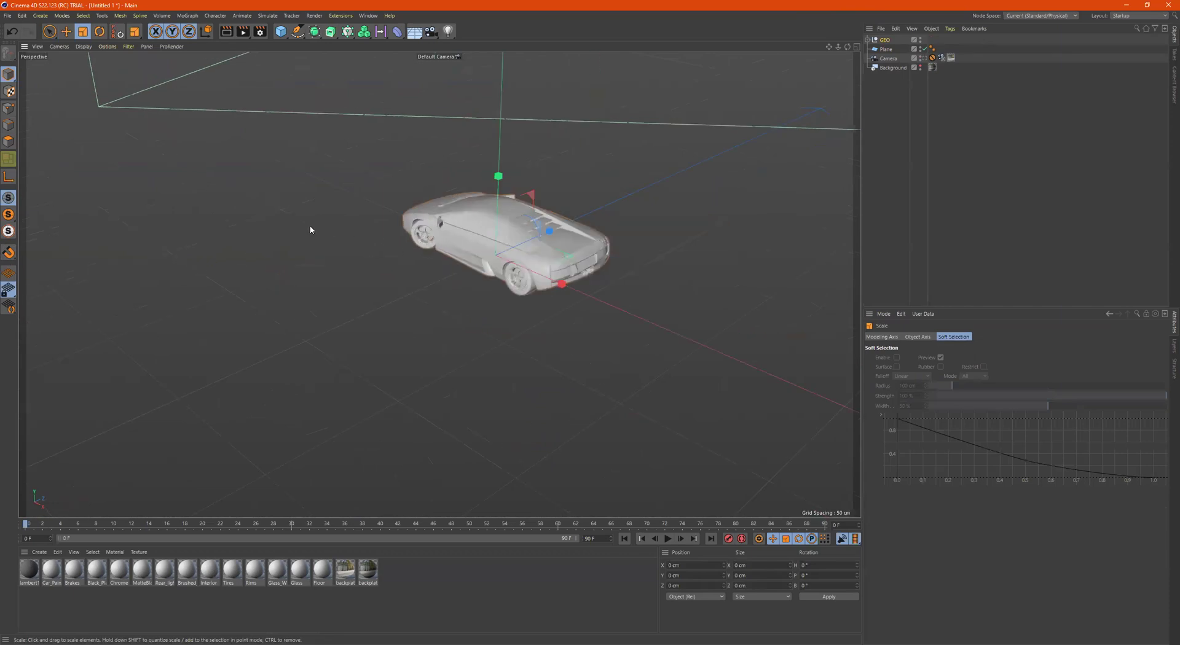
pyautogui.scroll(5, 311, 229)
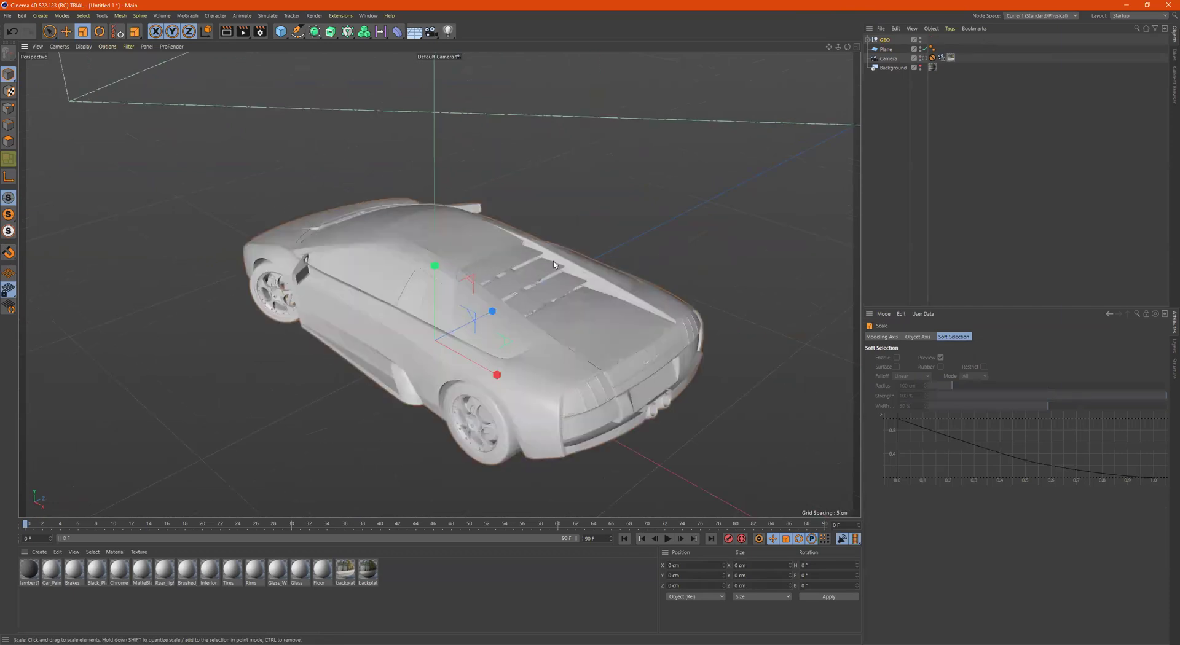
# - Move the car group along X to about -1250 cm in the front view, toward the plane's location
pyautogui.scroll(-10, 285, 256)
pyautogui.keyDown('alt'); pyautogui.moveTo(268, 240); pyautogui.dragTo(556, 297); pyautogui.keyUp('alt')
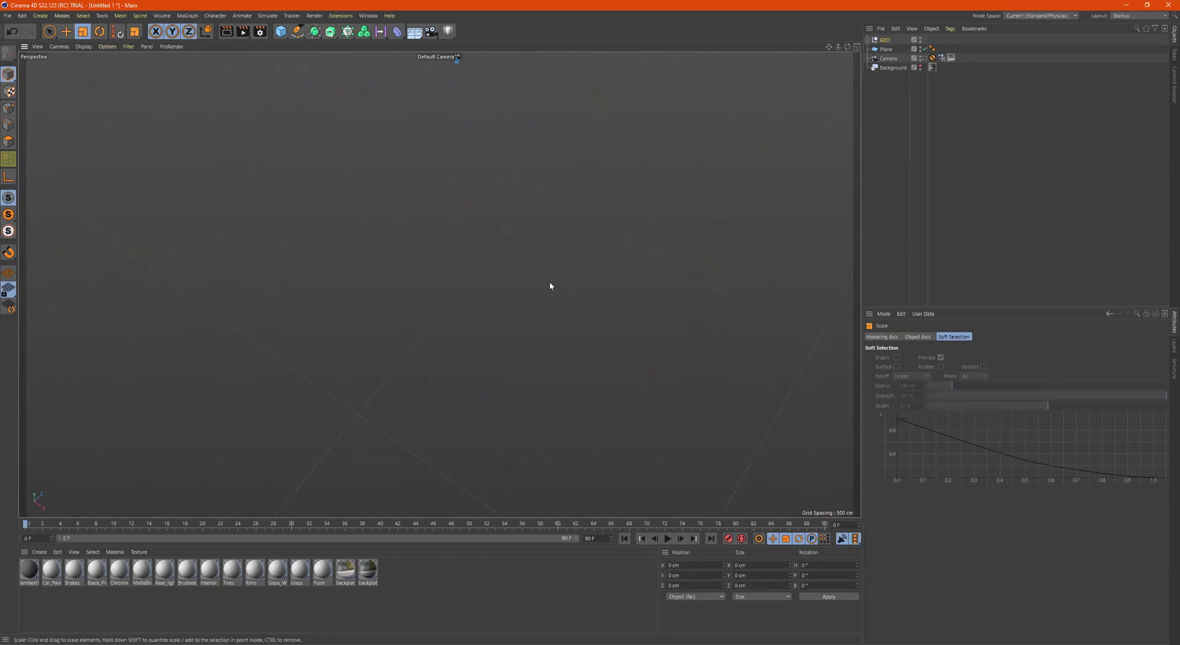
pyautogui.middleClick(551, 286)
pyautogui.middleClick(729, 381)
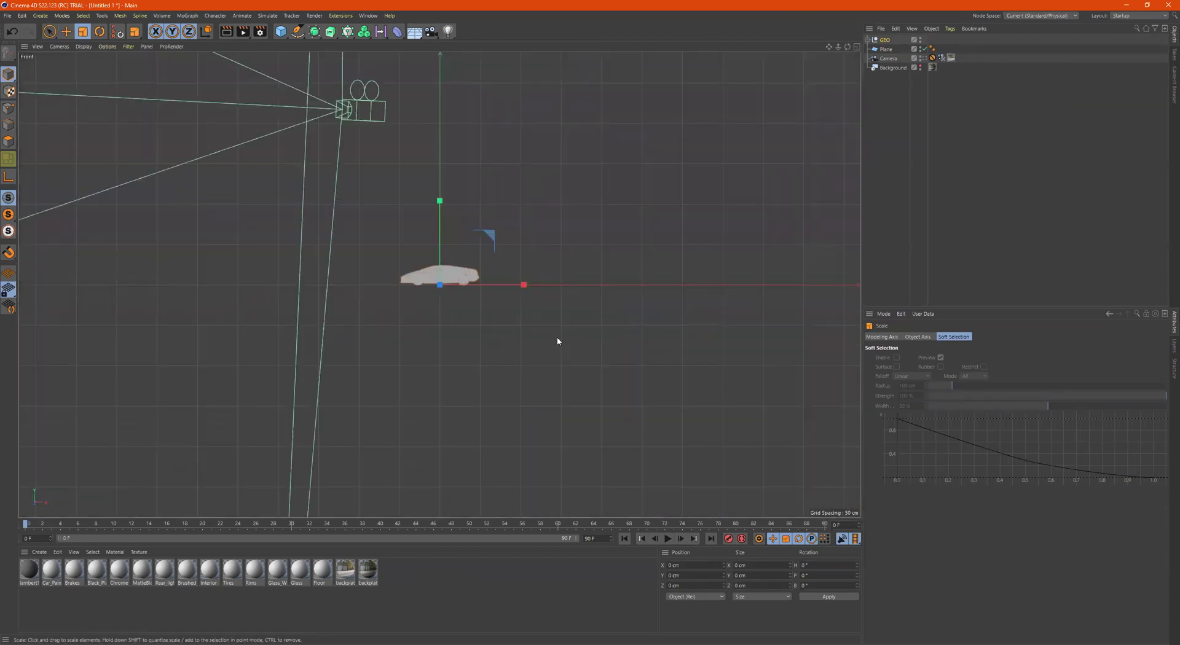
pyautogui.scroll(-8, 556, 338)
pyautogui.press('e')
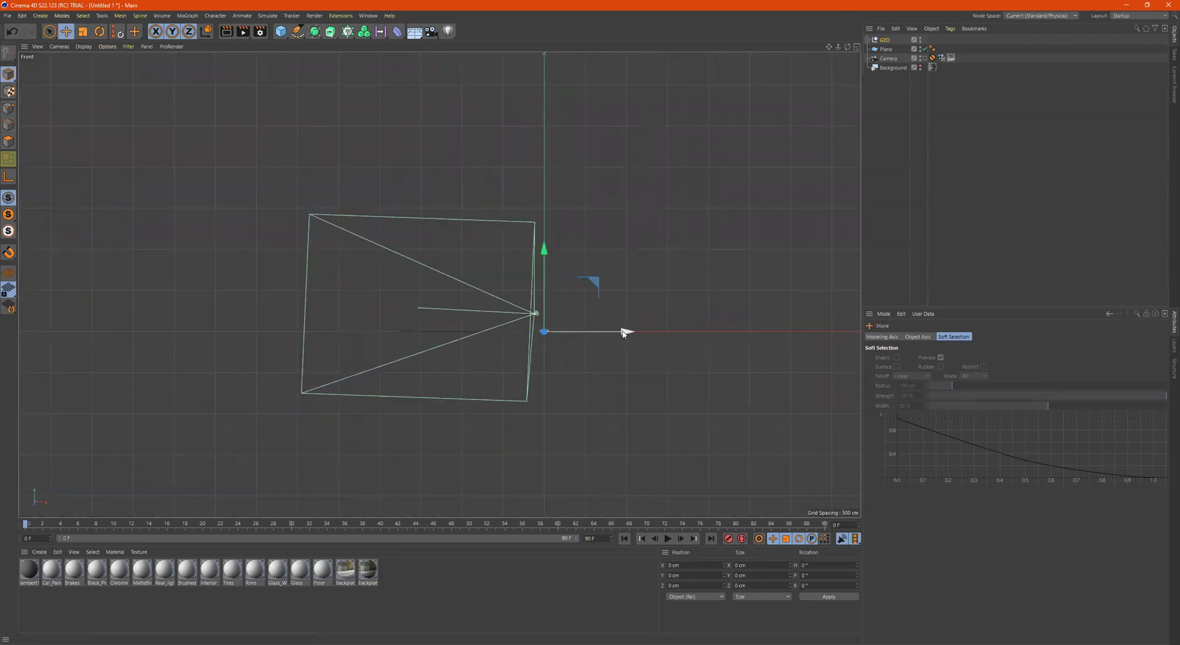
pyautogui.moveTo(625, 332); pyautogui.dragTo(520, 333)
pyautogui.middleClick(321, 367)
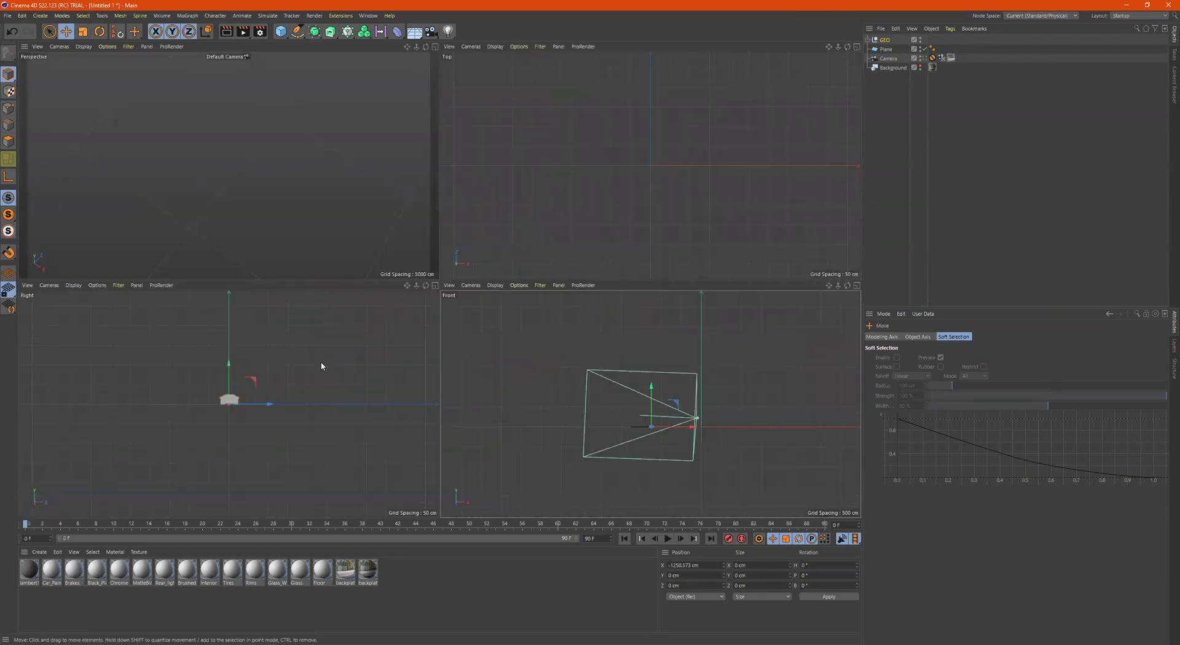
# - Move the car group along Z to about 2150 cm in the top view so it sits over the plane
pyautogui.middleClick(326, 387)
pyautogui.middleClick(347, 374)
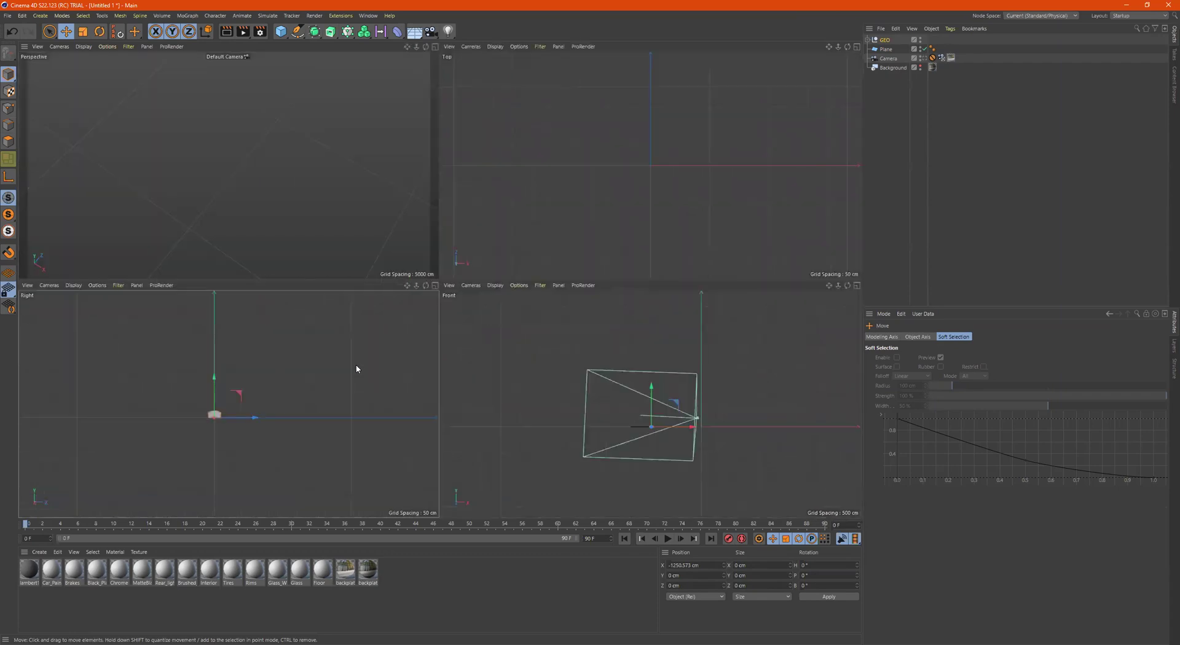
pyautogui.press('o')
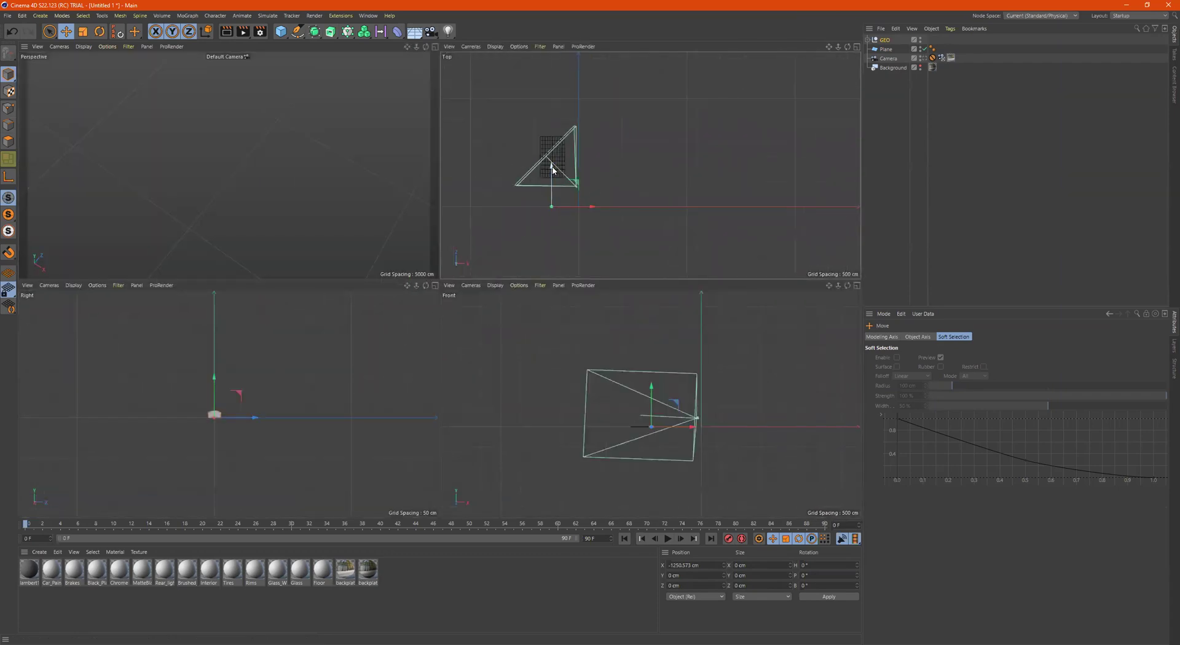
pyautogui.moveTo(561, 134); pyautogui.dragTo(558, 127)
pyautogui.scroll(5, 558, 150)
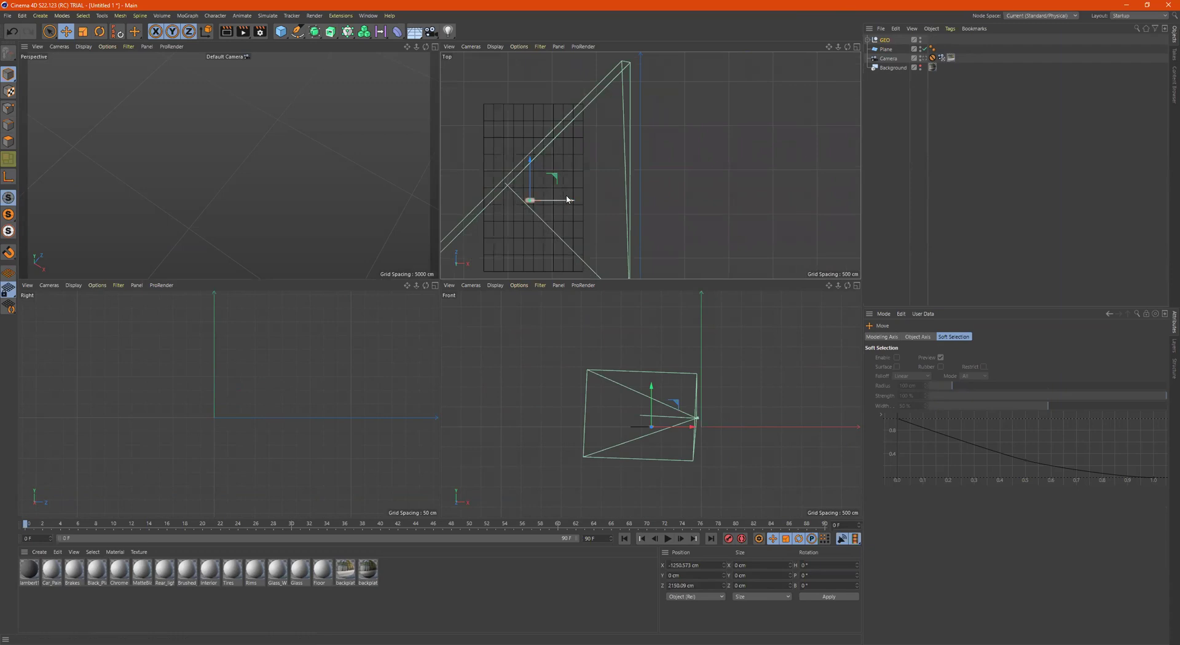
# - Scale the car up uniformly until its length nearly spans the plane's width, and rotate its heading to 90°
pyautogui.press('t')
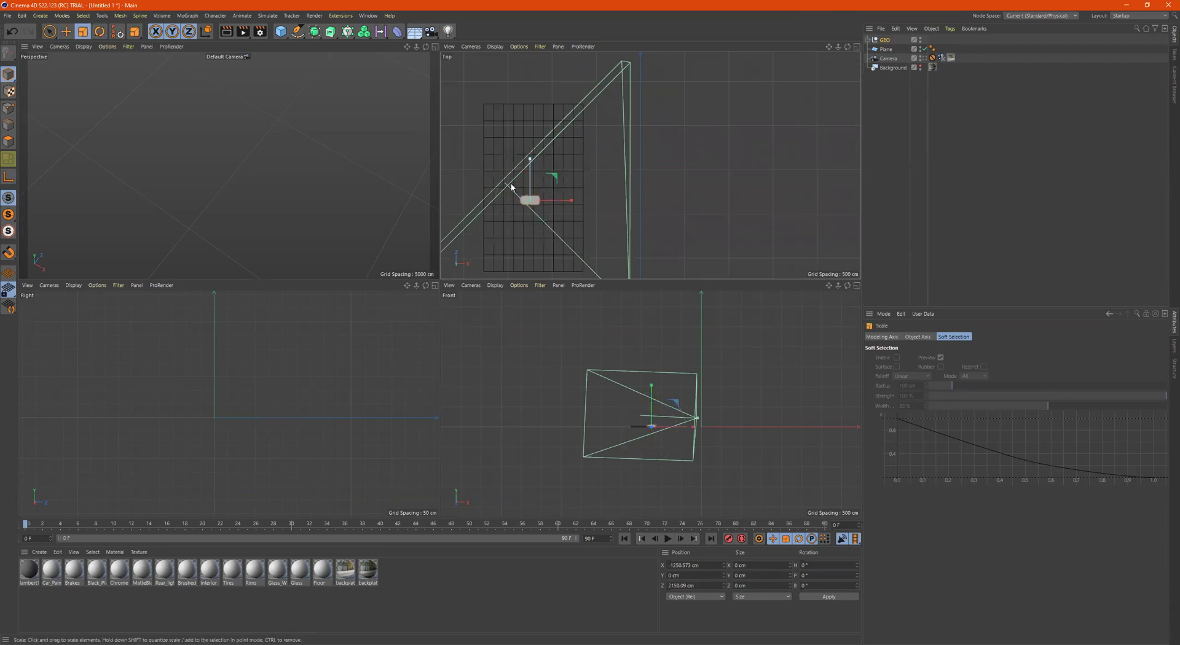
pyautogui.moveTo(598, 164); pyautogui.dragTo(750, 197)
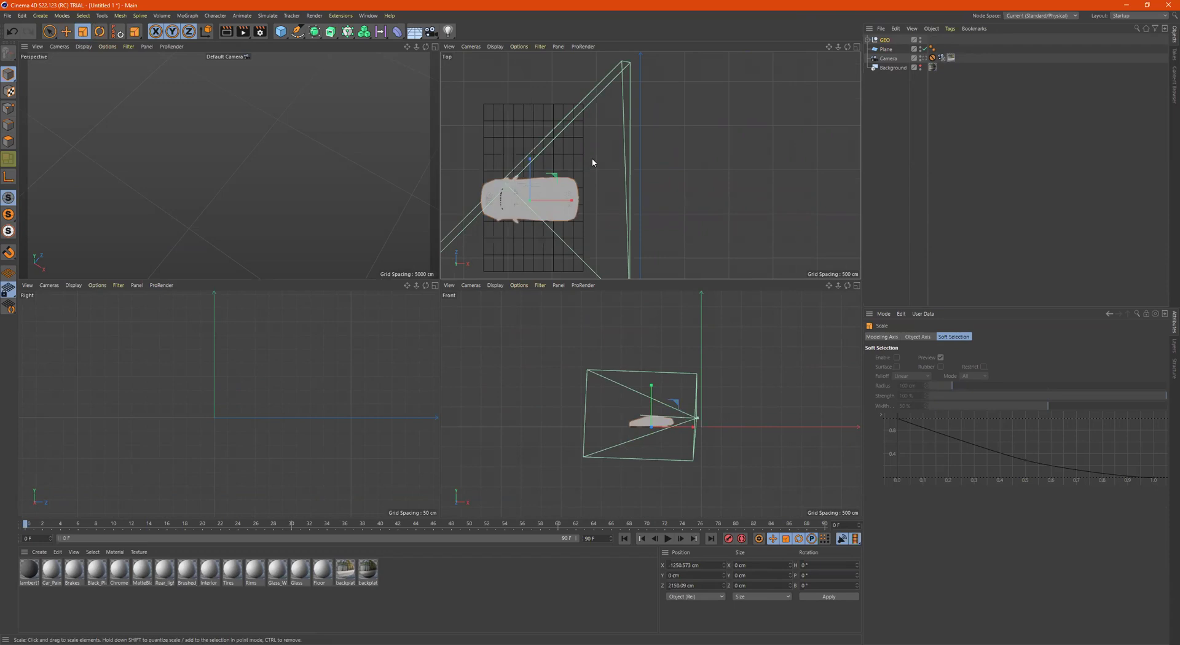
pyautogui.press('r')
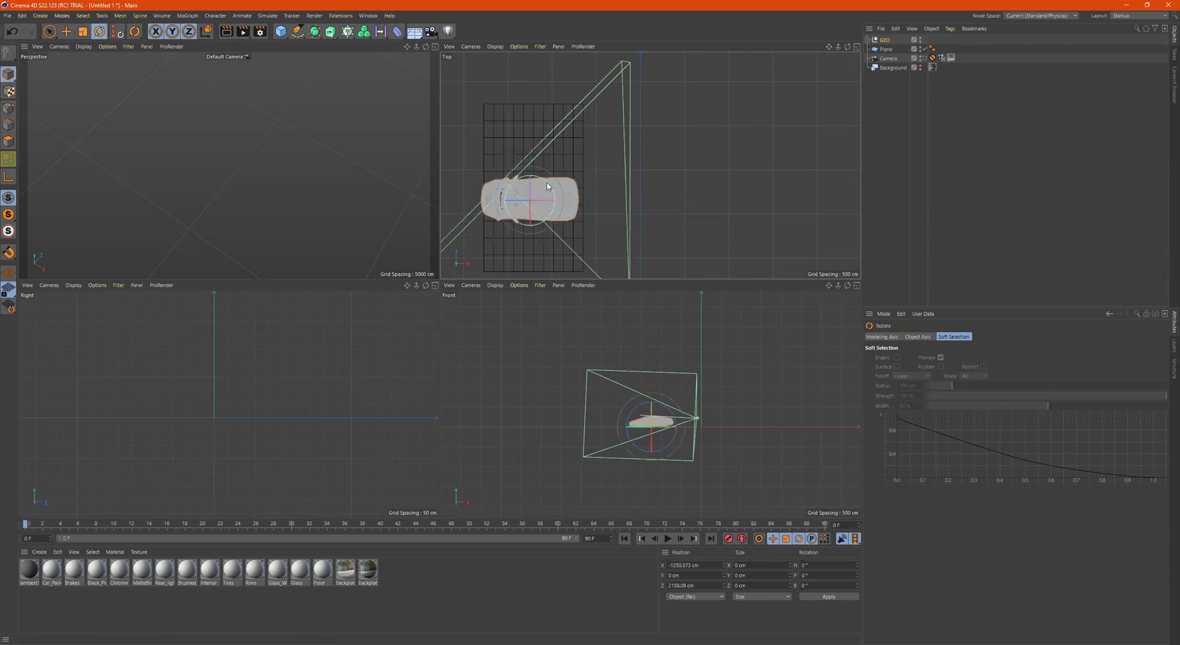
pyautogui.moveTo(547, 187); pyautogui.dragTo(498, 169)
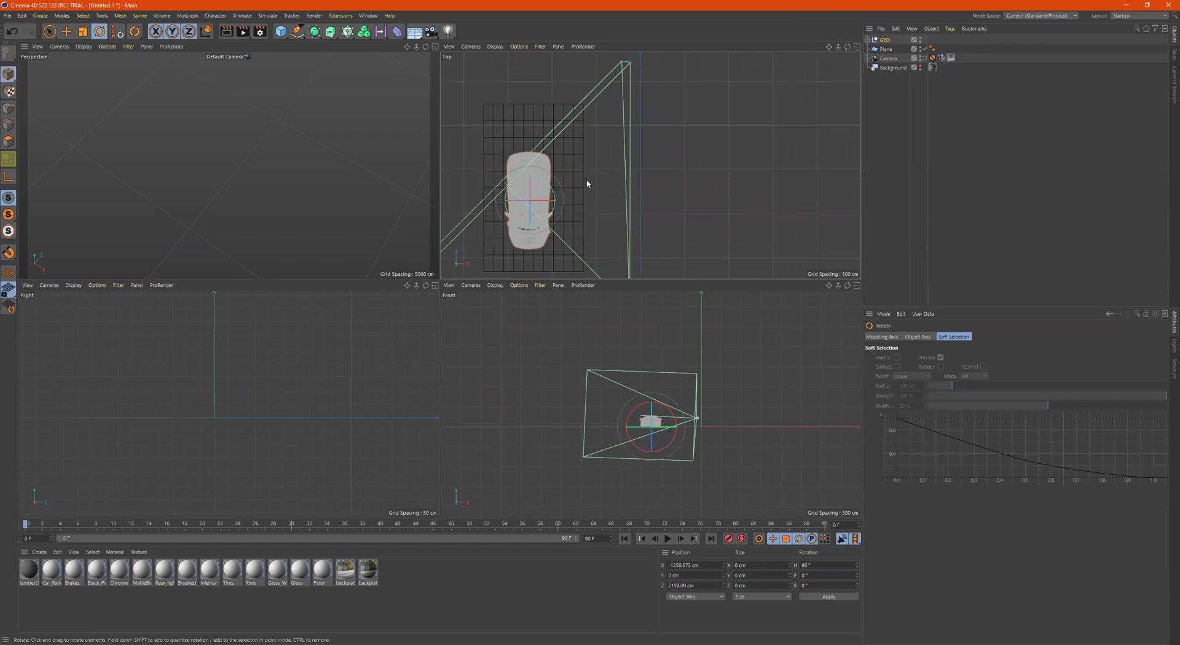
# - Return to the calibrated camera view with the background shown and move the car to about X -1055 cm, Z 2044 cm
pyautogui.middleClick(300, 181)
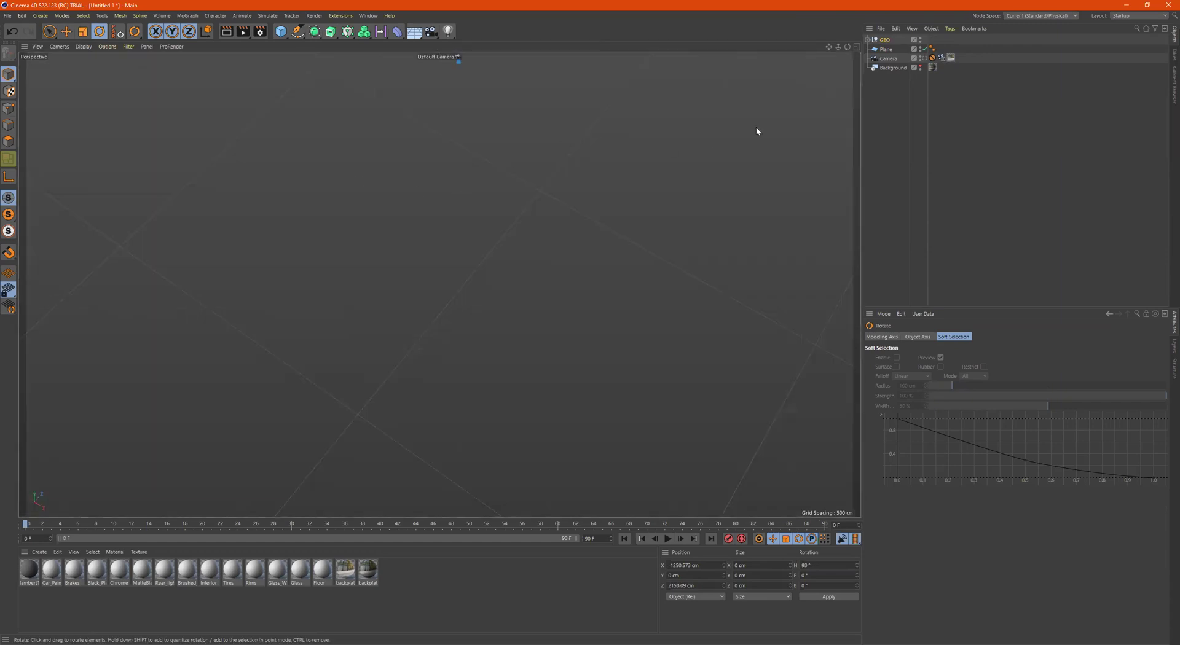
pyautogui.click(924, 59)
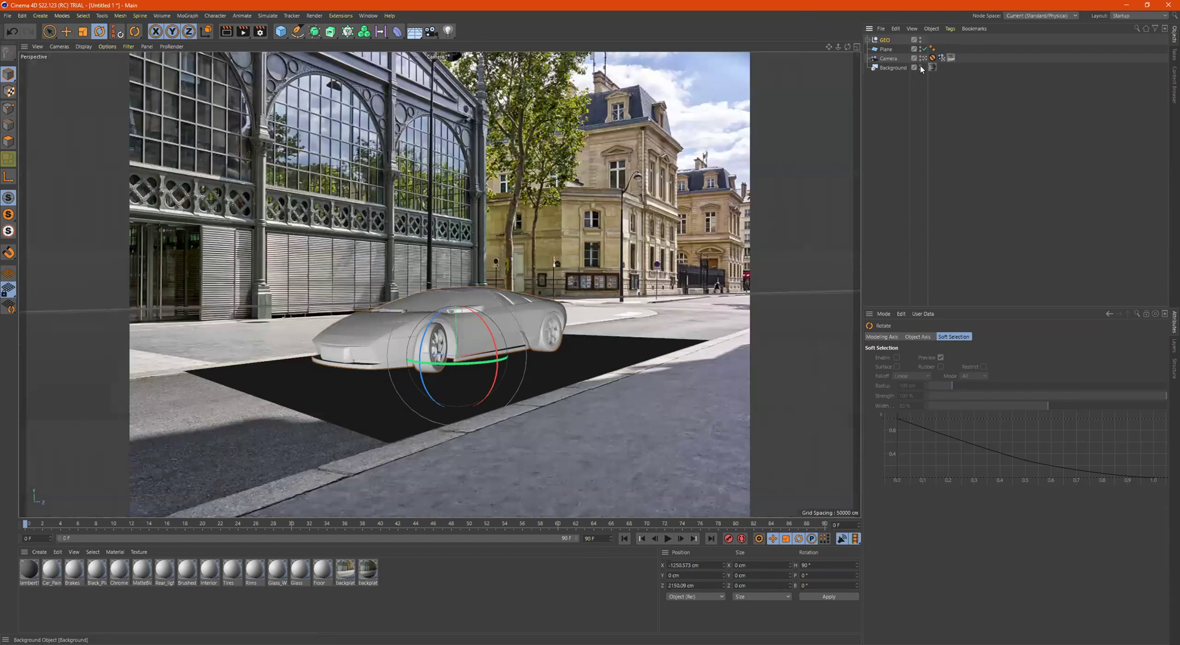
pyautogui.press('e')
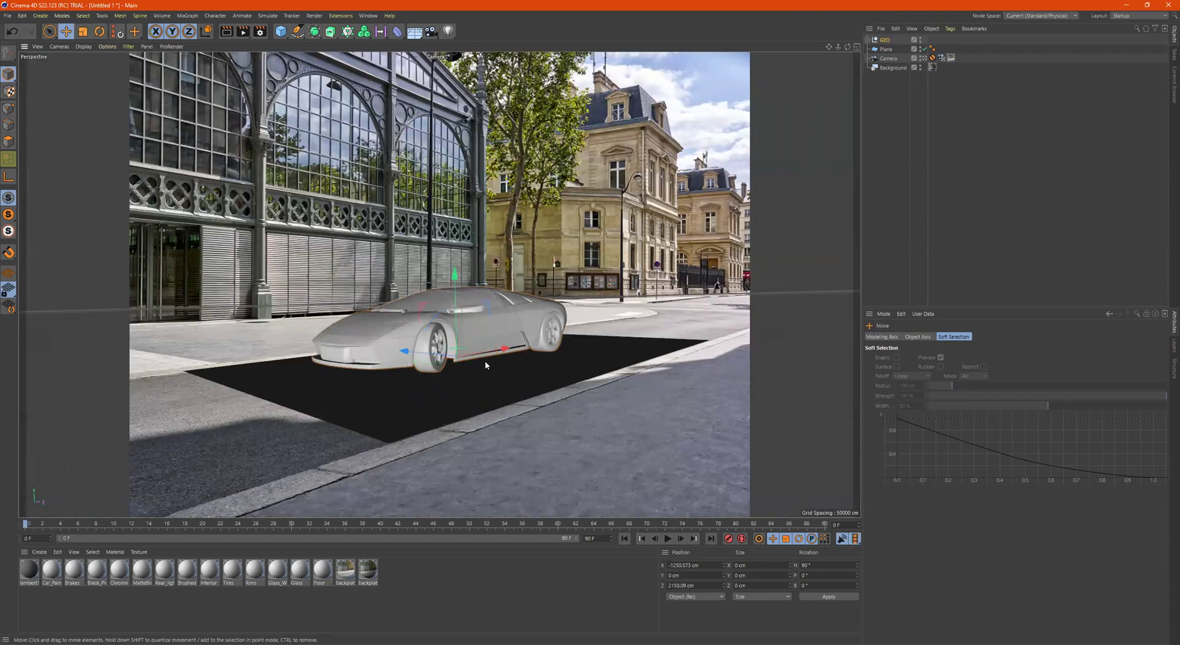
pyautogui.moveTo(412, 355); pyautogui.dragTo(474, 339)
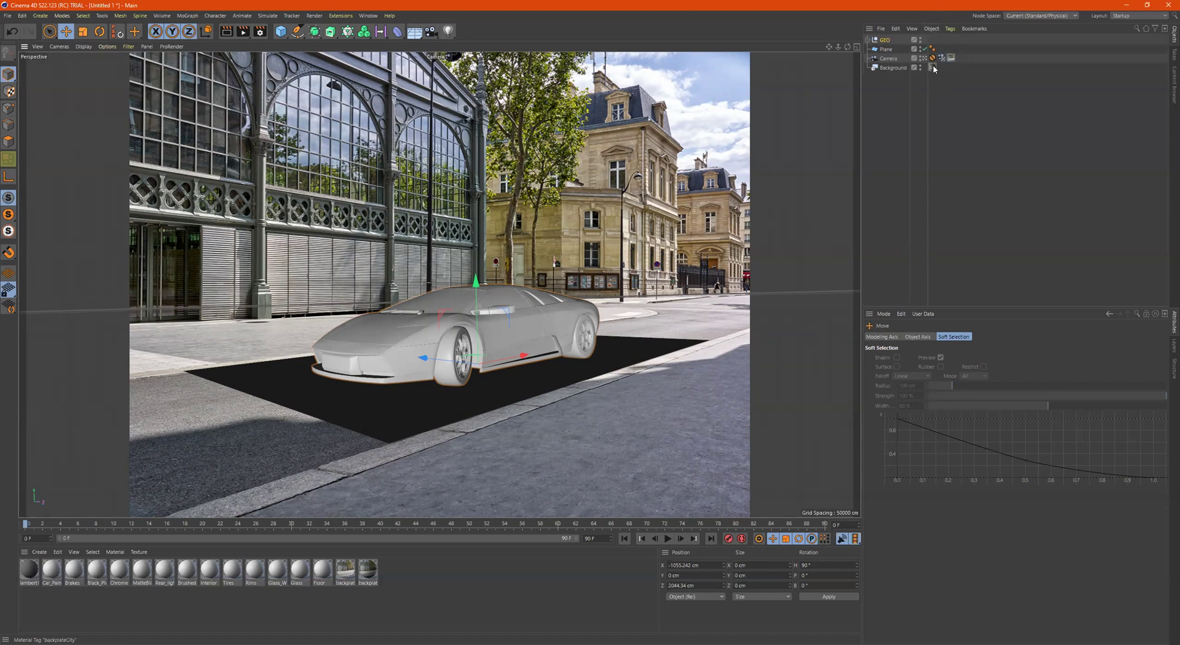
# - Copy the Background's backplateCity material tag with Frontal projection onto the Plane
pyautogui.moveTo(934, 68); pyautogui.dragTo(899, 49)
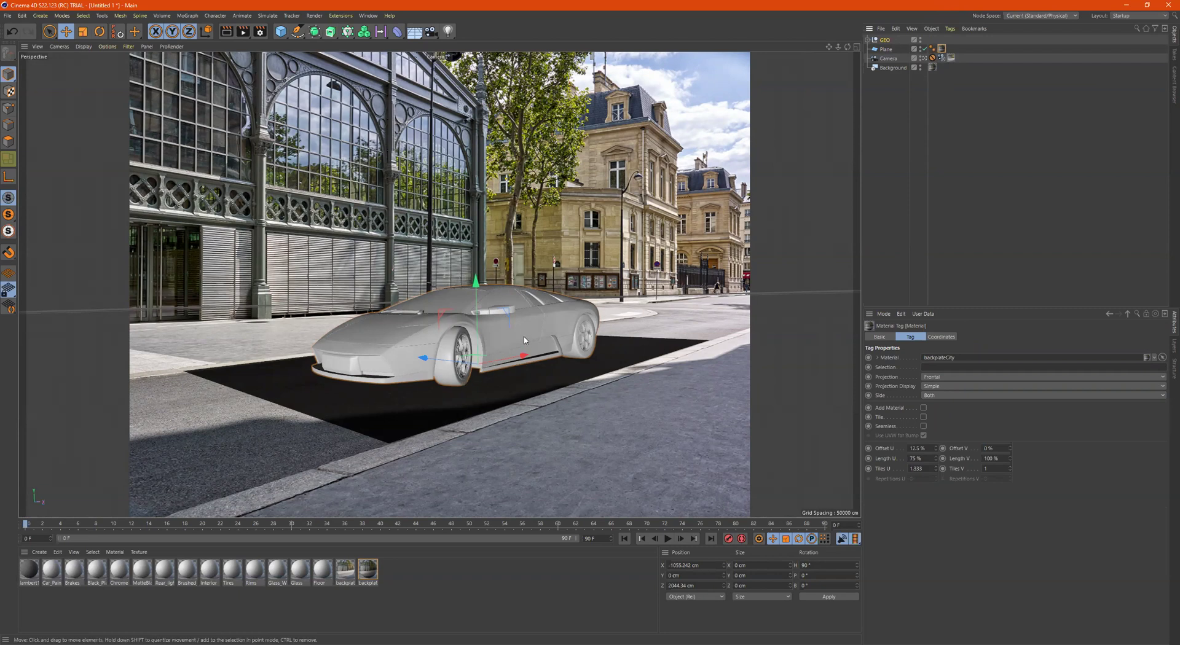
# - Select the car body, open the Car_Paint material for editing and set its colour value to 66%
pyautogui.click(399, 340)
pyautogui.click(373, 333)
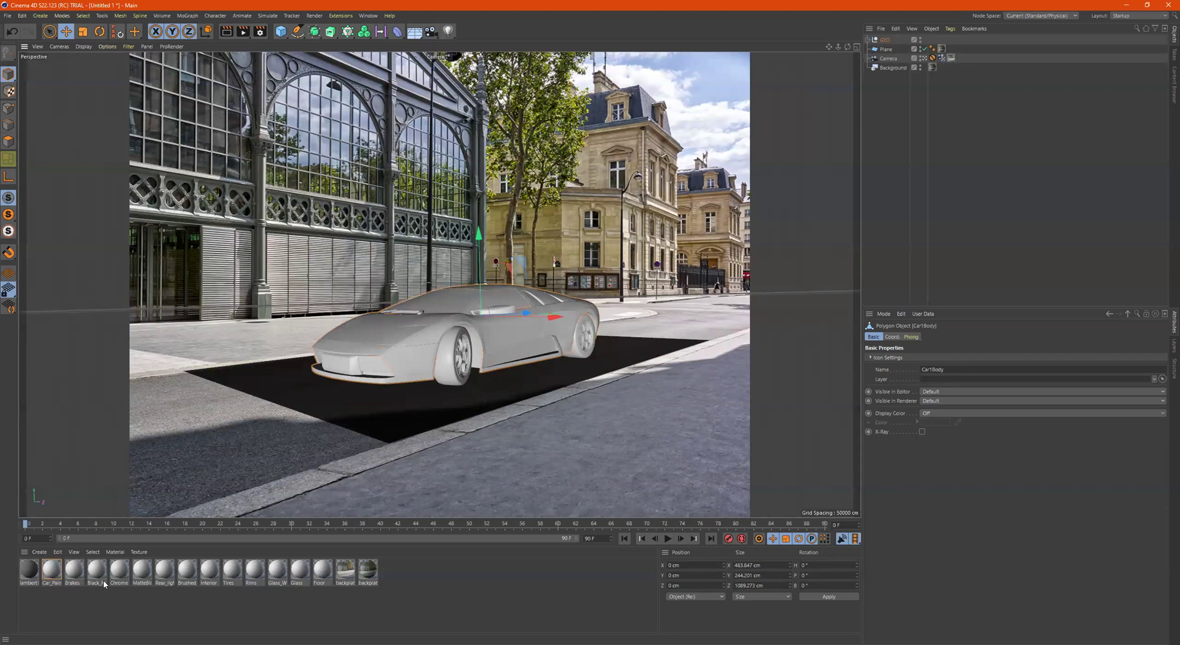
pyautogui.click(56, 577)
pyautogui.doubleClick(56, 577)
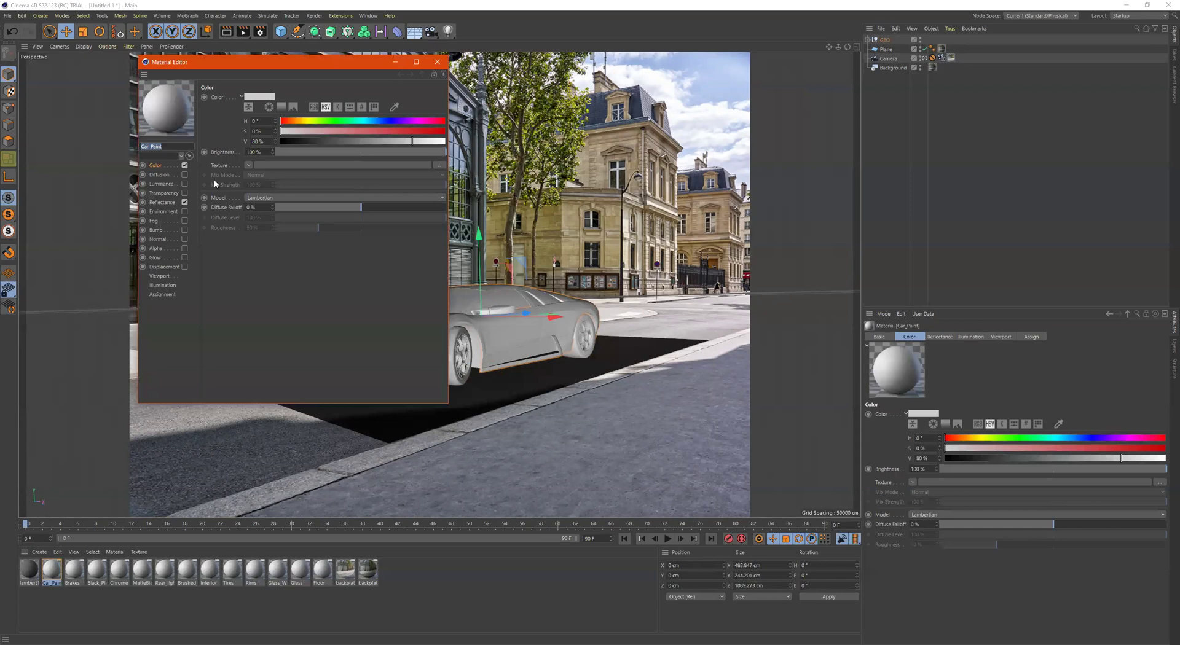
pyautogui.click(165, 168)
pyautogui.moveTo(367, 142); pyautogui.dragTo(356, 142)
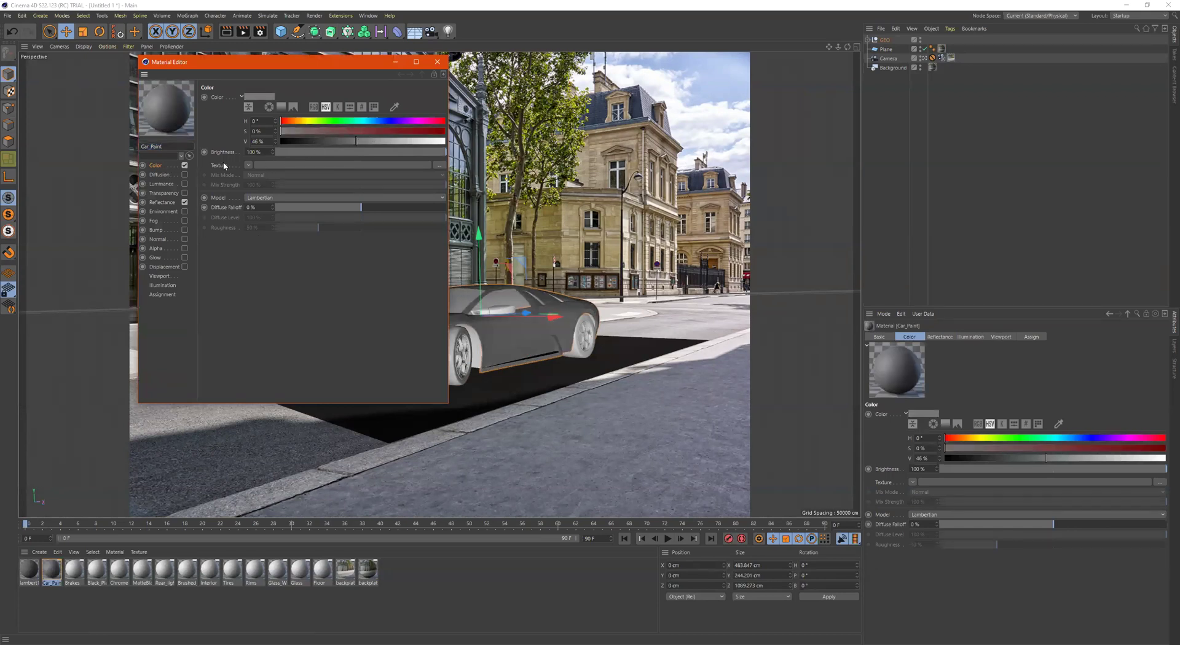
pyautogui.moveTo(377, 143); pyautogui.dragTo(389, 142)
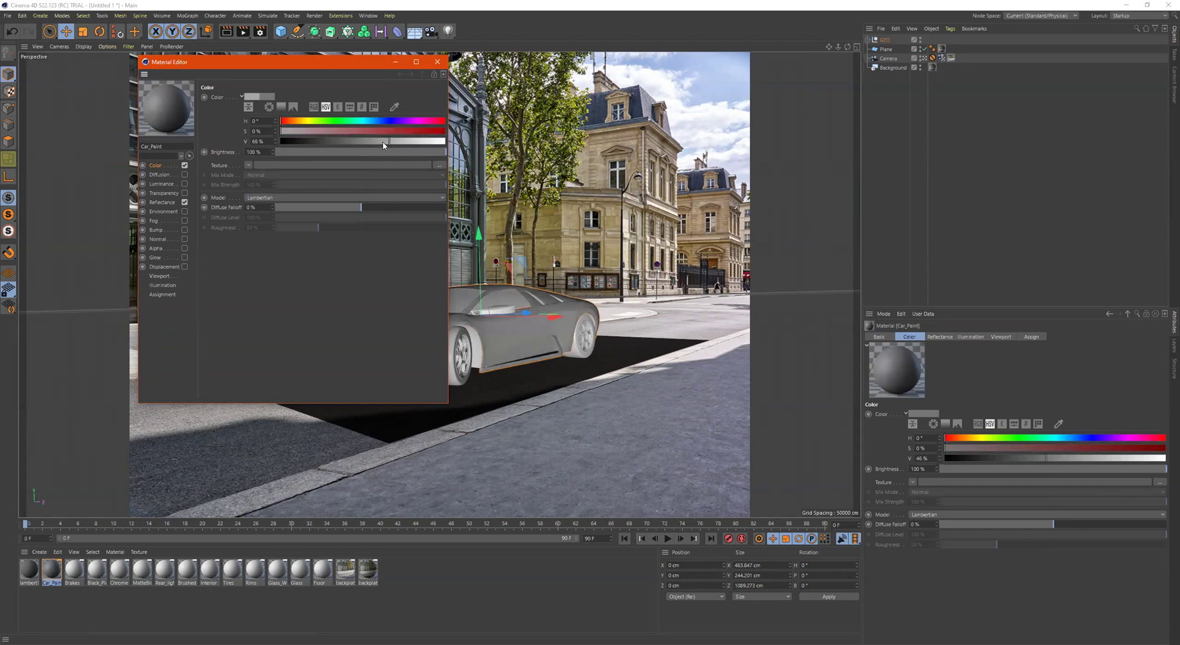
# - Change the Default Specular reflectance type of Car_Paint to Beckmann
pyautogui.click(163, 202)
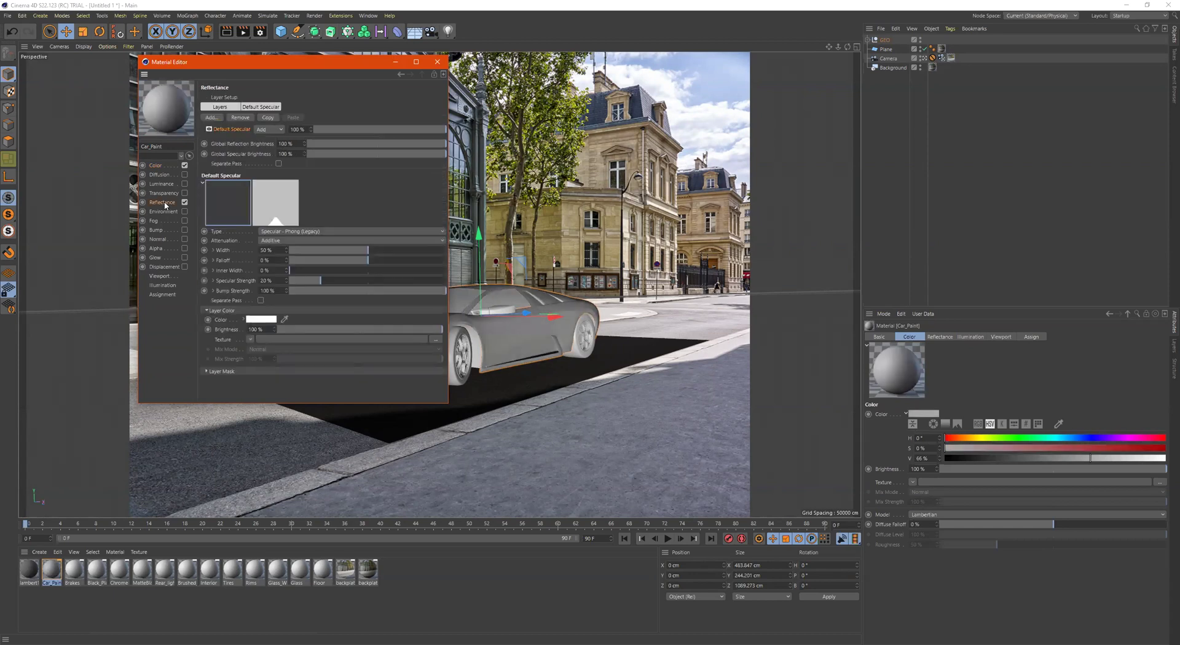
pyautogui.click(285, 233)
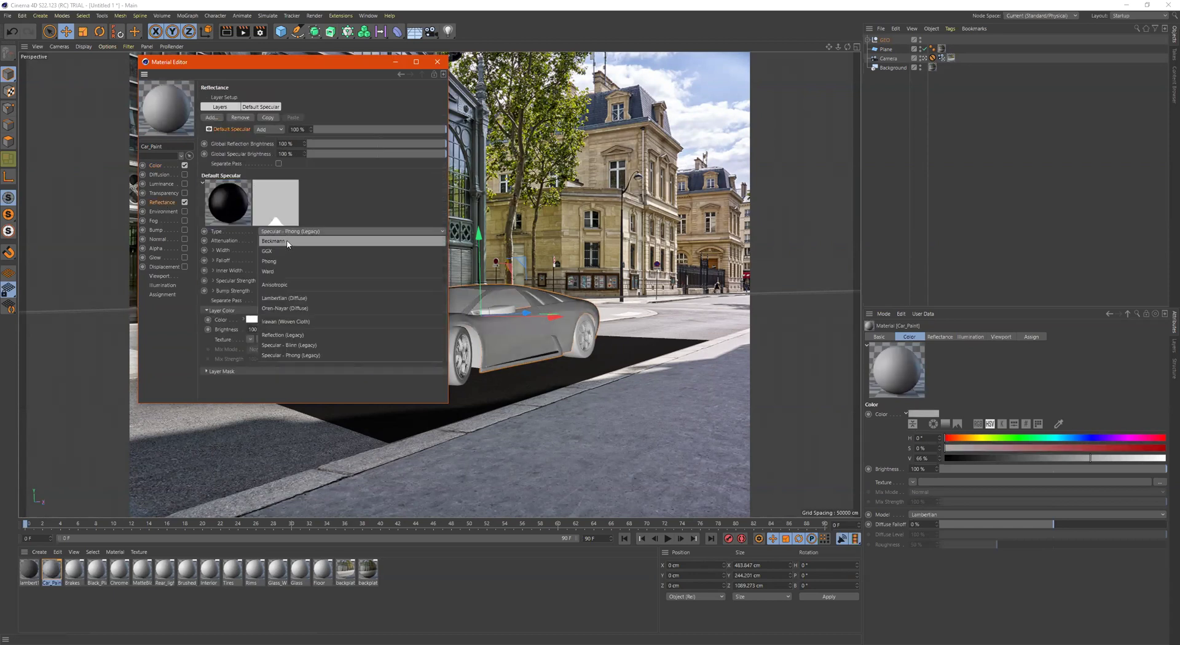
pyautogui.click(287, 241)
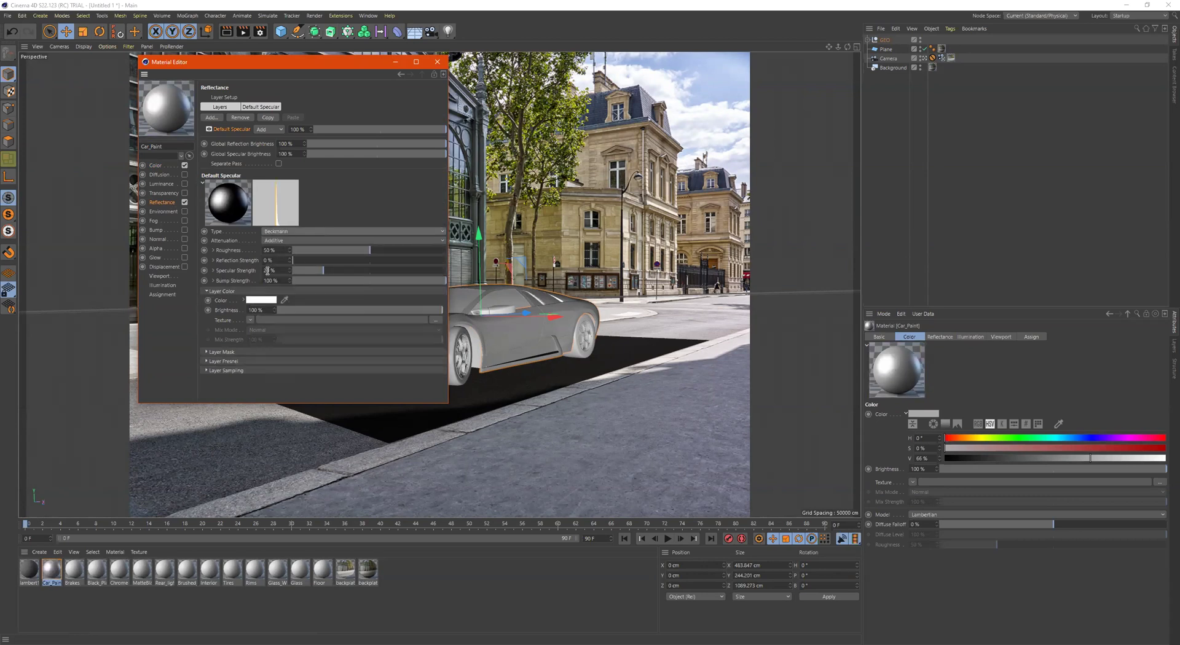
pyautogui.click(250, 320)
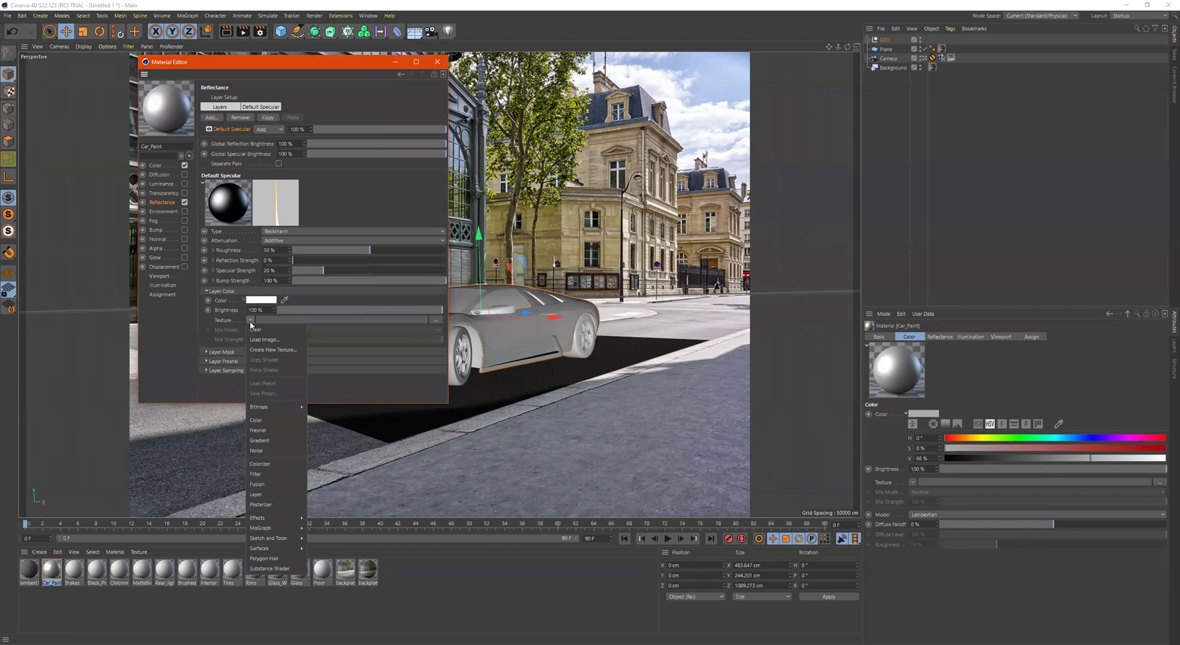
pyautogui.click(350, 113)
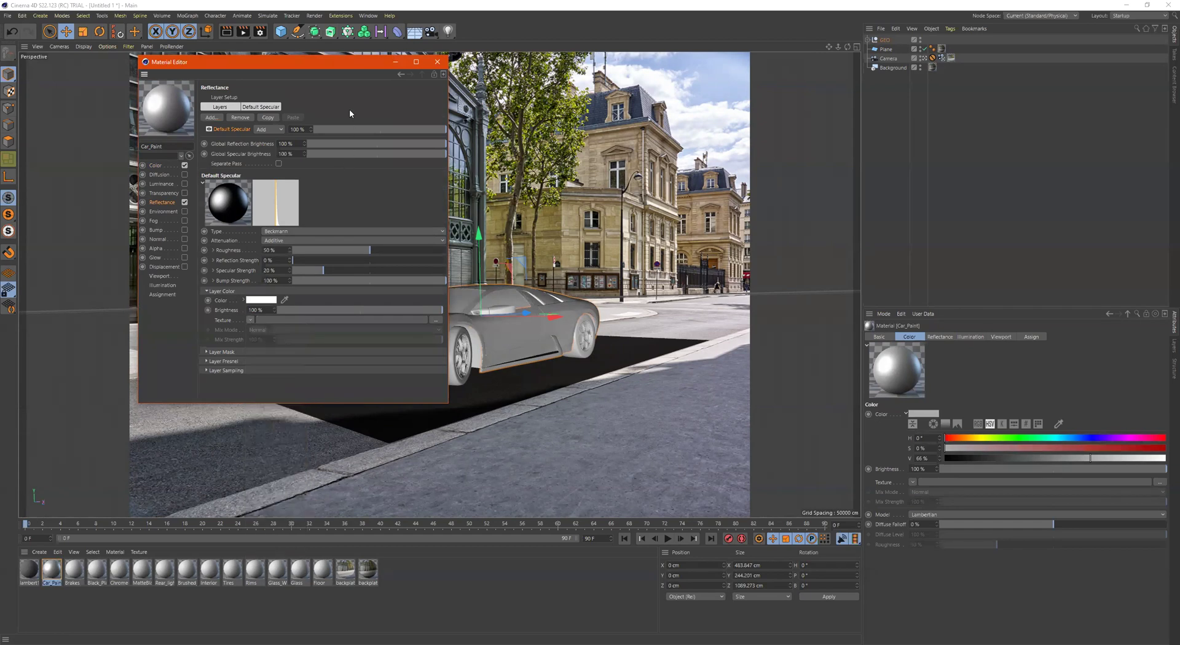
# - Make the Car_Paint colour red with 72% saturation, lower its reflectance roughness to 24%, and close the material
pyautogui.click(155, 165)
pyautogui.moveTo(346, 134); pyautogui.dragTo(399, 132)
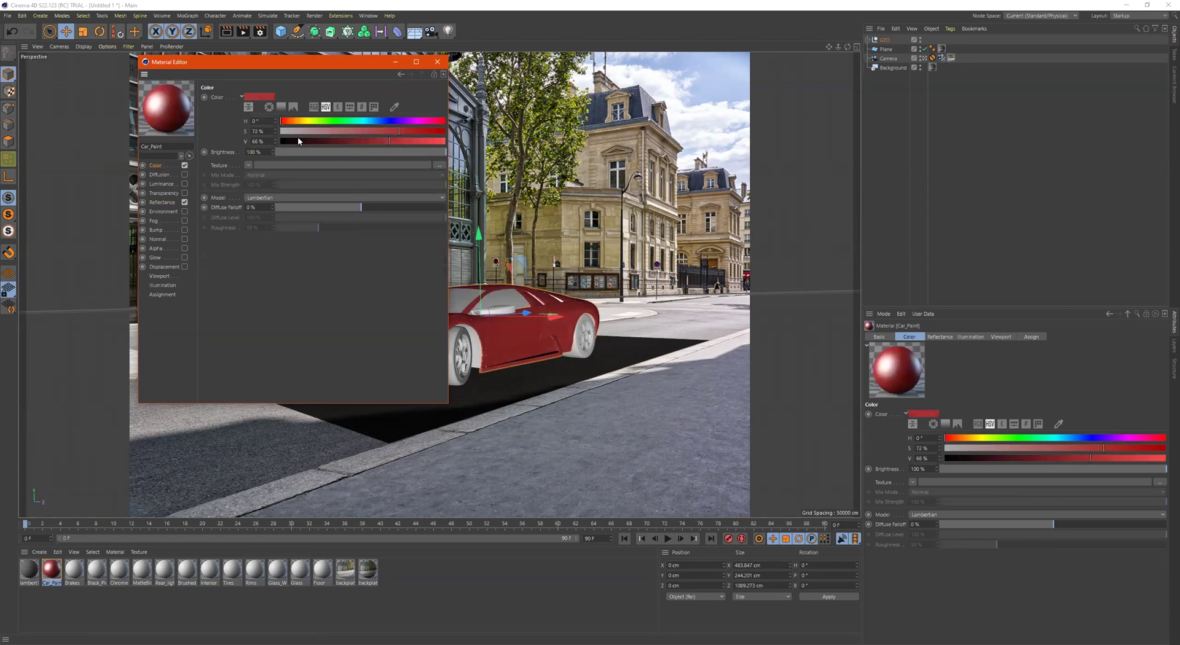
pyautogui.click(161, 202)
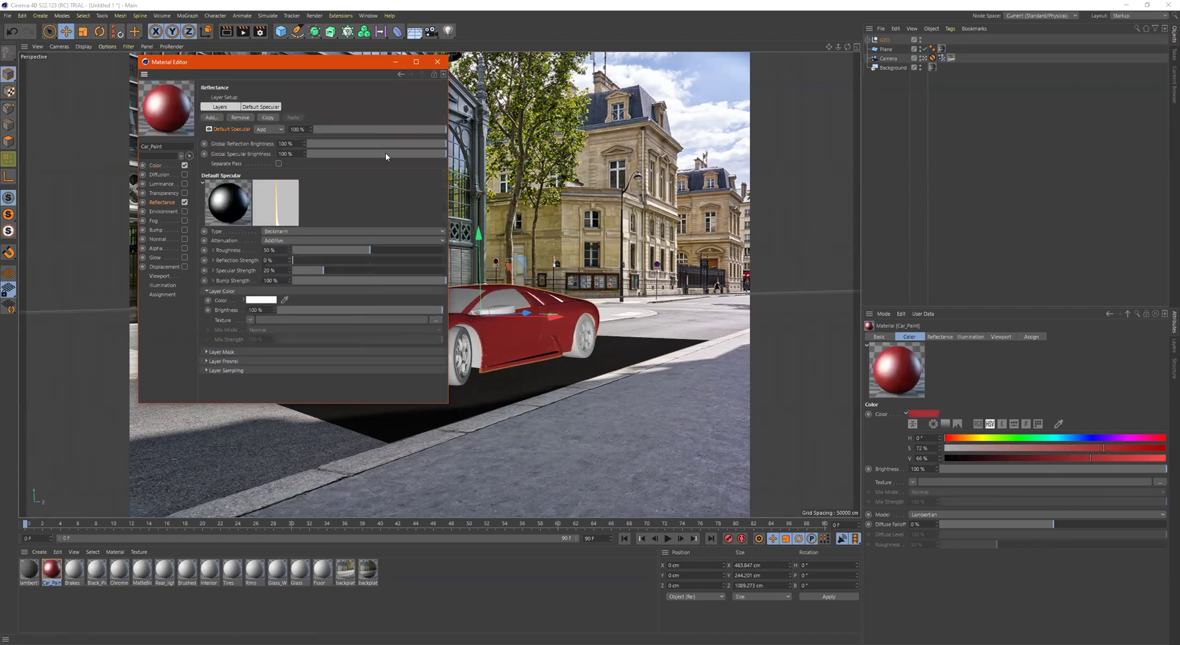
pyautogui.moveTo(363, 252); pyautogui.dragTo(330, 255)
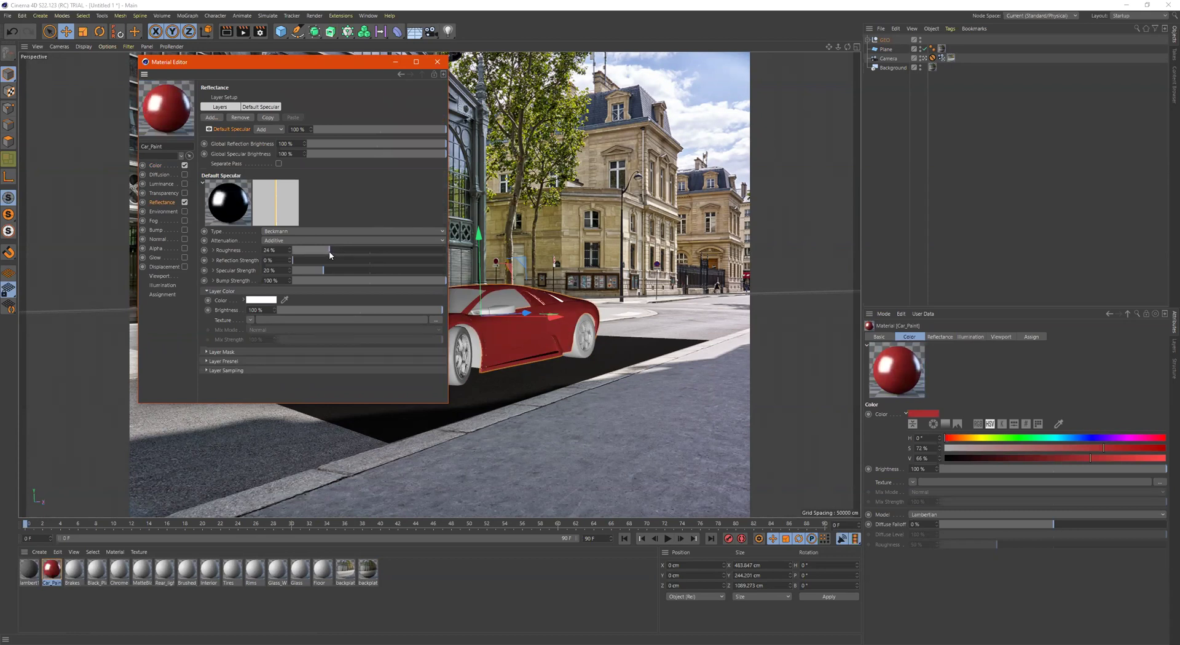
pyautogui.click(437, 61)
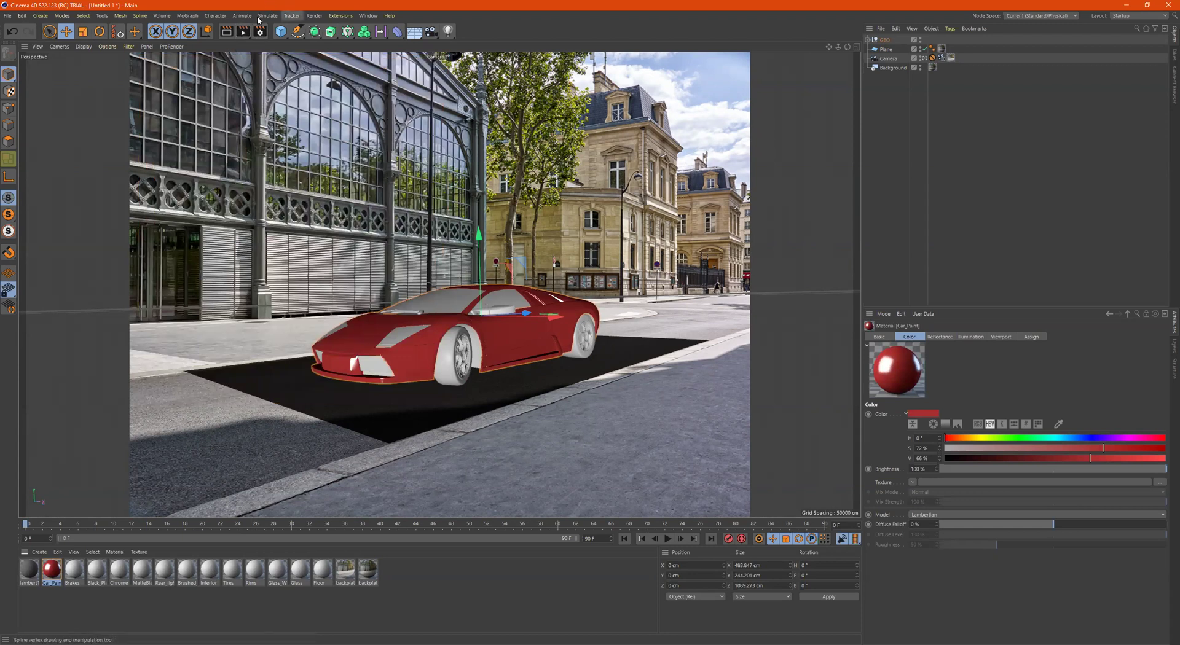
# - Render the camera view to the Picture Viewer to check how the car and plane blend with the photo
pyautogui.click(244, 32)
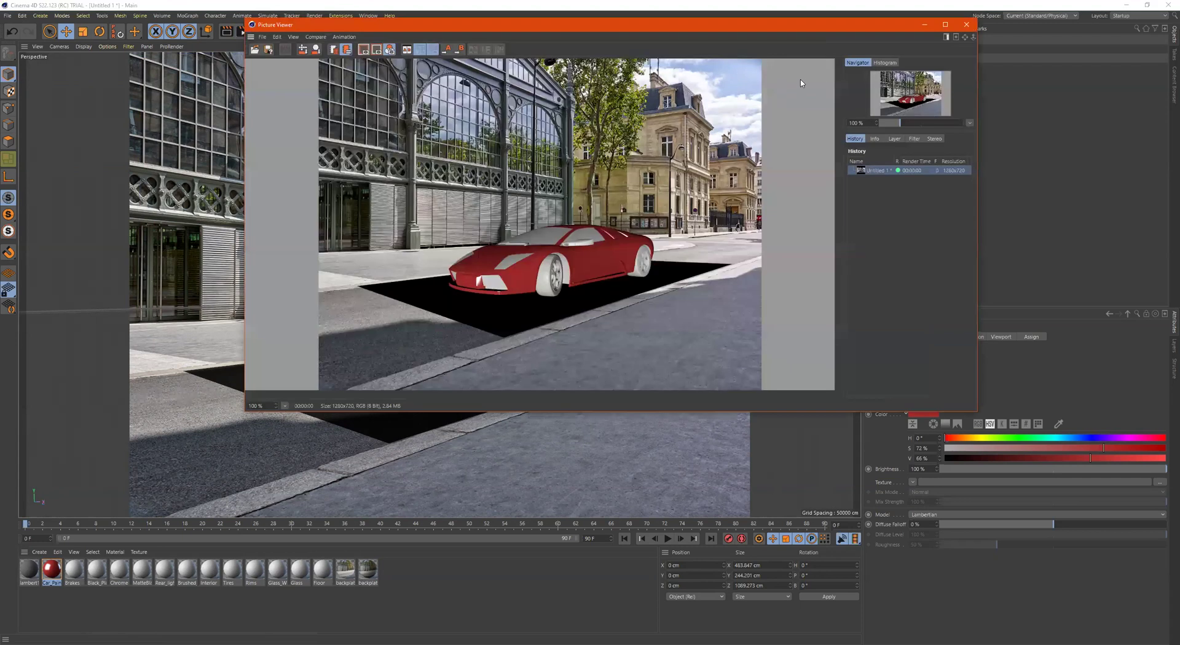
pyautogui.click(966, 25)
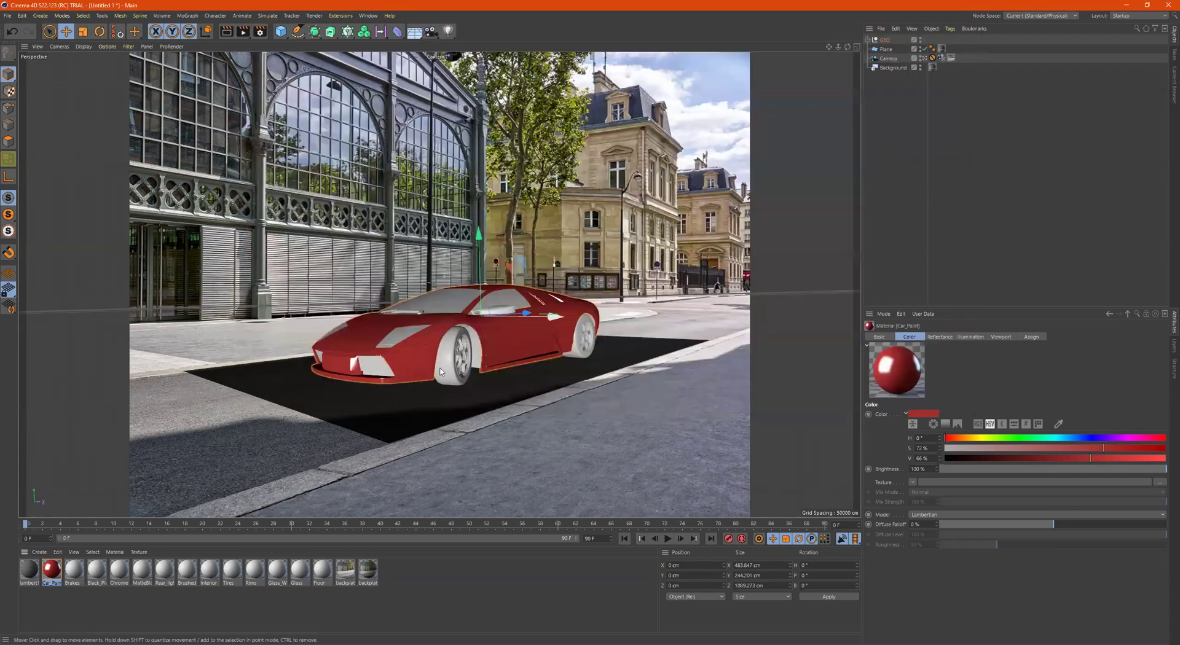
# - Add a Compositing tag to the Plane beneath the car
pyautogui.click(401, 408)
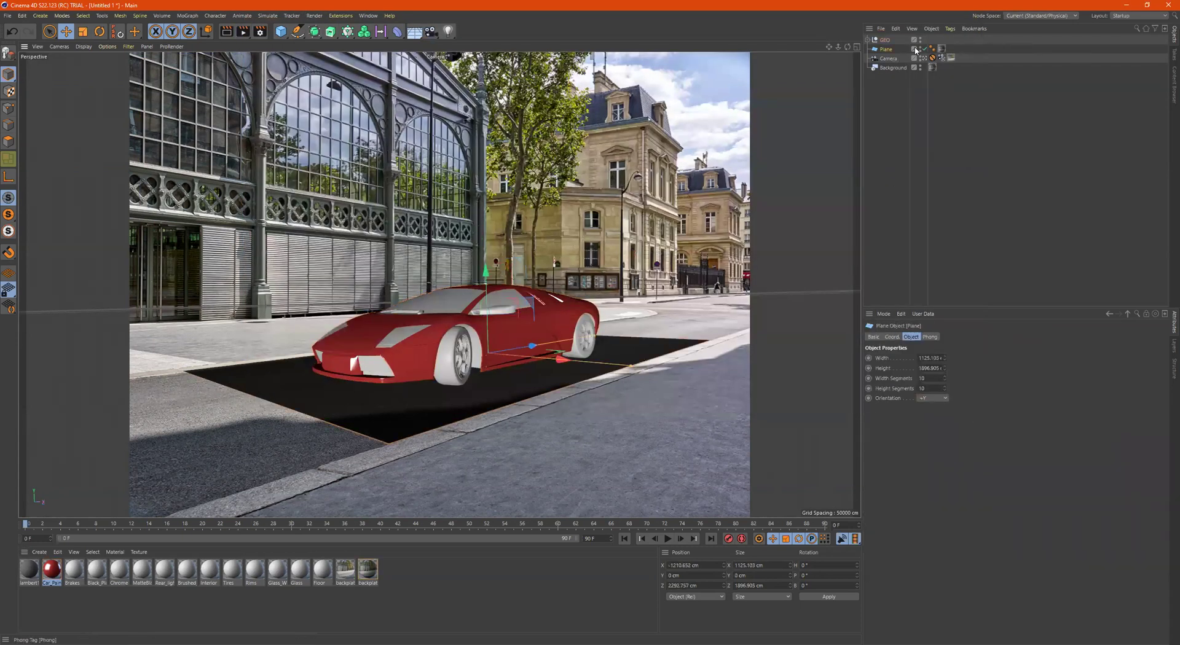
pyautogui.rightClick(890, 49)
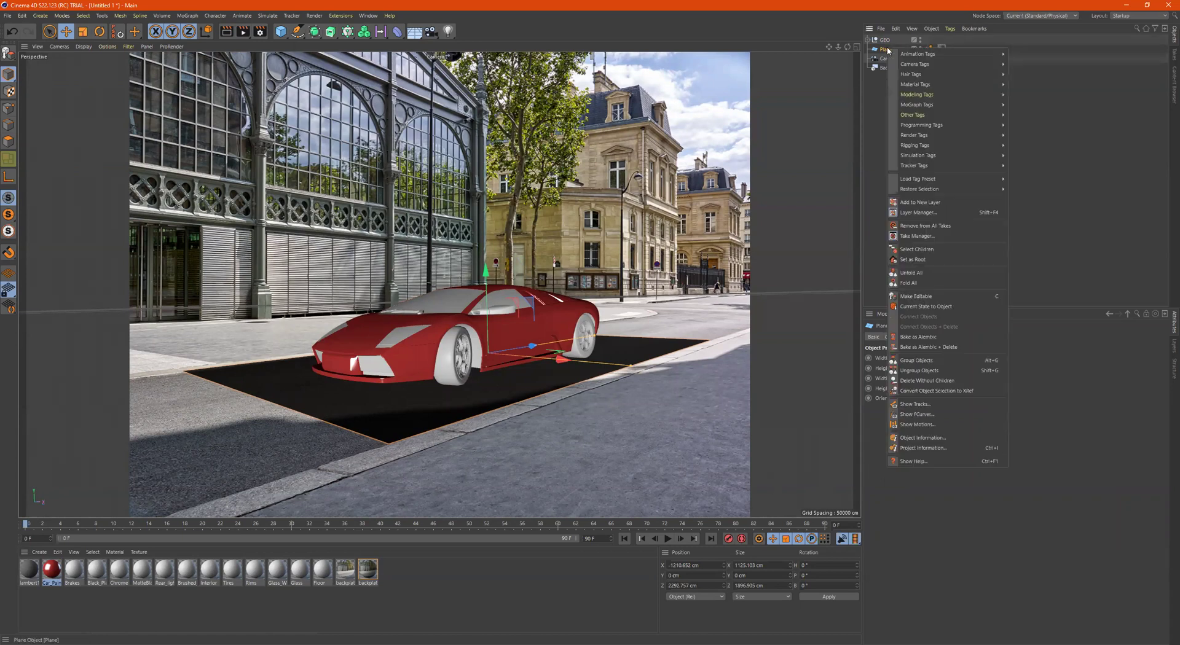
pyautogui.moveTo(944, 158)
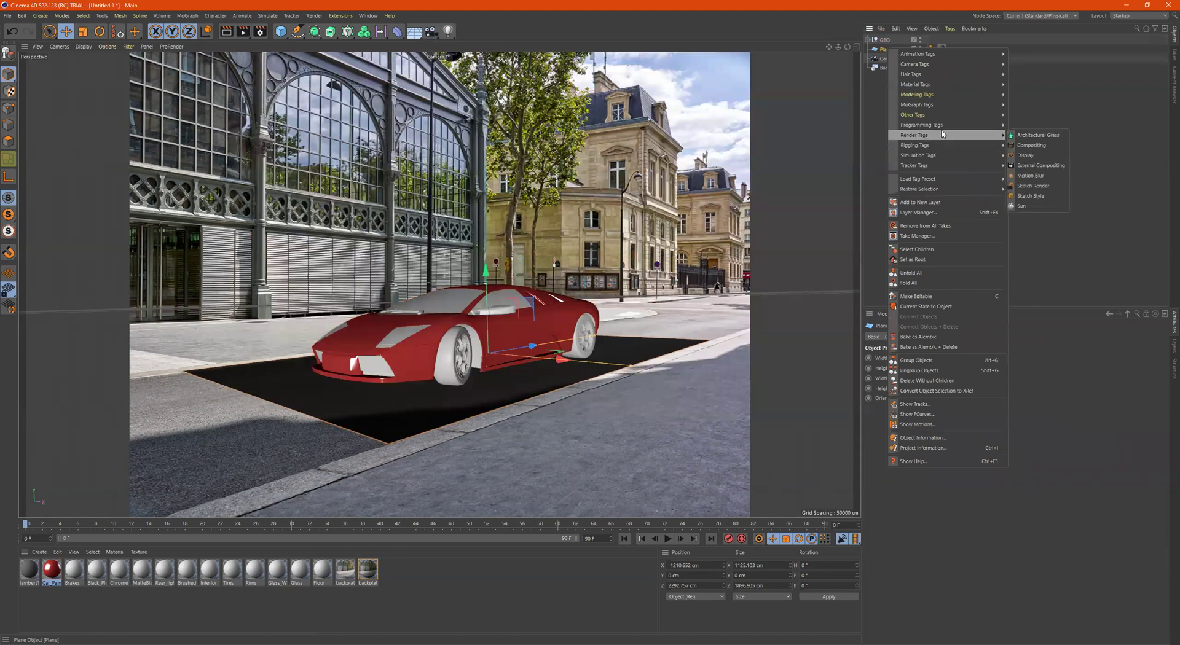
pyautogui.click(1021, 146)
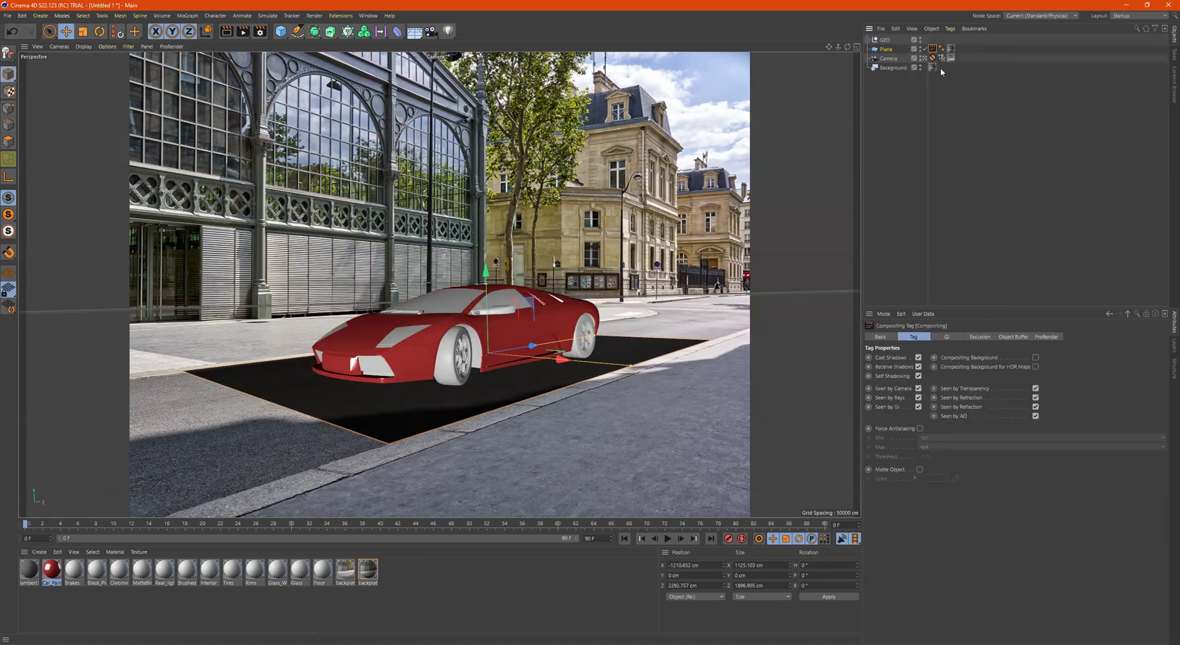
# - Enable Compositing Background in the Plane's Compositing tag and test-render the view to the Picture Viewer
pyautogui.click(1036, 357)
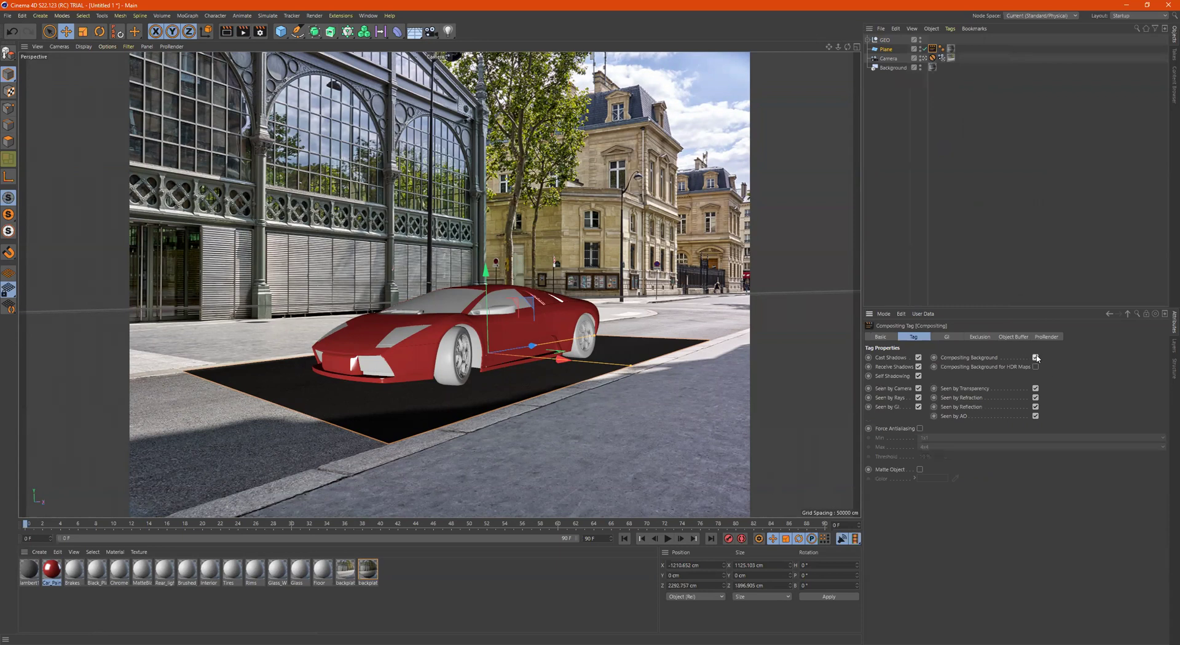
pyautogui.click(242, 32)
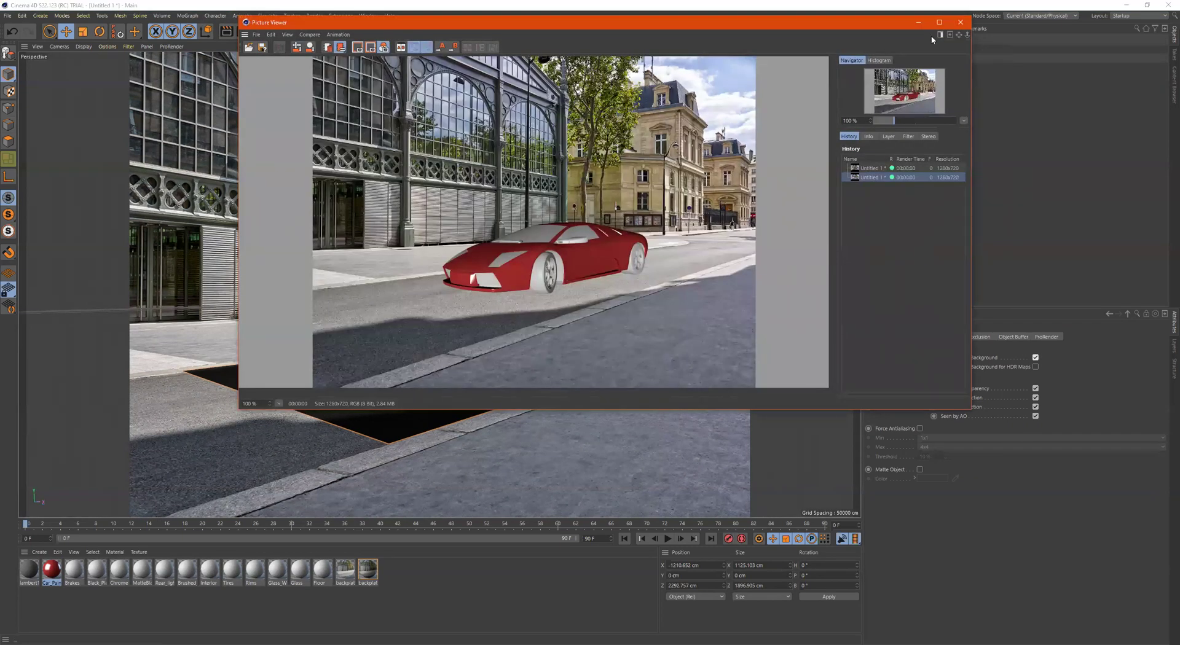
pyautogui.click(960, 23)
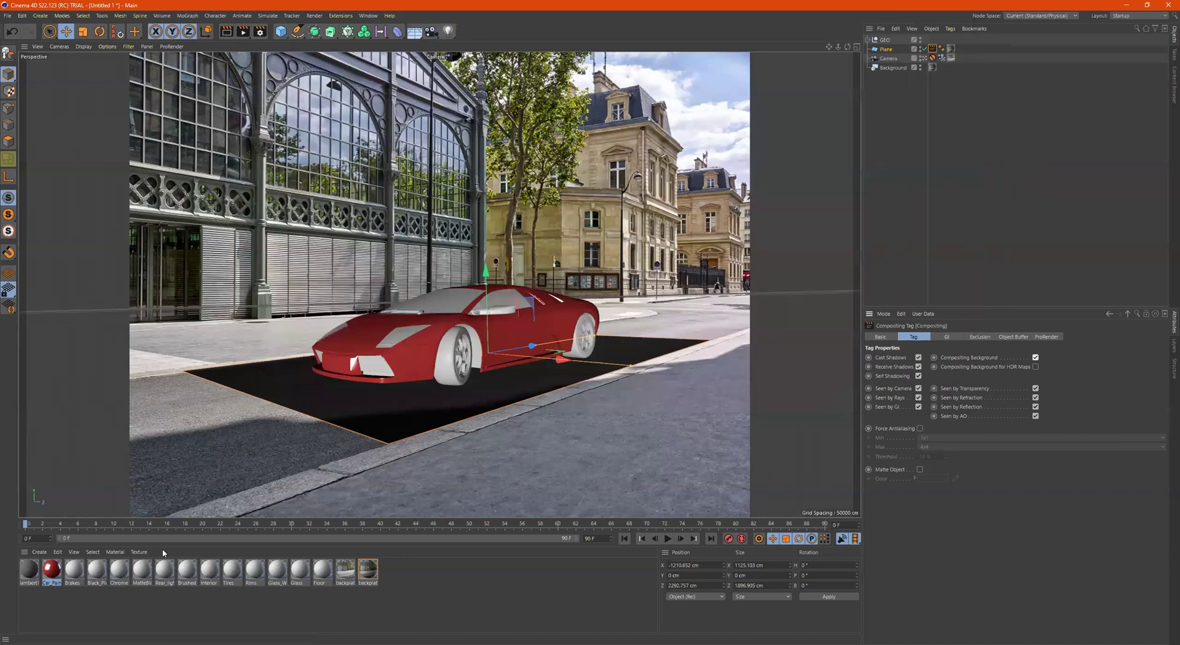
# - Open the Tires material and change its Default Specular reflectance type to GGX
pyautogui.click(75, 574)
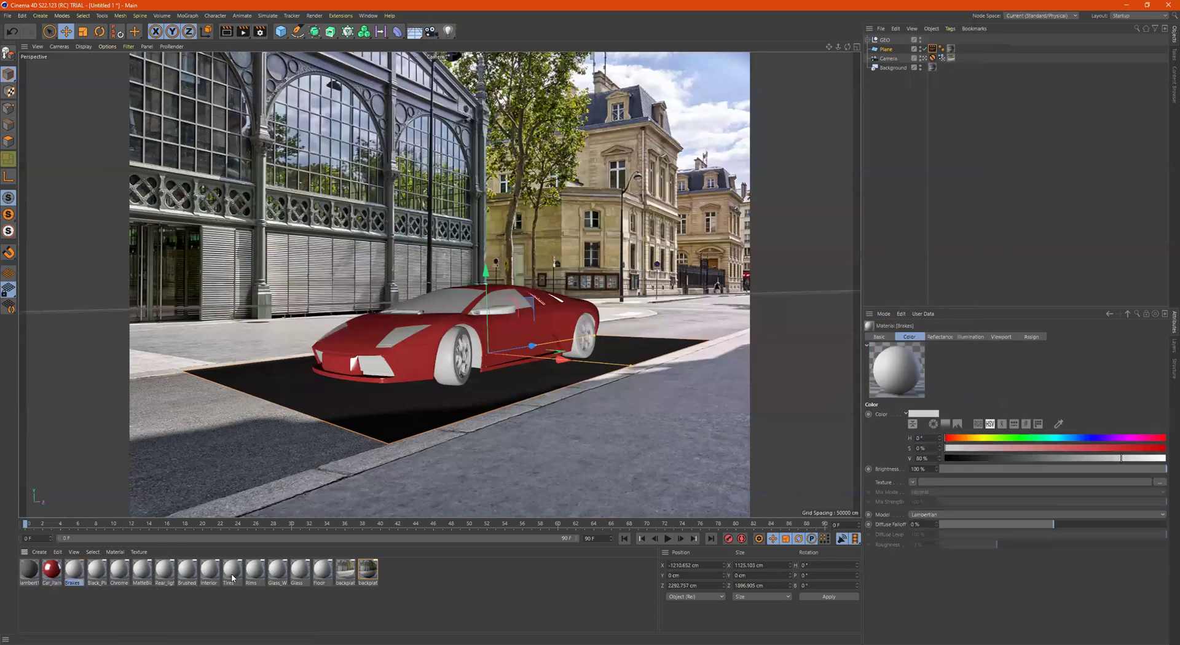
pyautogui.click(233, 574)
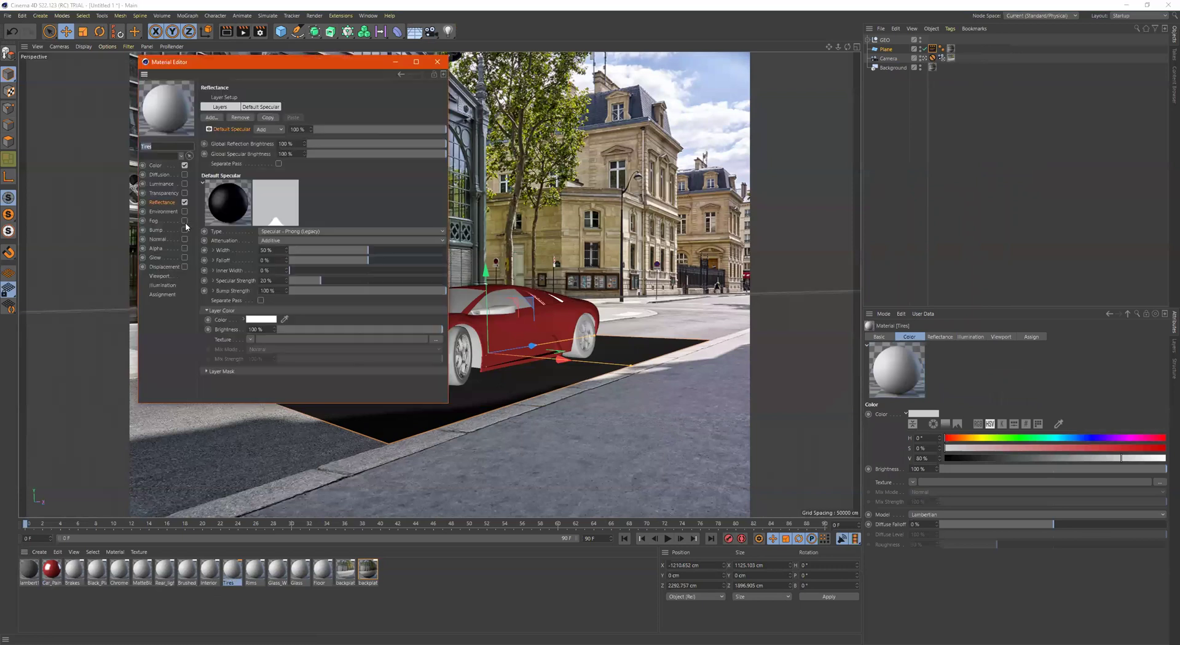
pyautogui.click(330, 234)
pyautogui.click(331, 249)
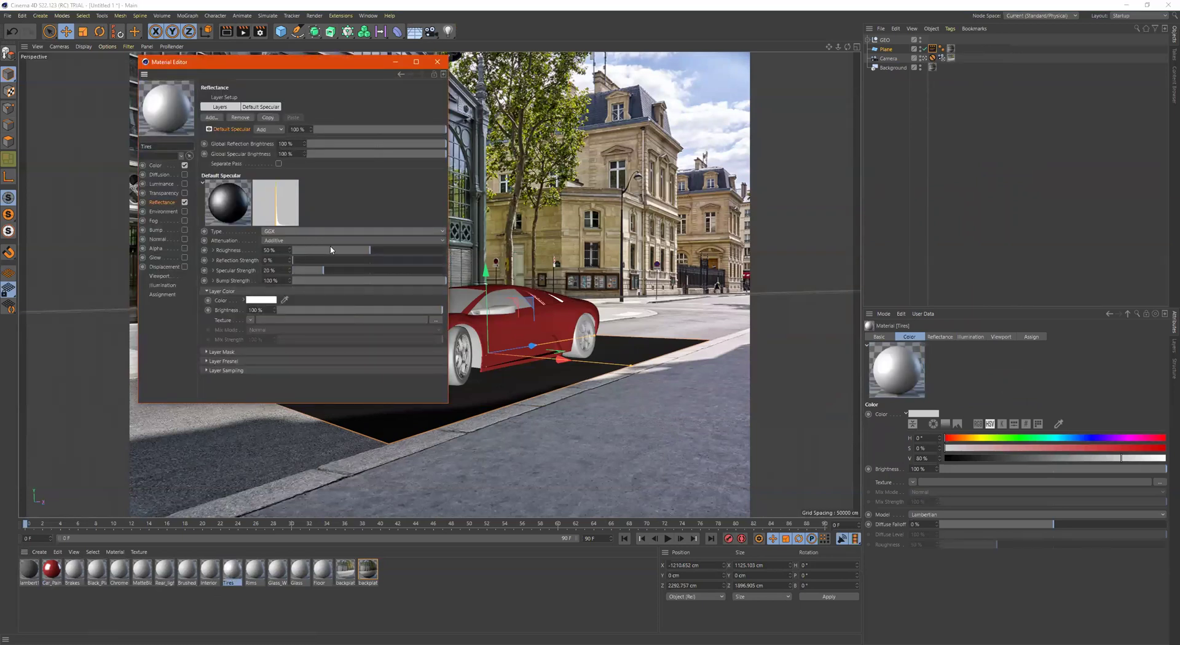
# - Lower the roughness and specular strength of the Tires reflectance and raise its reflection strength to 3%
pyautogui.click(316, 250)
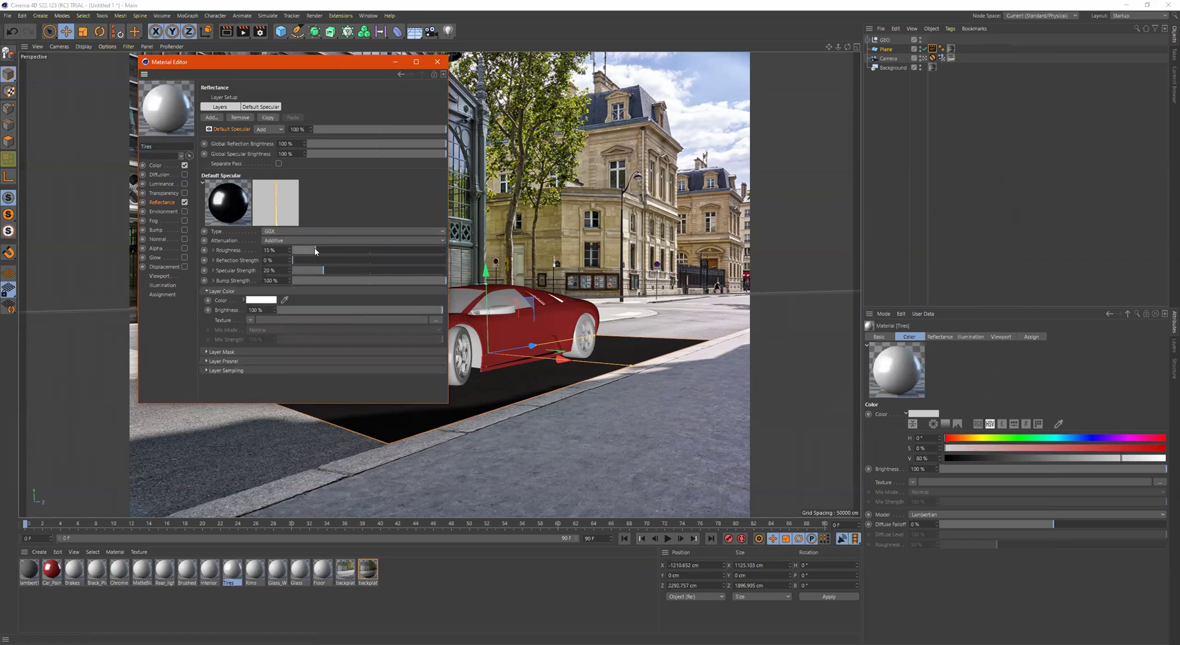
pyautogui.moveTo(364, 250); pyautogui.dragTo(307, 275)
pyautogui.click(318, 251)
pyautogui.click(345, 270)
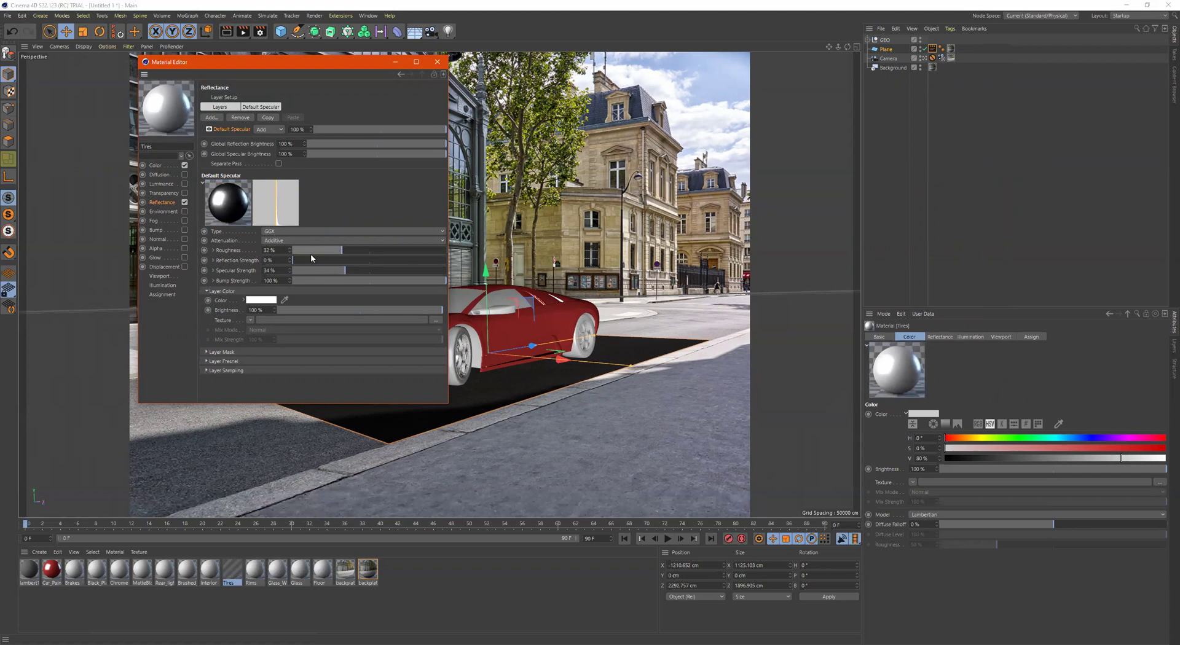
pyautogui.click(342, 250)
pyautogui.click(298, 261)
pyautogui.click(349, 251)
pyautogui.click(309, 271)
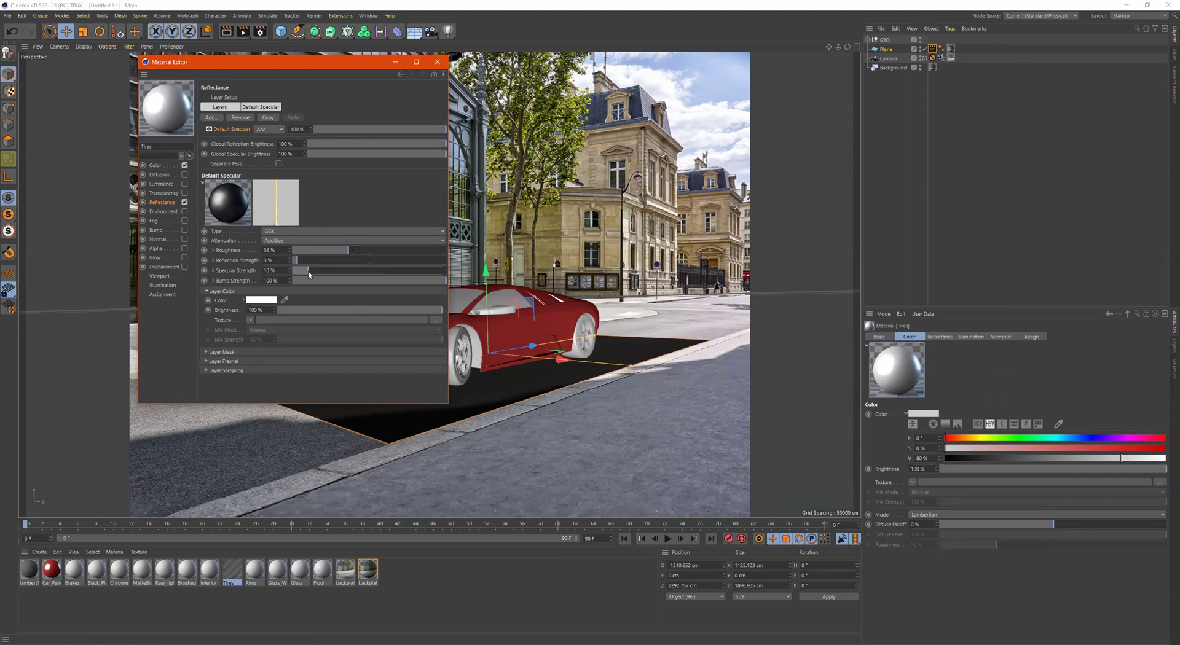
pyautogui.click(299, 271)
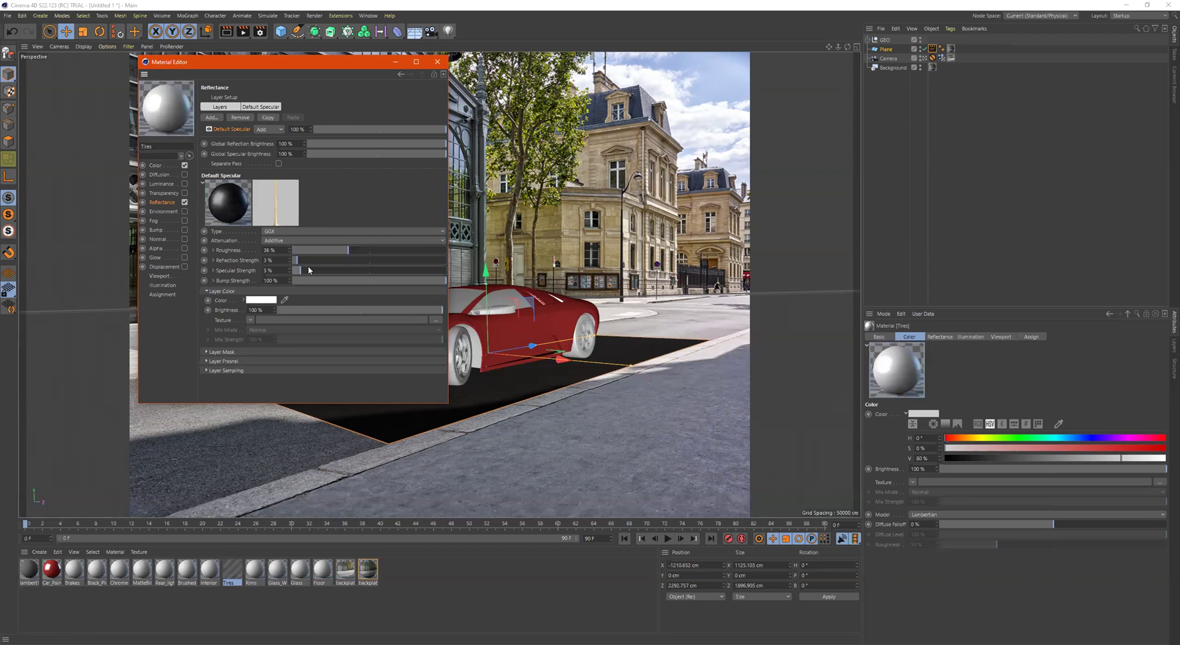
pyautogui.click(362, 251)
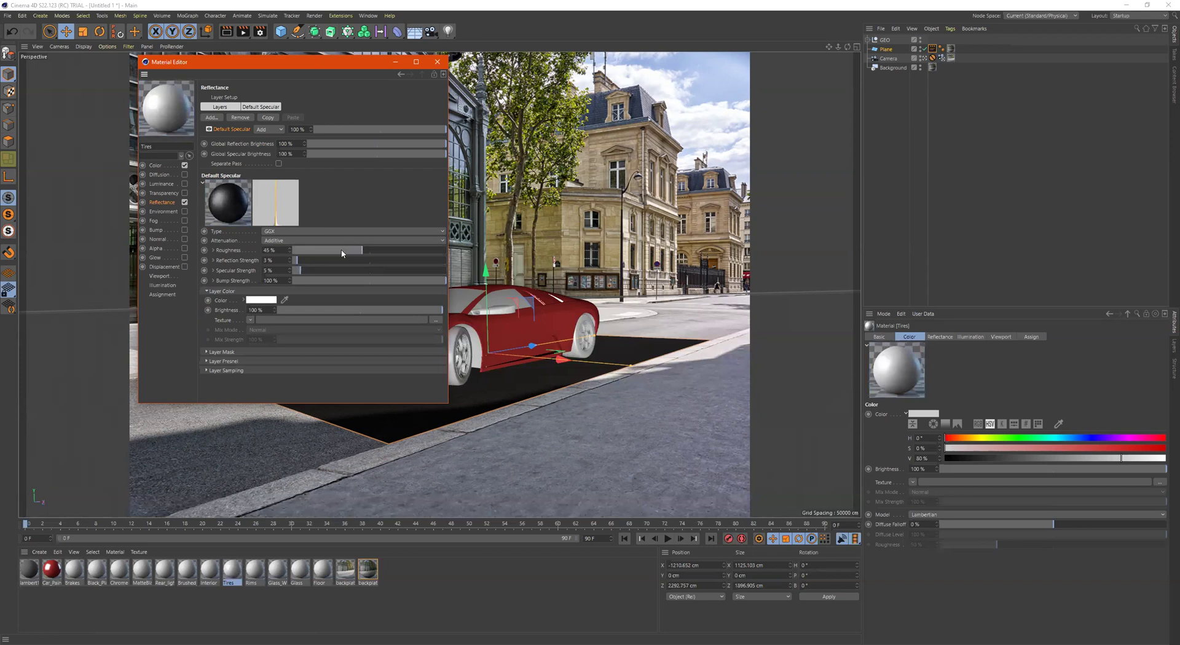
pyautogui.scroll(-2, 341, 253)
pyautogui.click(331, 251)
# - Darken the Tires colour to a 32% value, close the material and test-render the view to the Picture Viewer
pyautogui.click(156, 165)
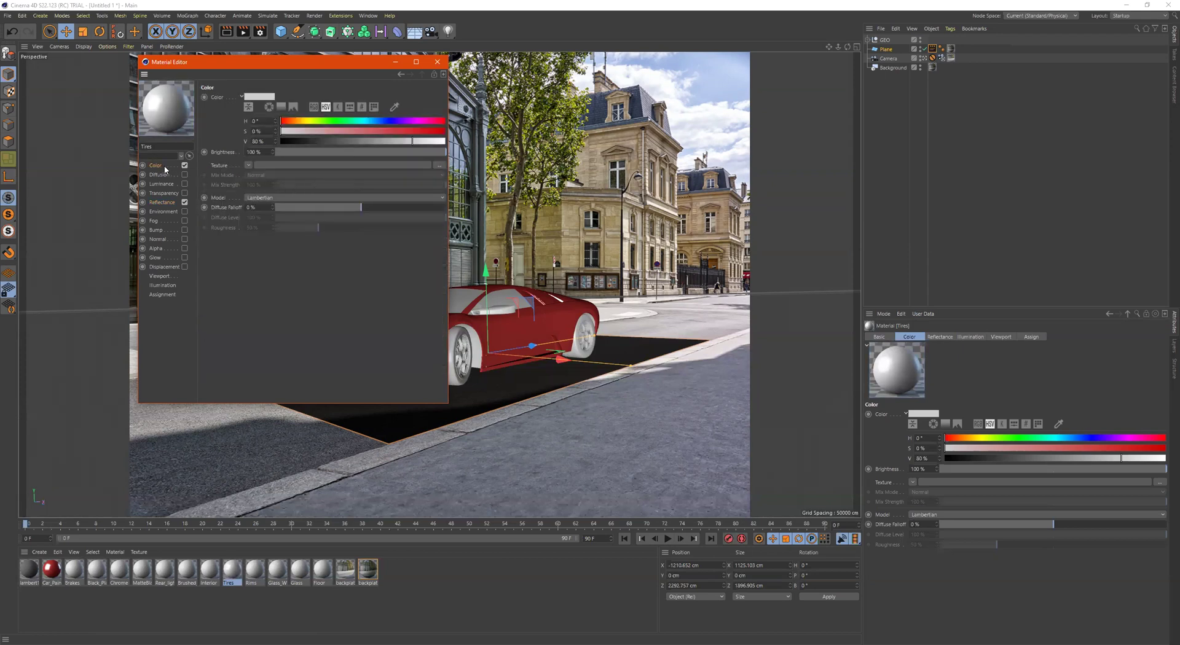
pyautogui.click(376, 141)
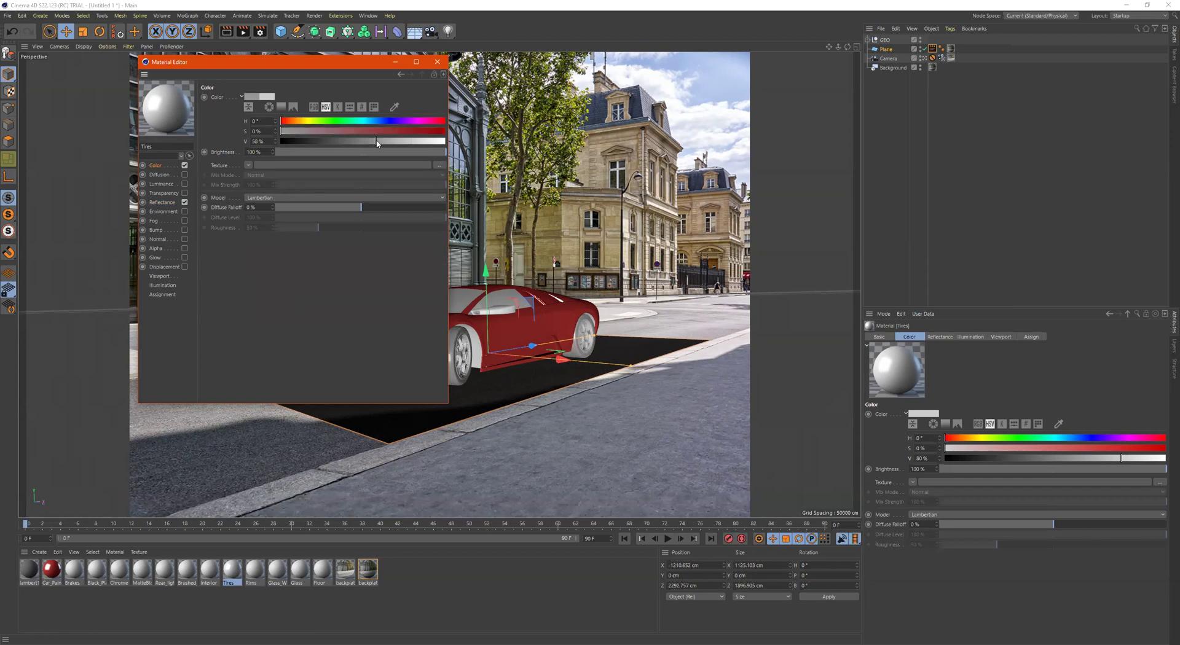
pyautogui.click(330, 142)
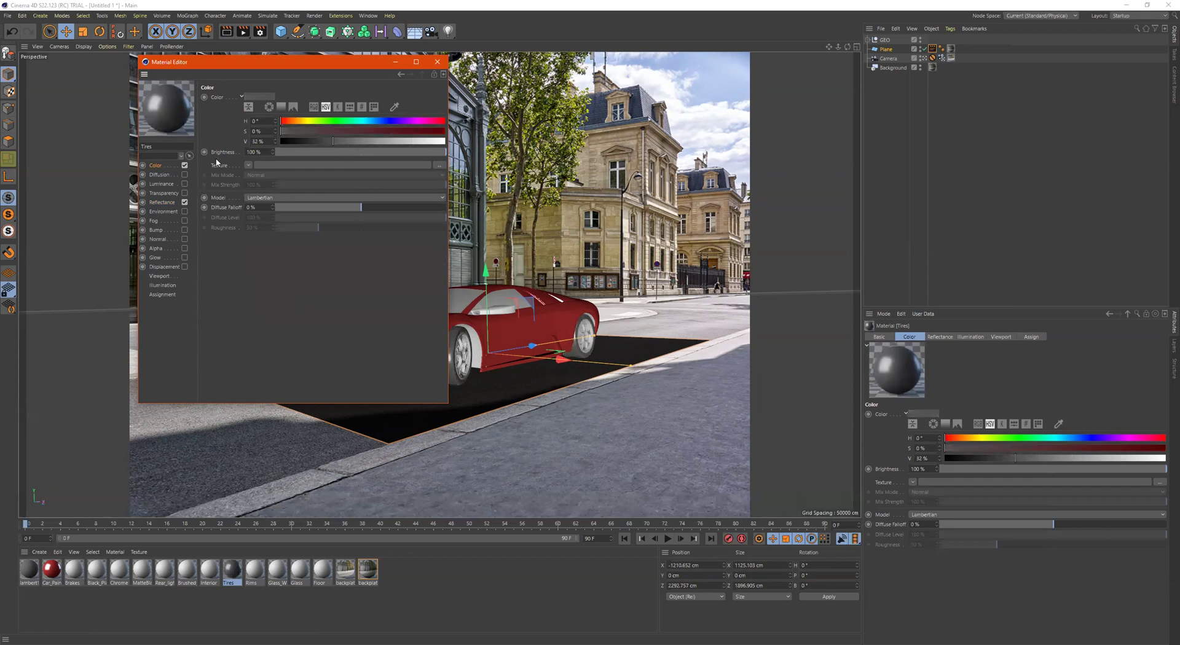
pyautogui.click(436, 63)
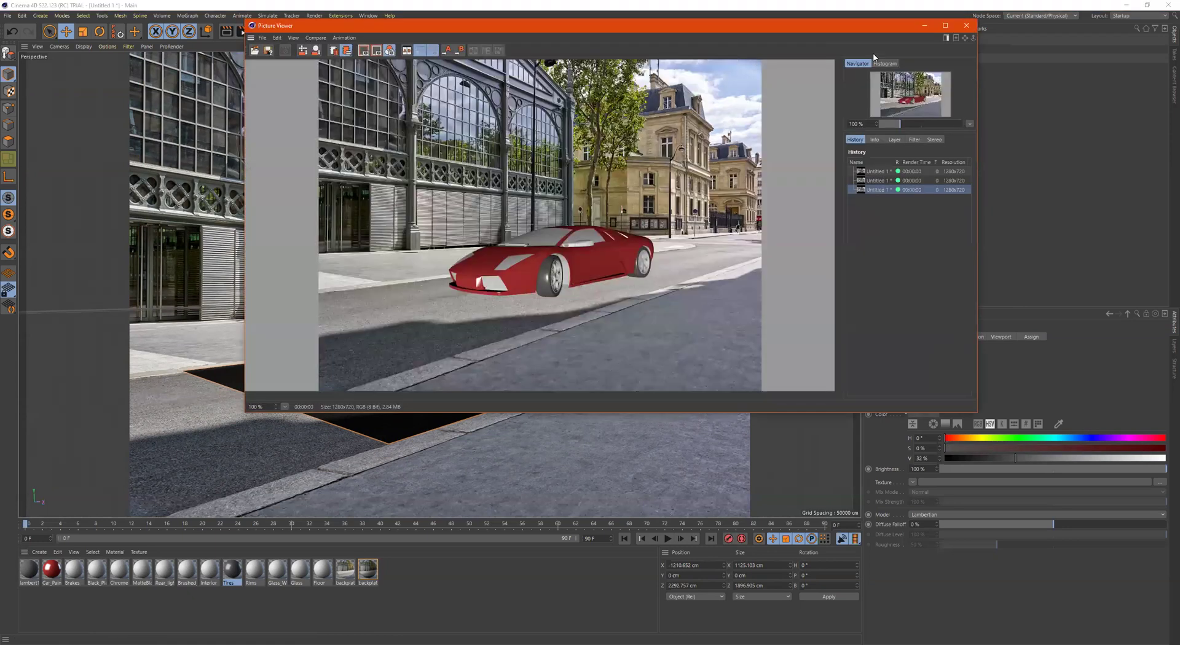
pyautogui.click(976, 22)
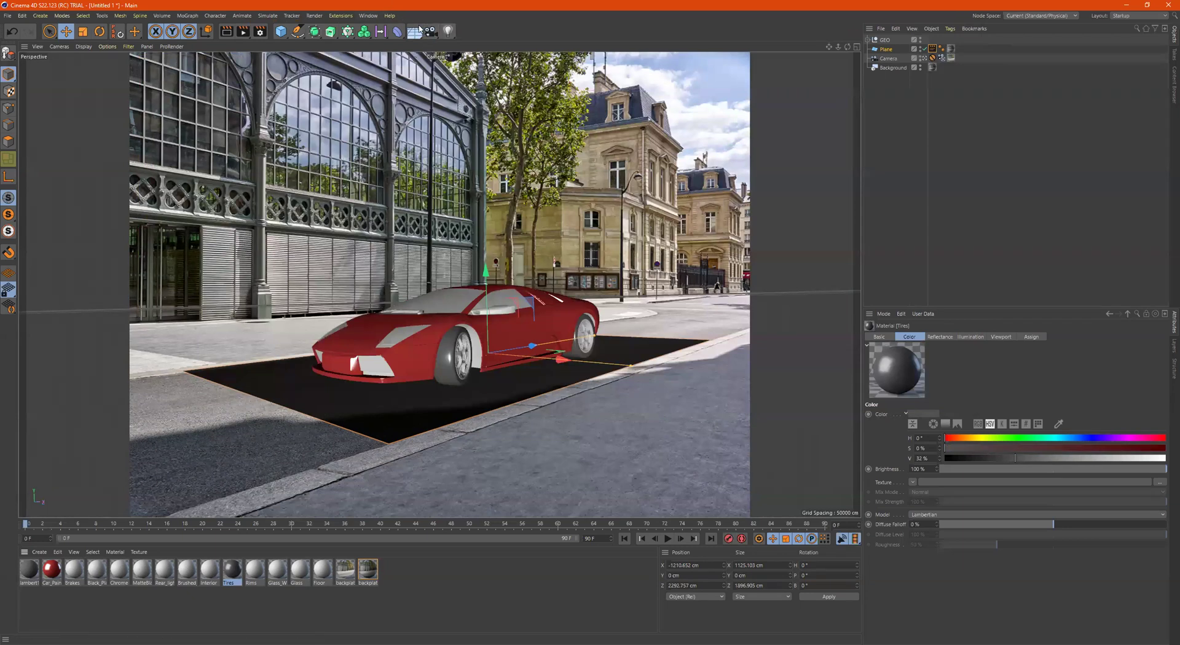
# - Add a Sky object to the scene
pyautogui.moveTo(420, 29); pyautogui.dragTo(459, 60)
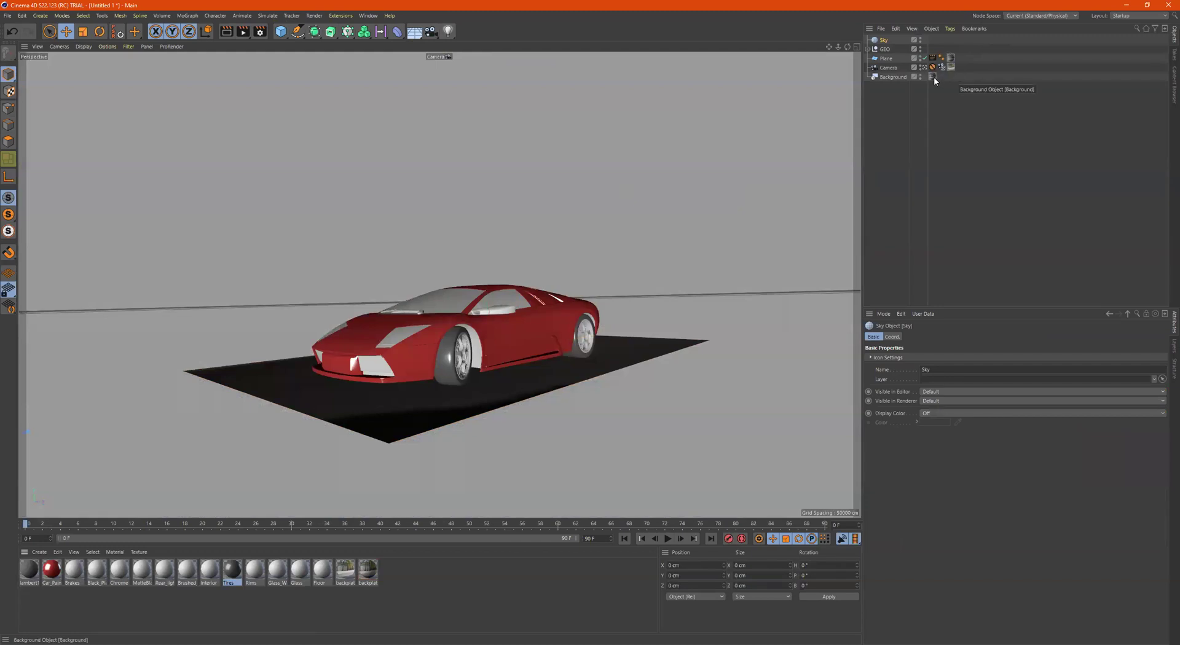
pyautogui.moveTo(934, 76); pyautogui.dragTo(351, 627)
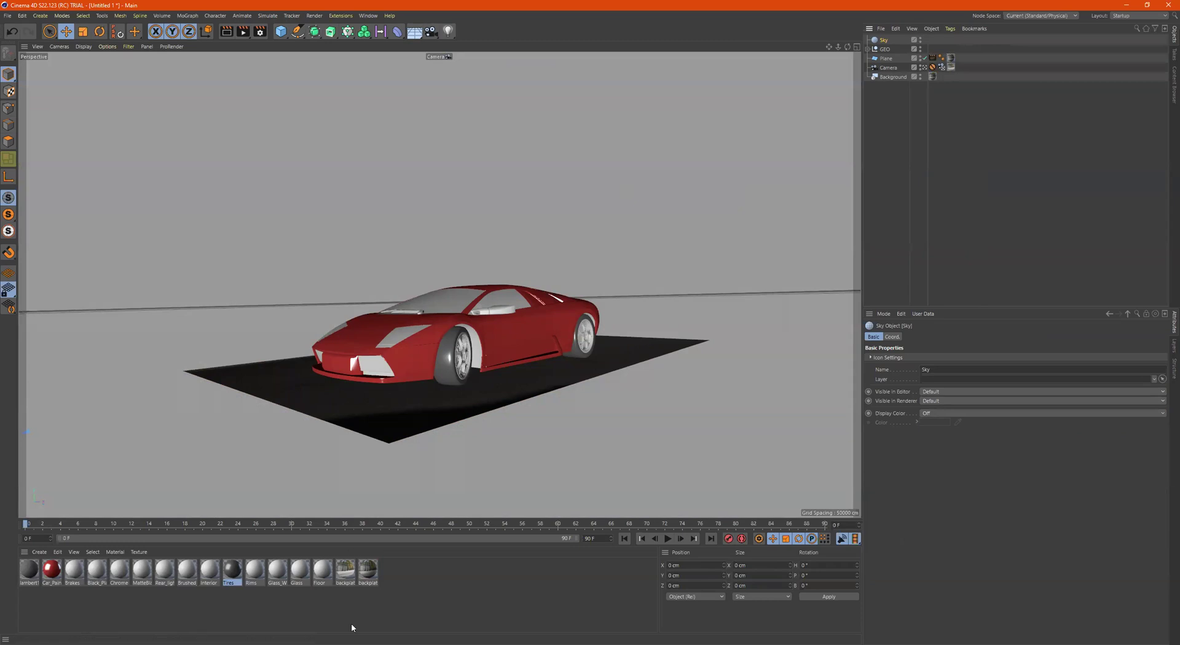
# - Duplicate the last backplateCity material and rename the copy HDRI
pyautogui.click(367, 578)
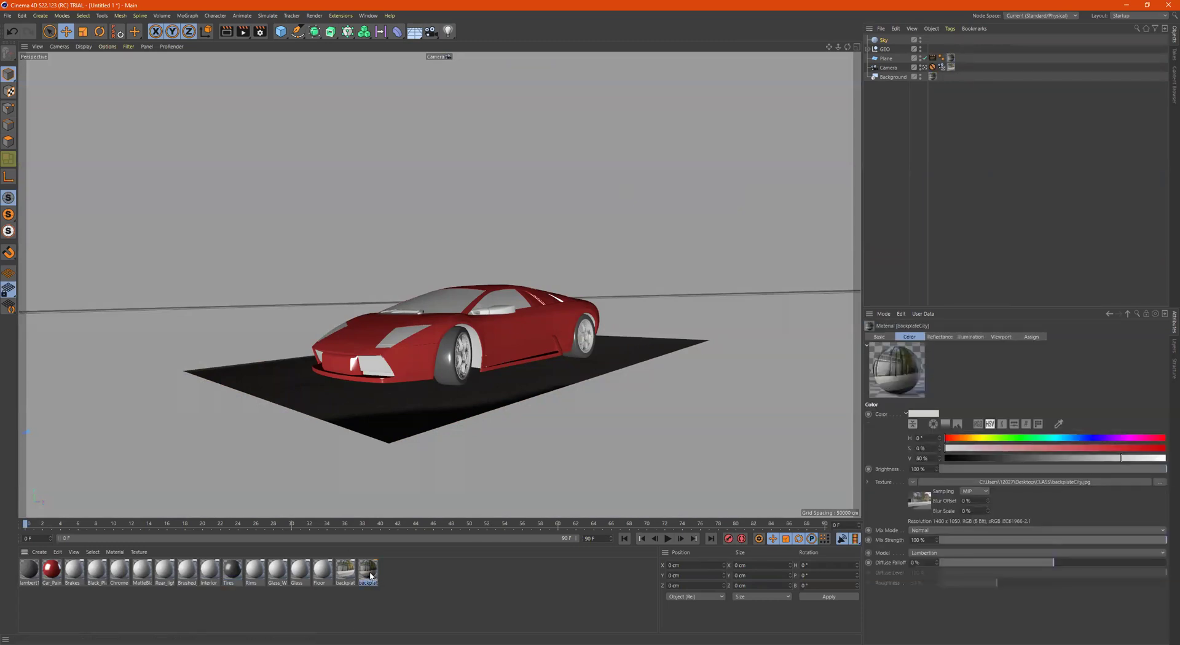
pyautogui.moveTo(368, 574); pyautogui.dragTo(391, 574)
pyautogui.doubleClick(394, 582)
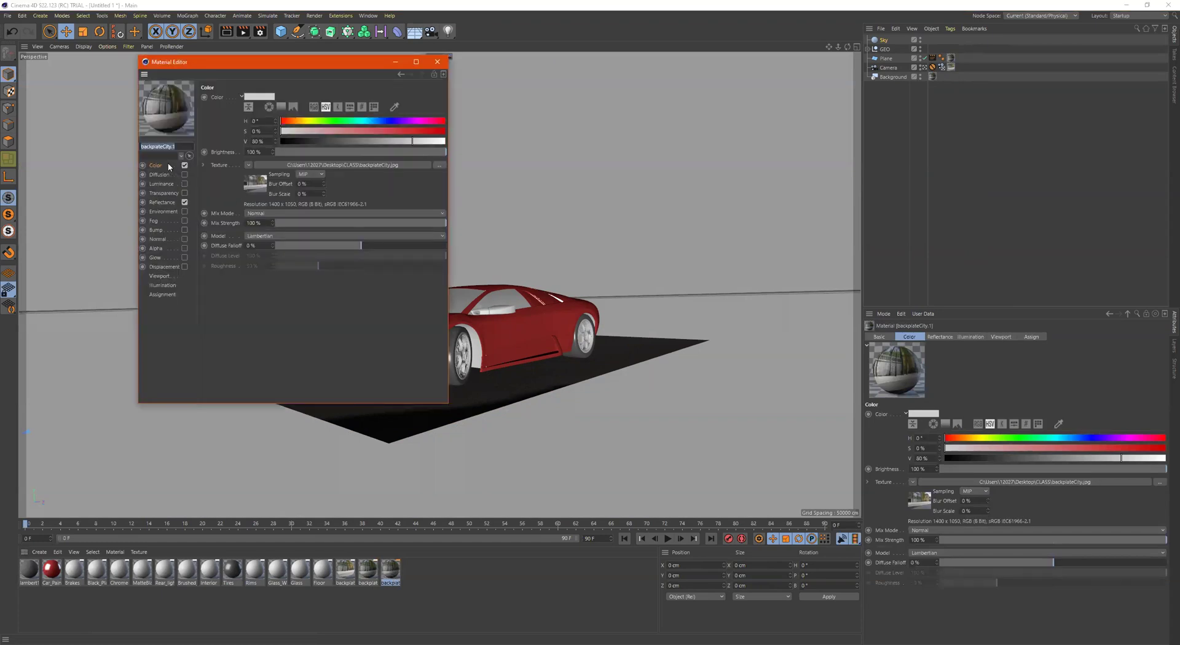
pyautogui.write('HDRI')
pyautogui.press('Return')
# - Copy the colour texture of the HDRI material, and turn off its Color and Reflectance channels
pyautogui.rightClick(237, 169)
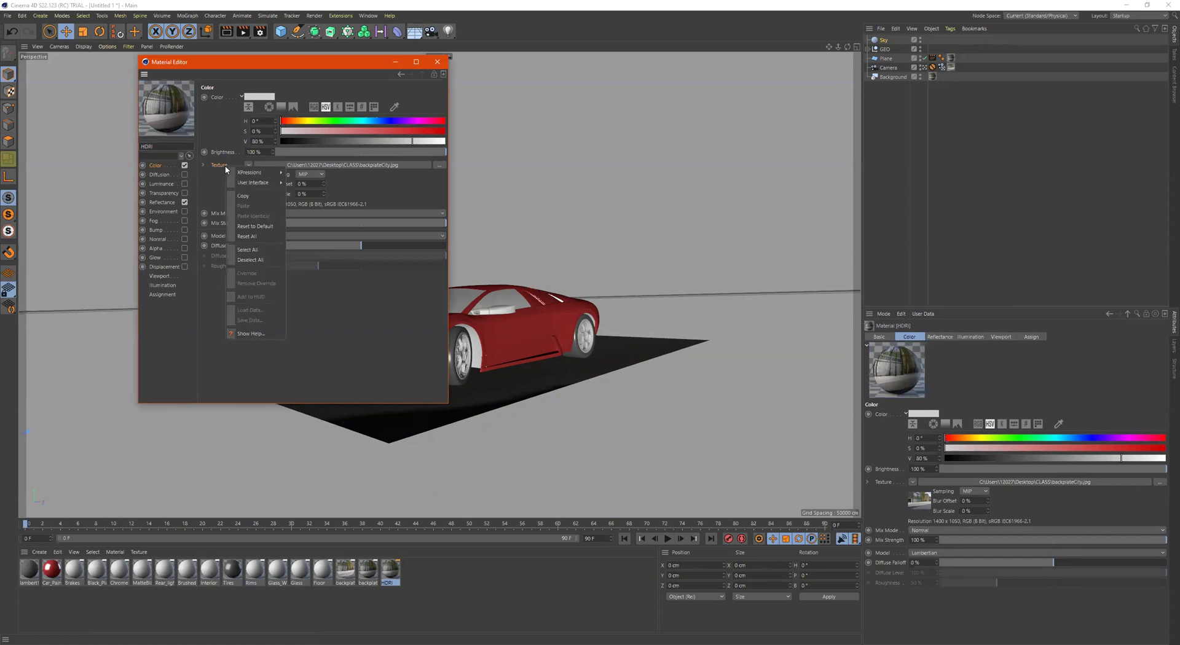
pyautogui.click(252, 196)
pyautogui.click(184, 166)
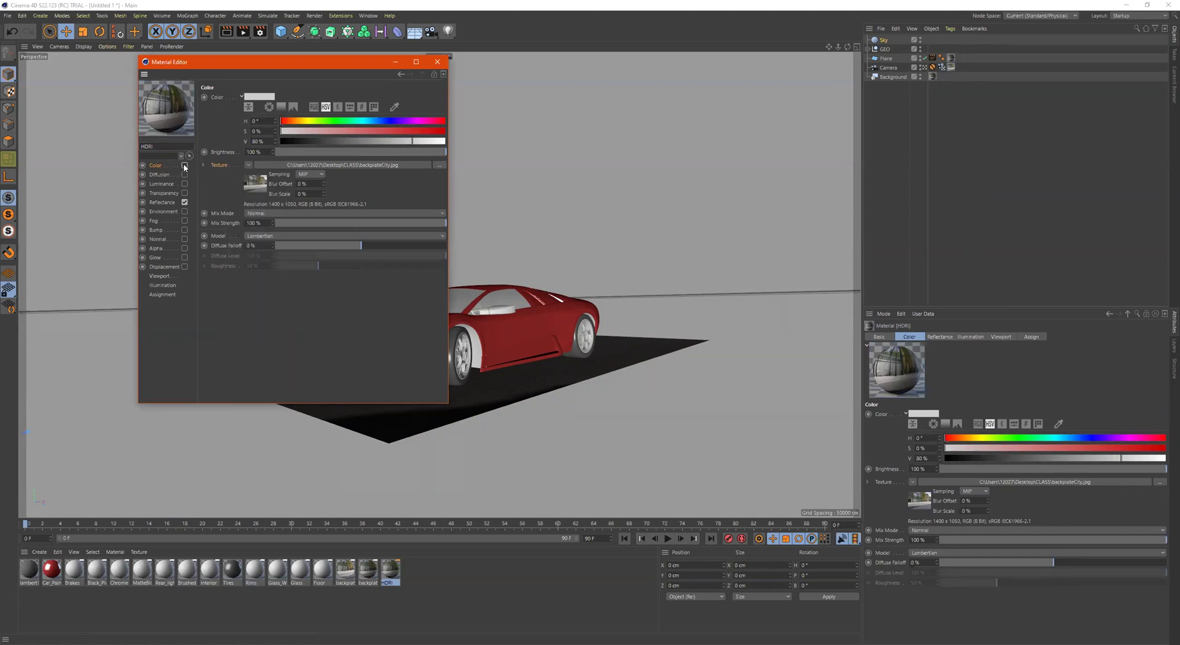
pyautogui.click(184, 202)
# - Enable the HDRI material's Luminance channel with the copied backplateCity.jpg texture, close it and apply the material to the Sky
pyautogui.click(162, 185)
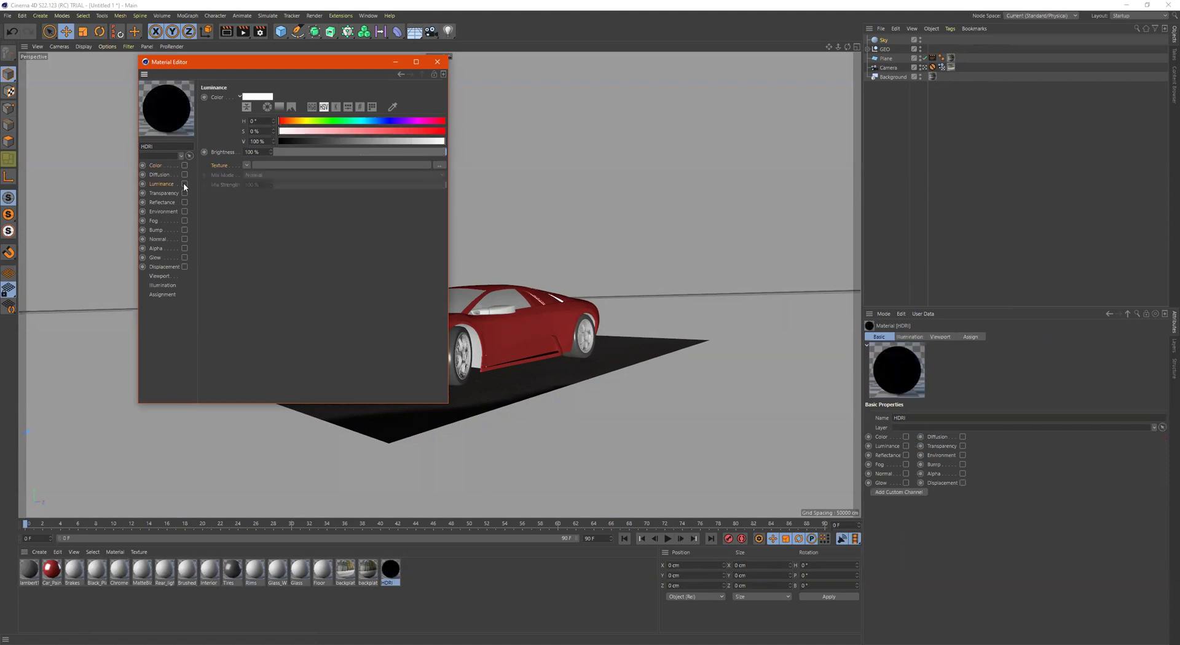
pyautogui.click(185, 183)
pyautogui.rightClick(224, 167)
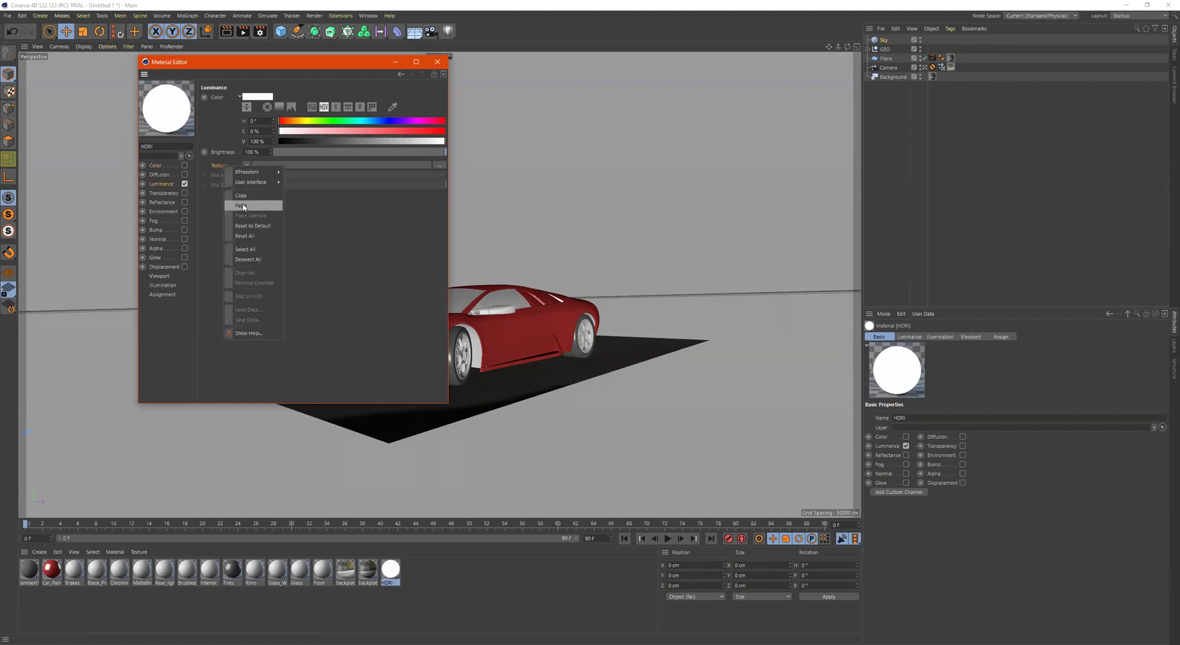
pyautogui.click(241, 206)
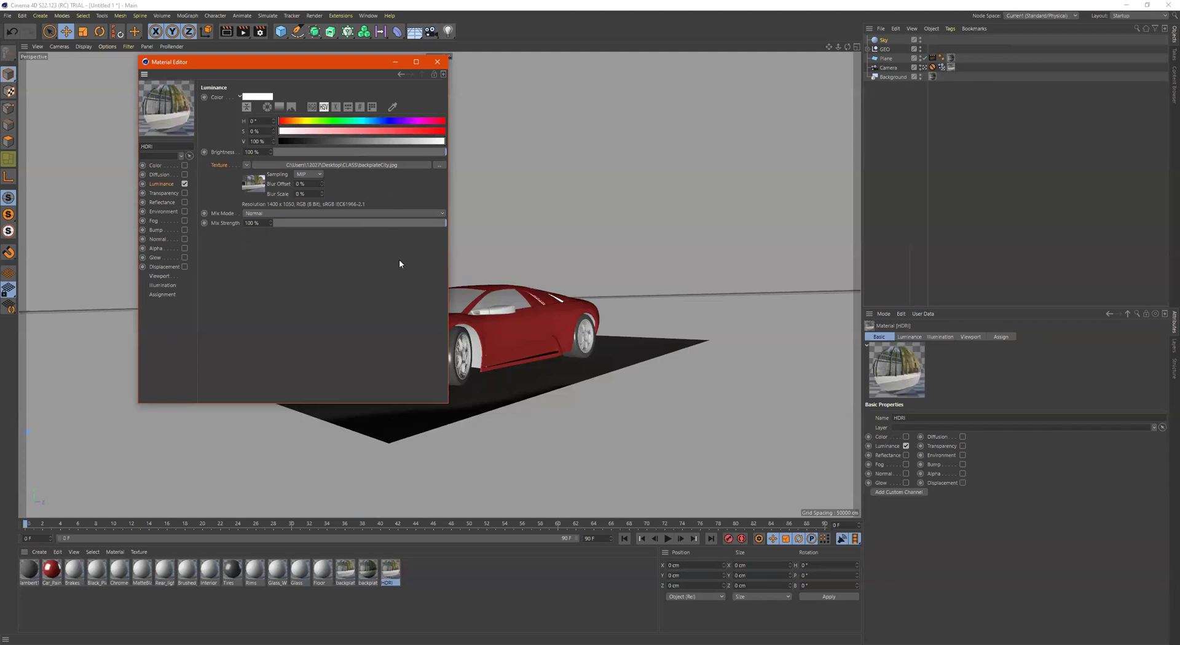
pyautogui.click(438, 62)
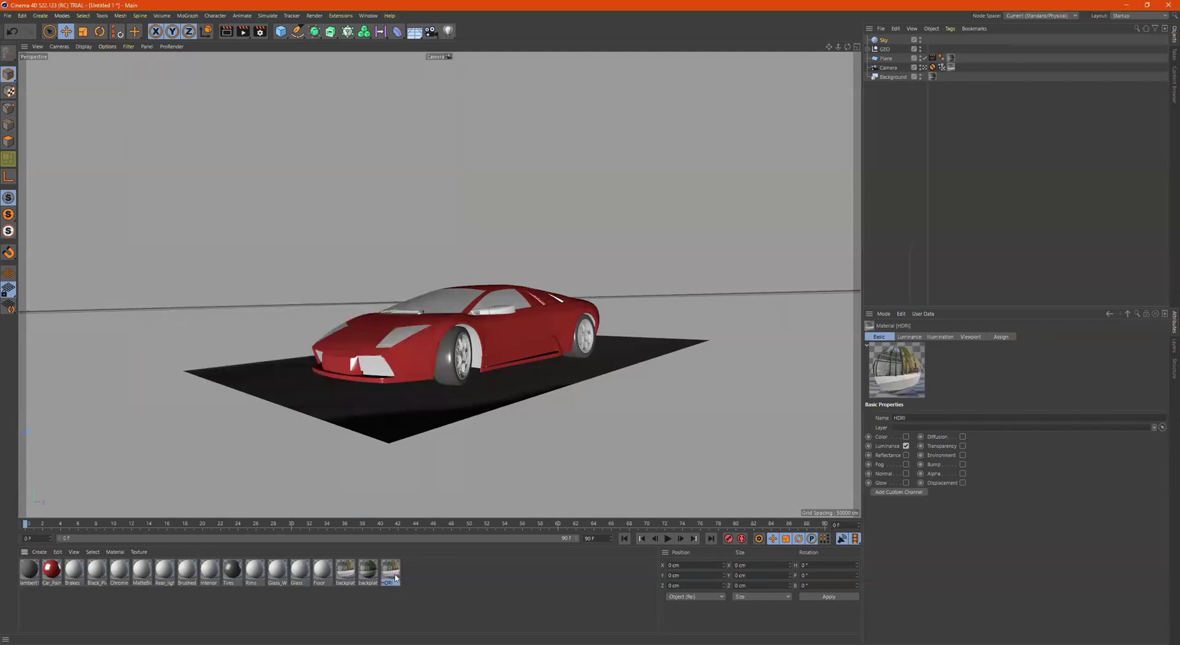
pyautogui.moveTo(886, 40); pyautogui.dragTo(886, 40)
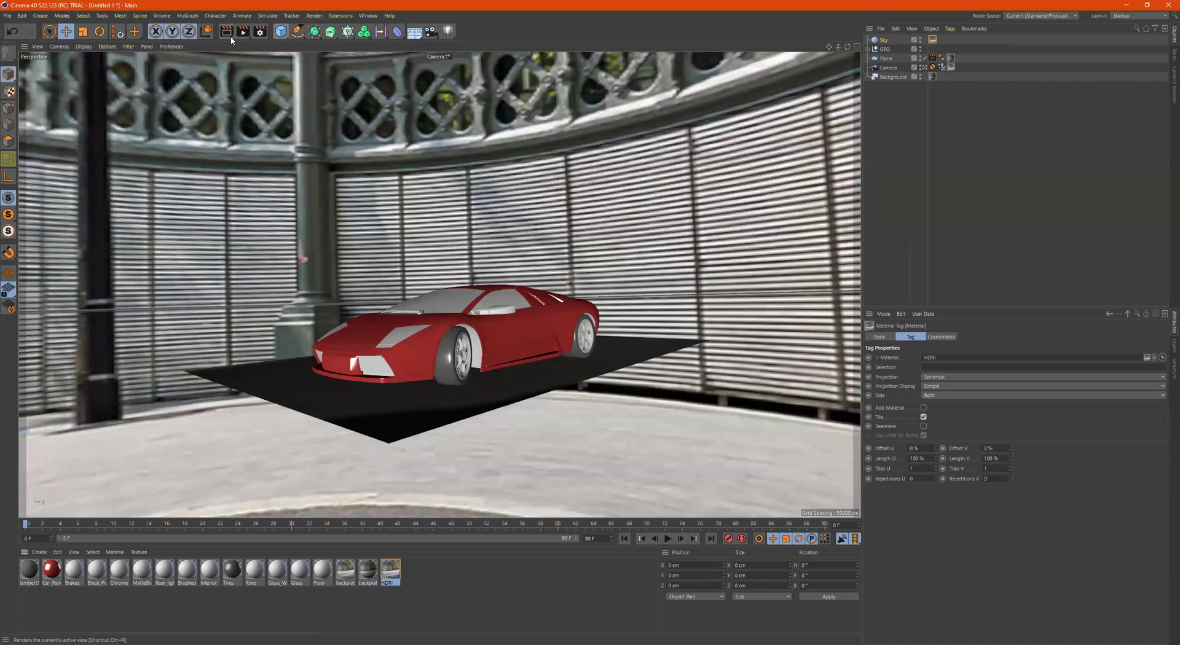
# - Add a Compositing tag to the Sky with Seen by Camera turned off, and test-render the view to the Picture Viewer
pyautogui.rightClick(888, 43)
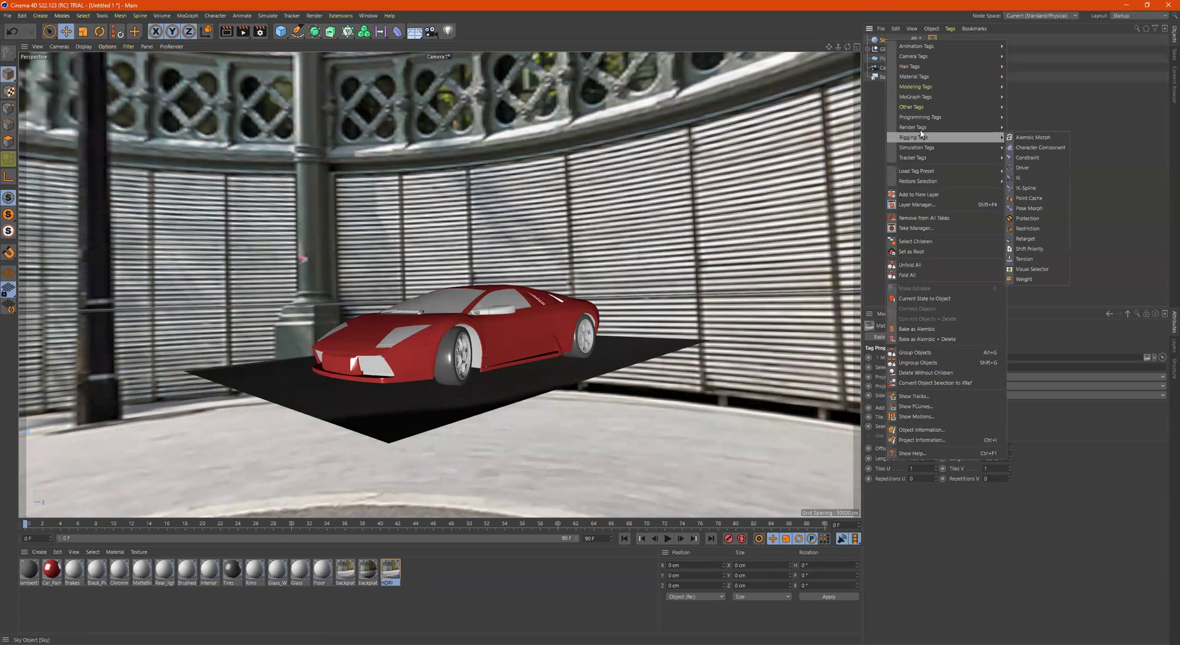
pyautogui.moveTo(941, 139)
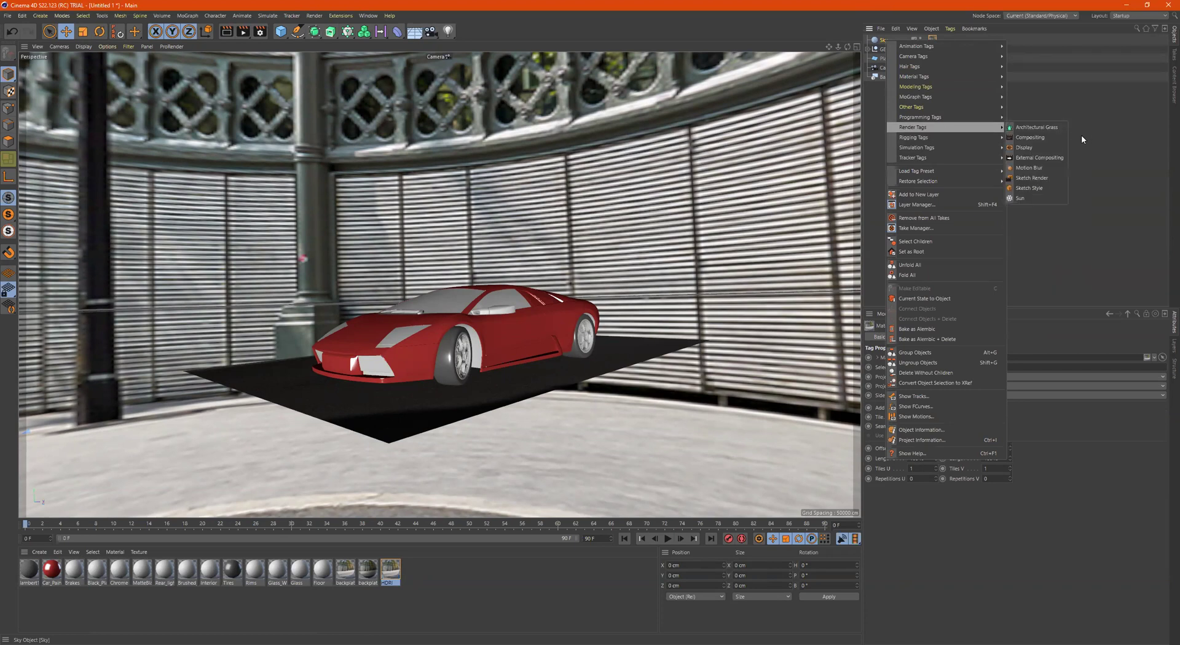
pyautogui.click(1045, 138)
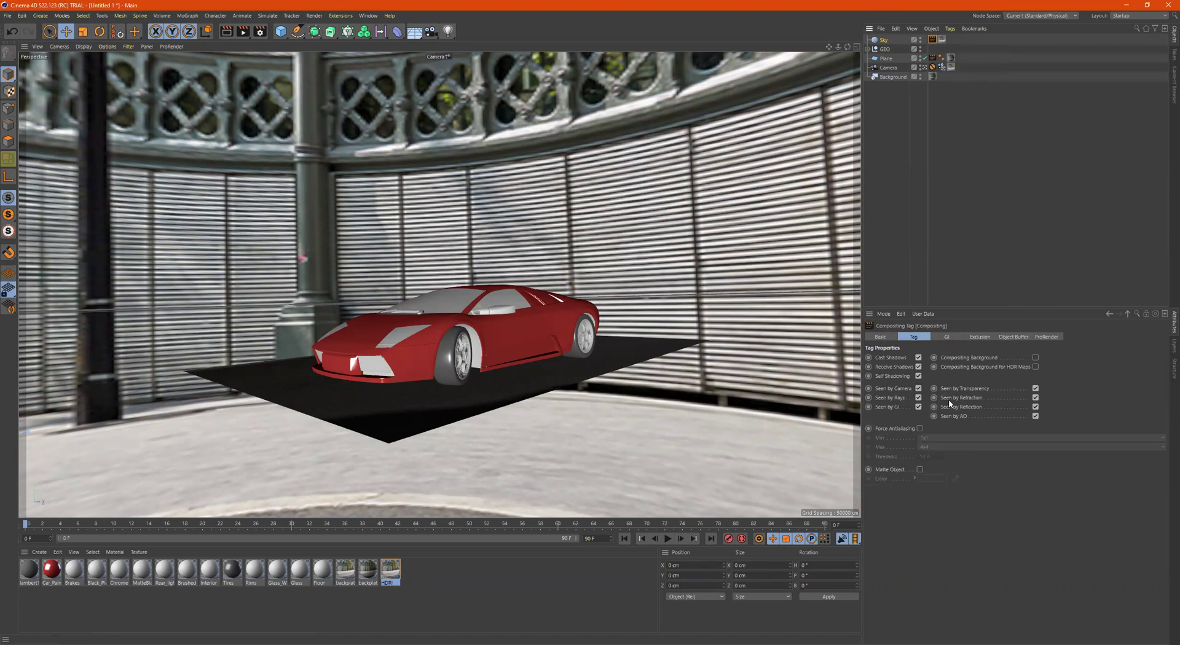
pyautogui.click(918, 388)
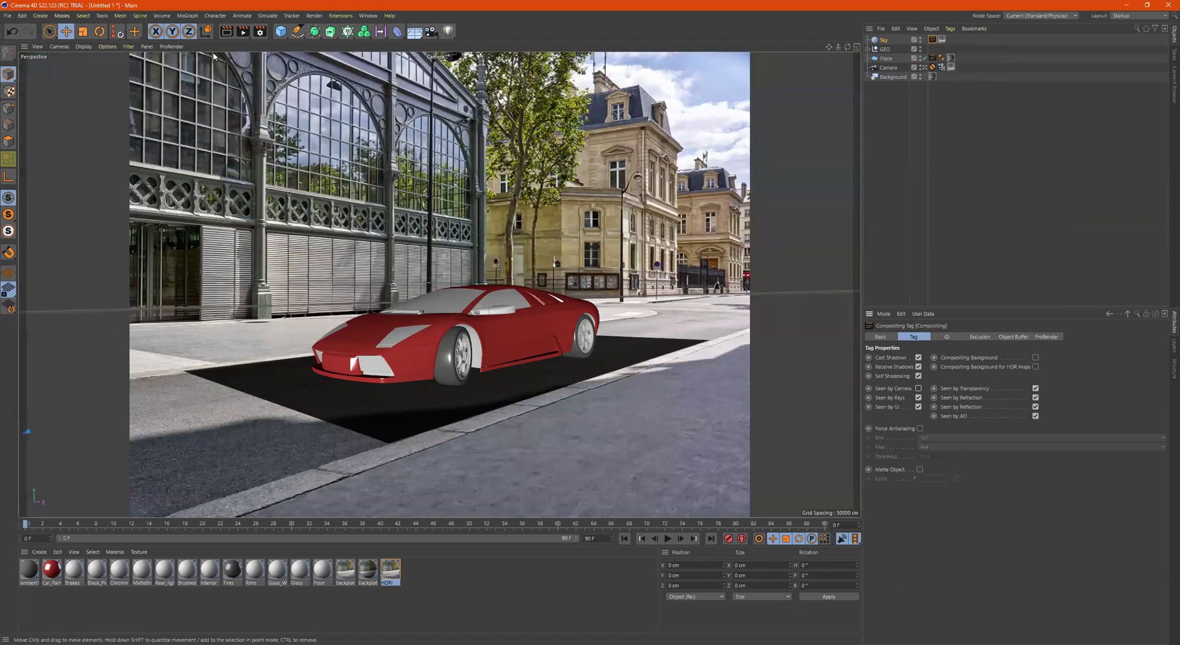
pyautogui.click(242, 31)
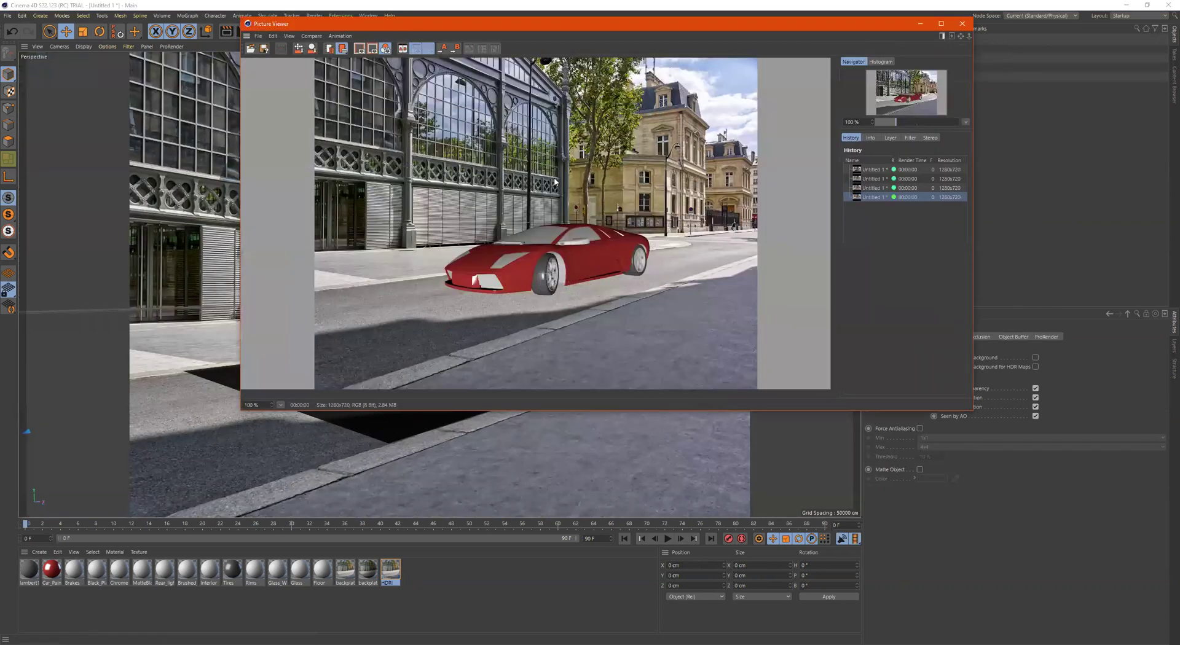
pyautogui.click(962, 23)
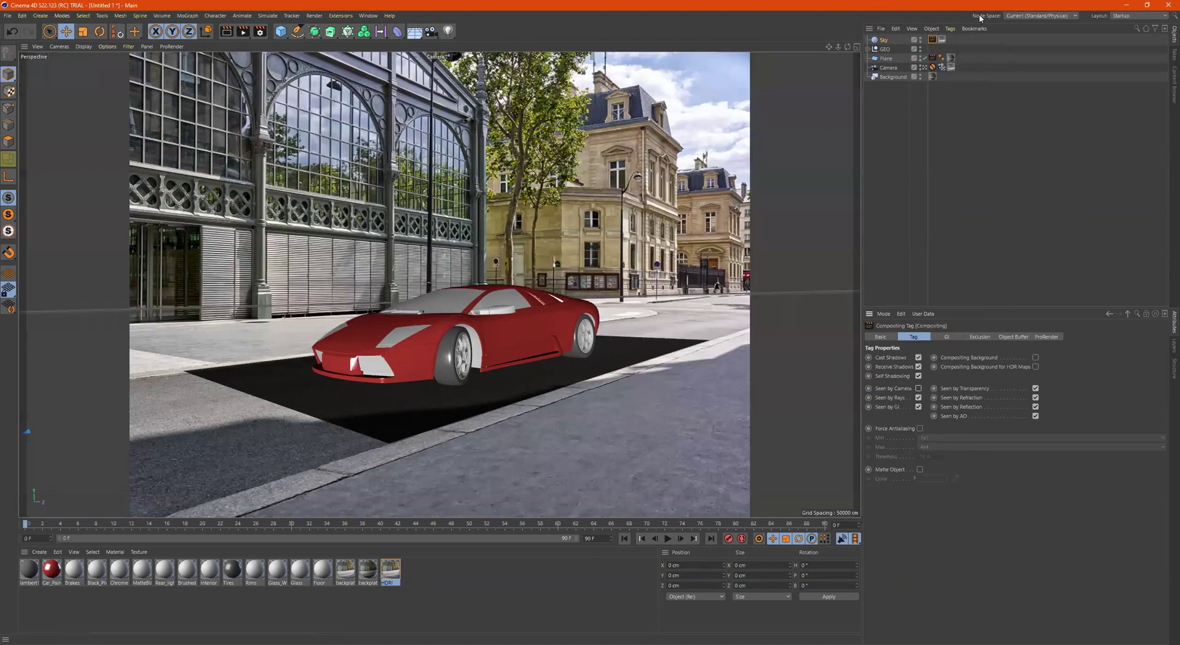
# - Hide the Background in the editor outside the scene camera view, and add an Area light to the scene
pyautogui.click(884, 40)
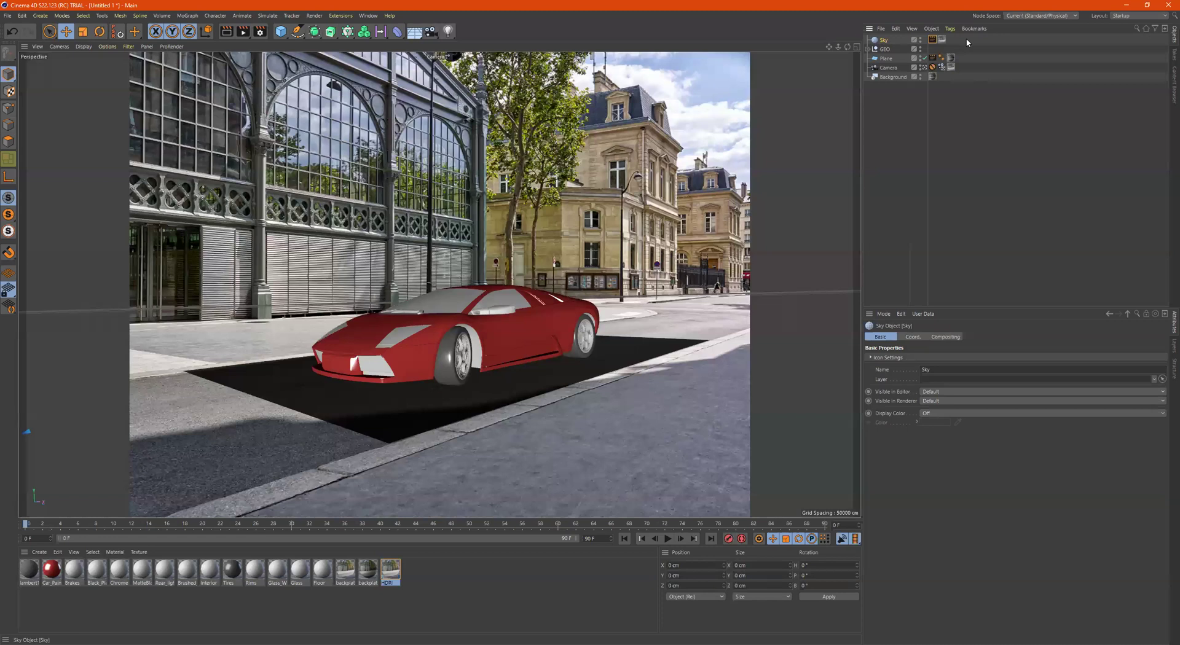
pyautogui.keyDown('alt'); pyautogui.moveTo(578, 246); pyautogui.dragTo(822, 173); pyautogui.keyUp('alt')
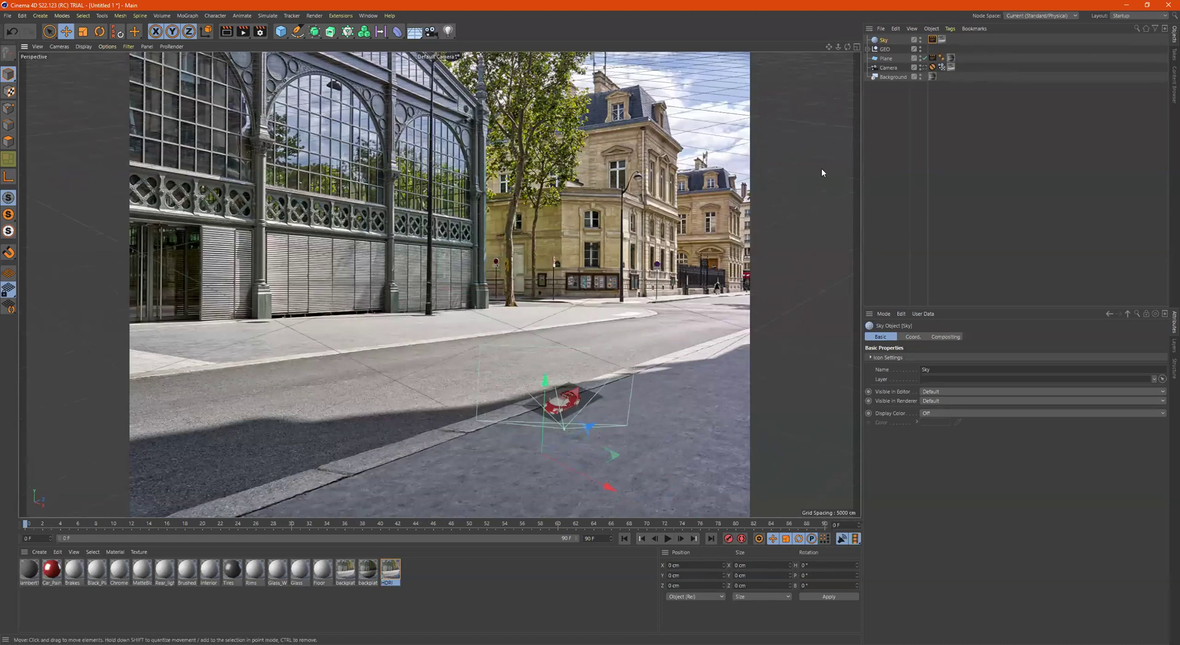
pyautogui.click(920, 75)
pyautogui.keyDown('alt'); pyautogui.moveTo(666, 238); pyautogui.dragTo(473, 215); pyautogui.keyUp('alt')
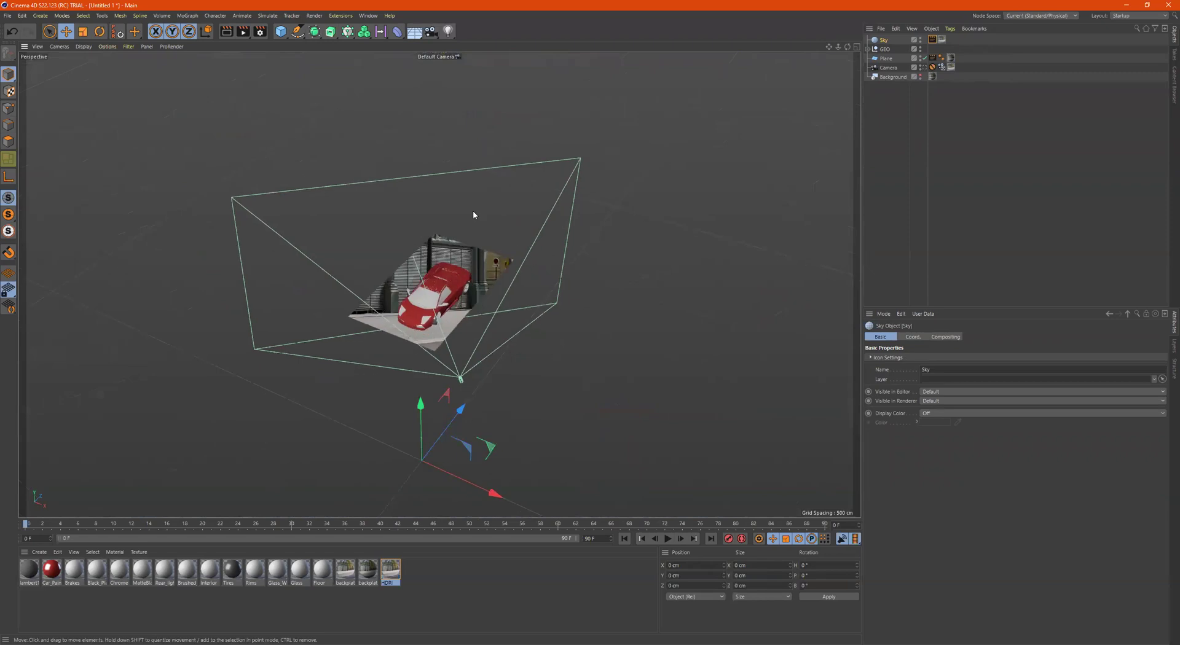
pyautogui.click(448, 31)
pyautogui.click(553, 94)
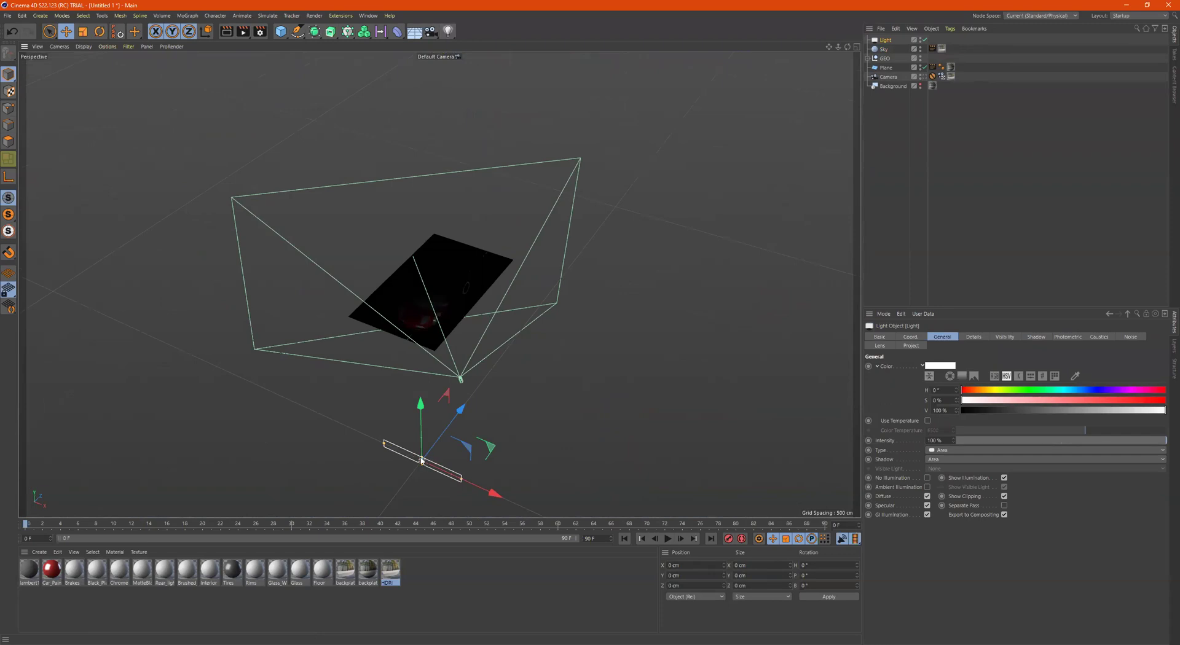
# - Move, tilt and raise the area light above and beside the car so it aims down at it, and enlarge its area
pyautogui.moveTo(421, 423); pyautogui.dragTo(580, 415)
pyautogui.press('r')
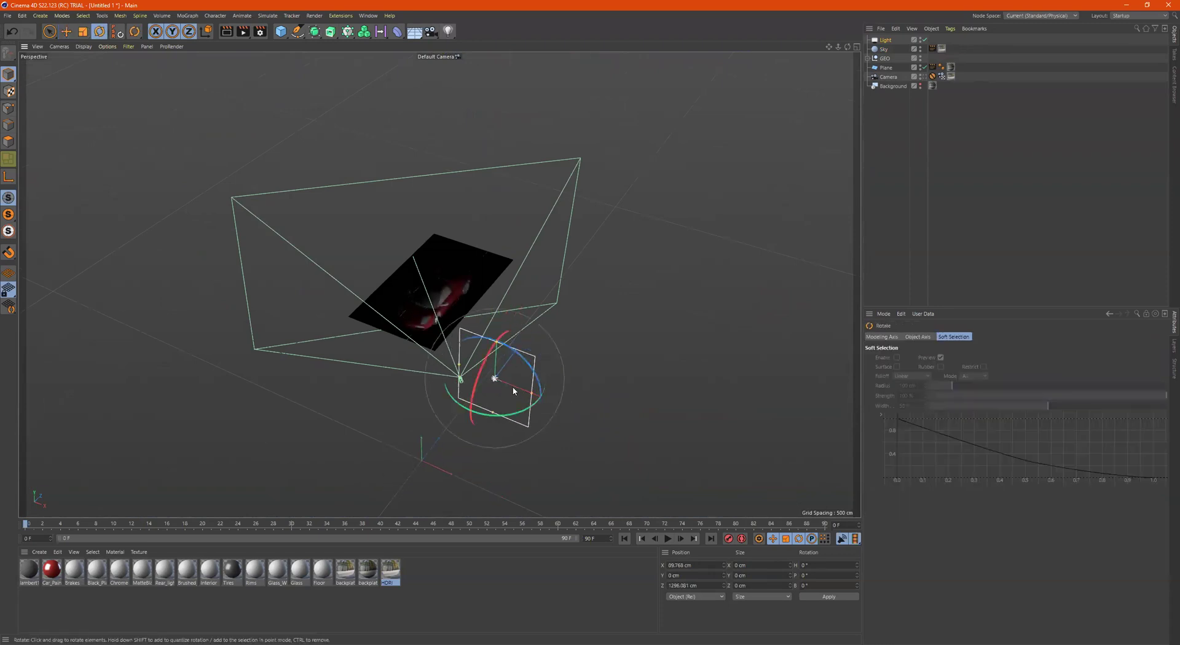
pyautogui.moveTo(508, 414); pyautogui.dragTo(538, 366)
pyautogui.press('e')
pyautogui.moveTo(474, 297); pyautogui.dragTo(455, 209)
pyautogui.moveTo(520, 262); pyautogui.dragTo(474, 301)
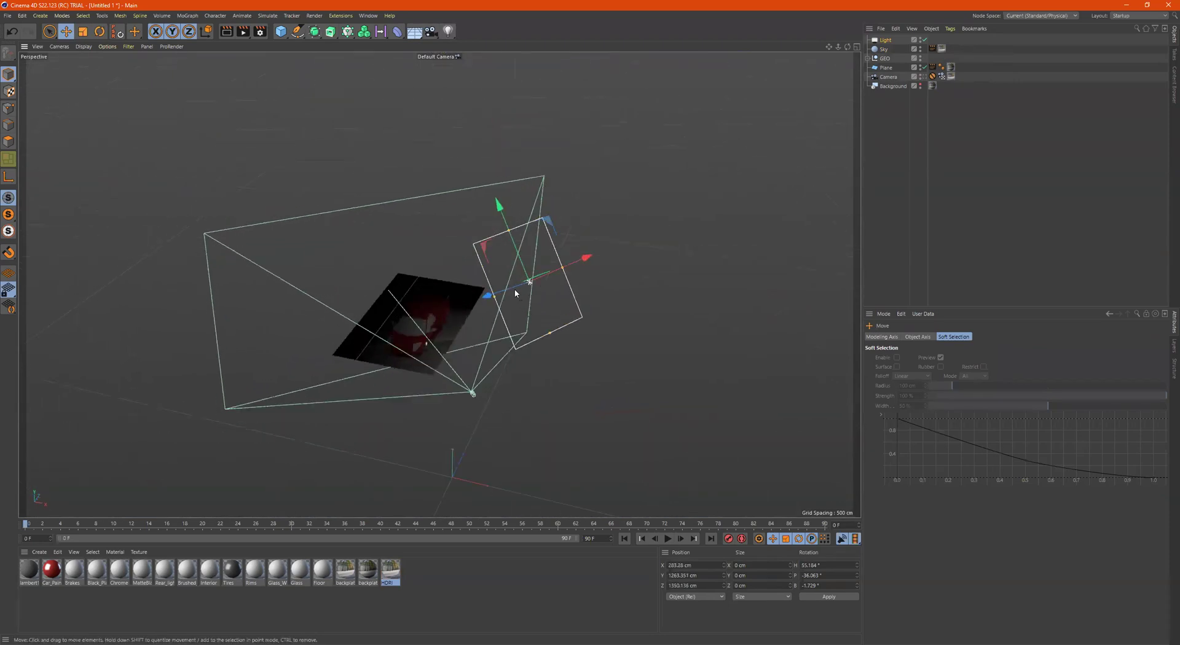
pyautogui.moveTo(509, 230); pyautogui.dragTo(502, 215)
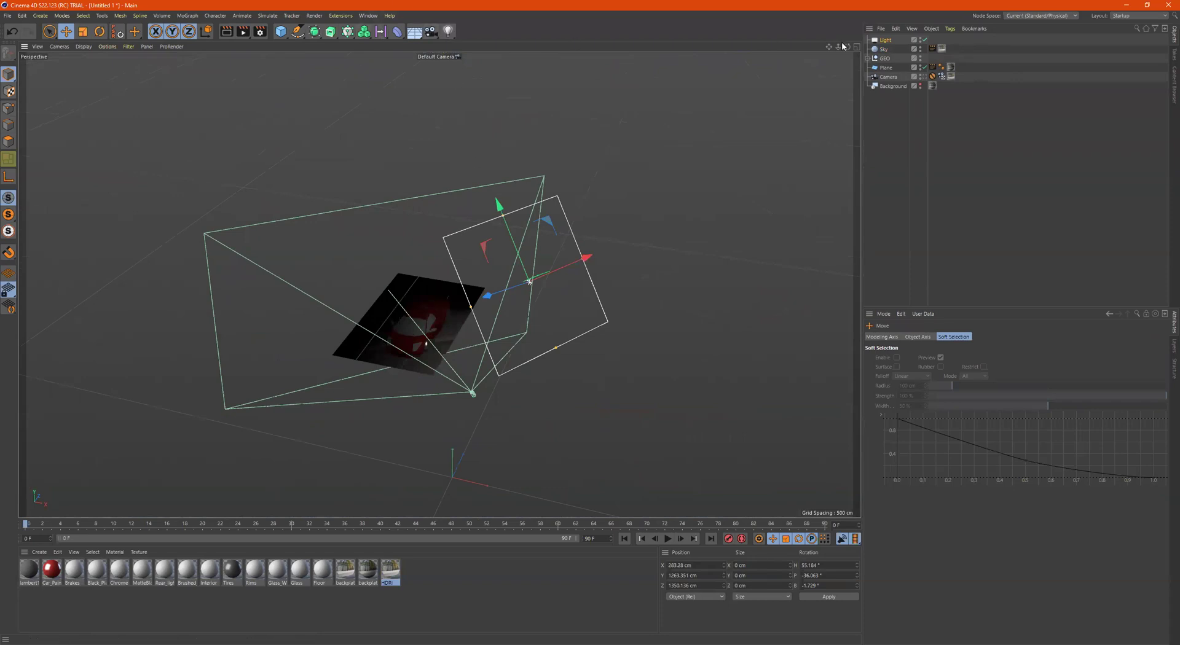
# - Return to the scene Camera view, show the Background again, and test-render to the Picture Viewer
pyautogui.click(926, 78)
pyautogui.click(926, 77)
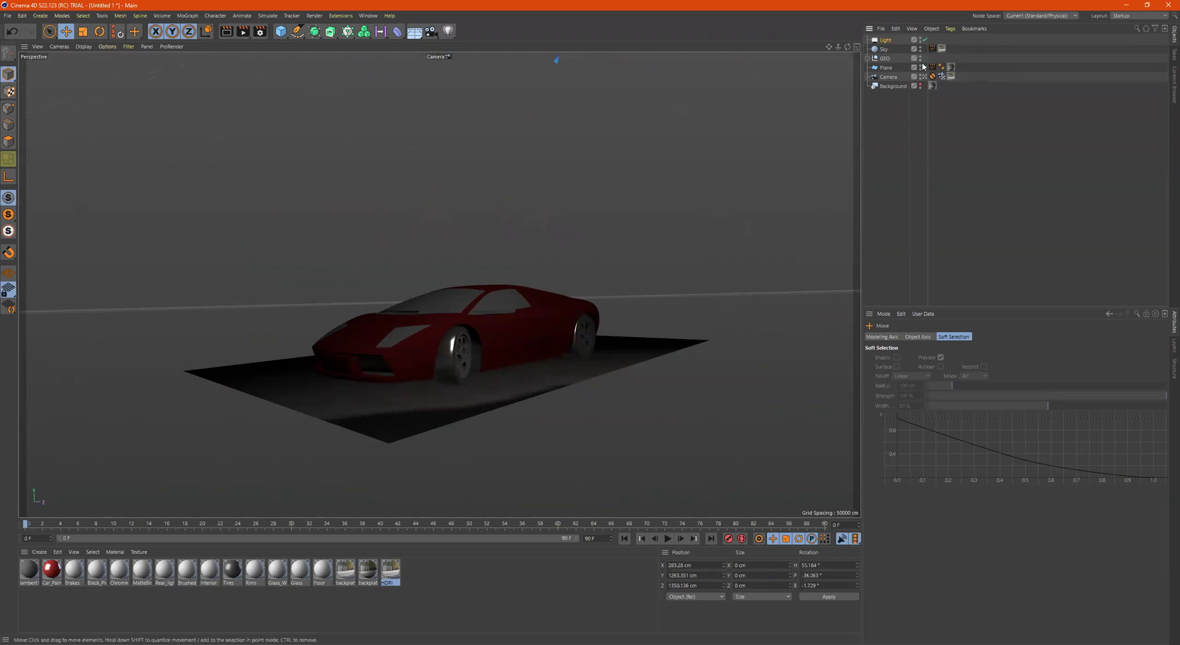
pyautogui.click(920, 85)
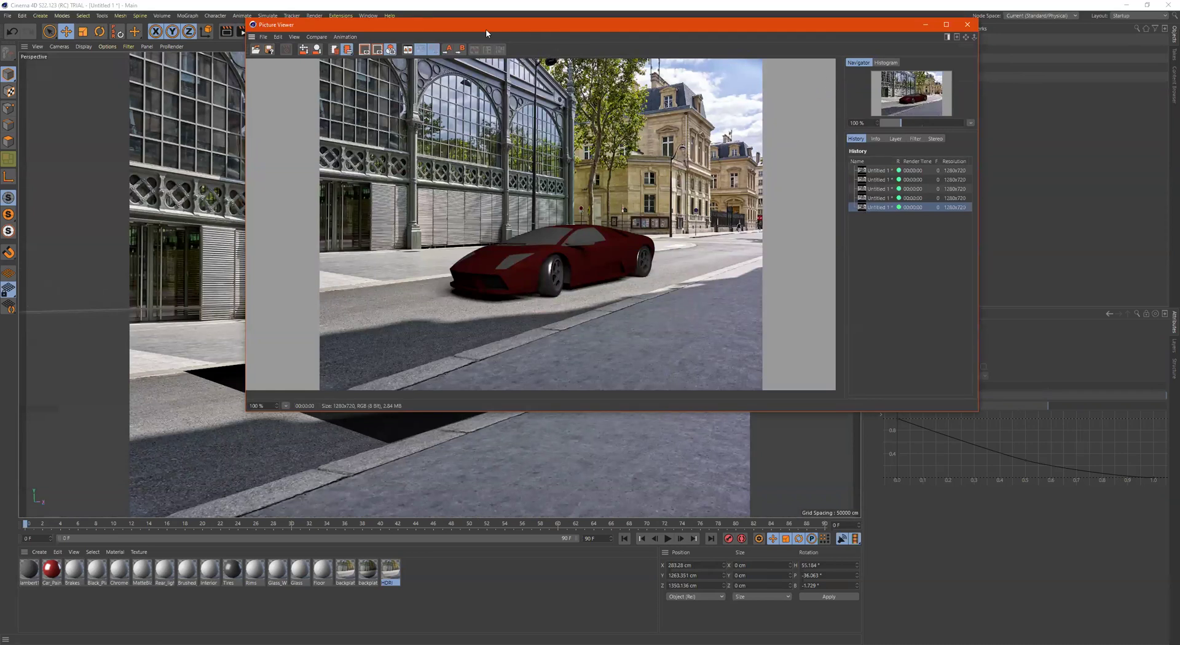
pyautogui.moveTo(485, 29); pyautogui.dragTo(439, 67)
# - Switch the renderer to Physical, add the Ambient Occlusion and Global Illumination effects, and test-render the view
pyautogui.click(261, 31)
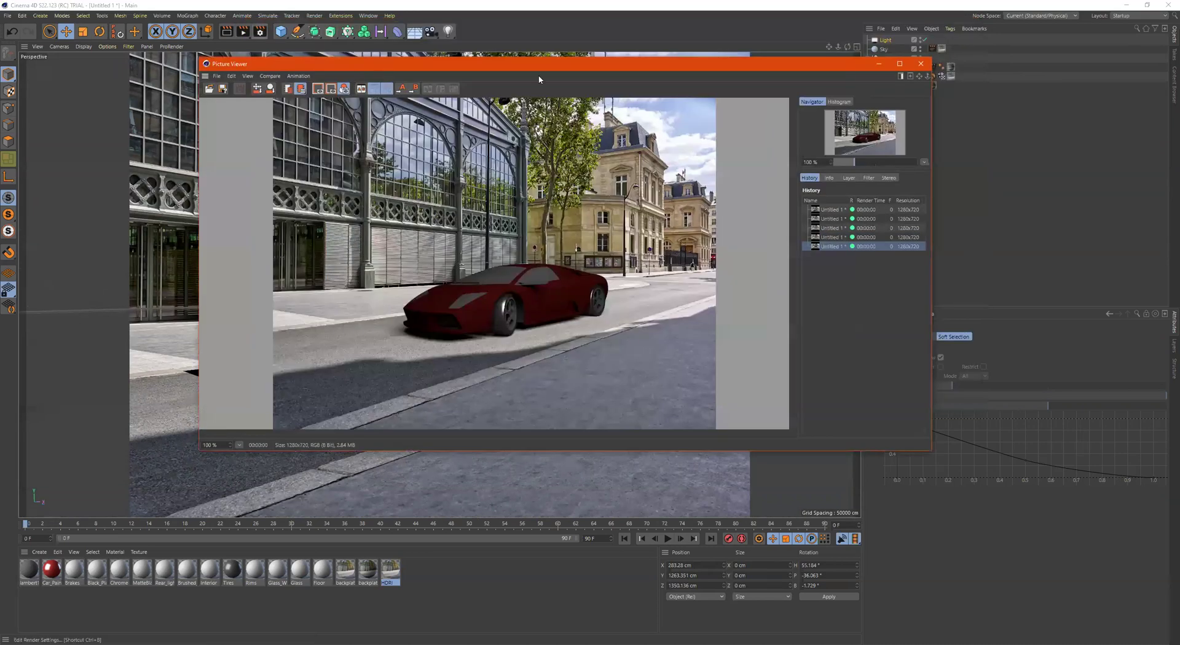
pyautogui.click(318, 44)
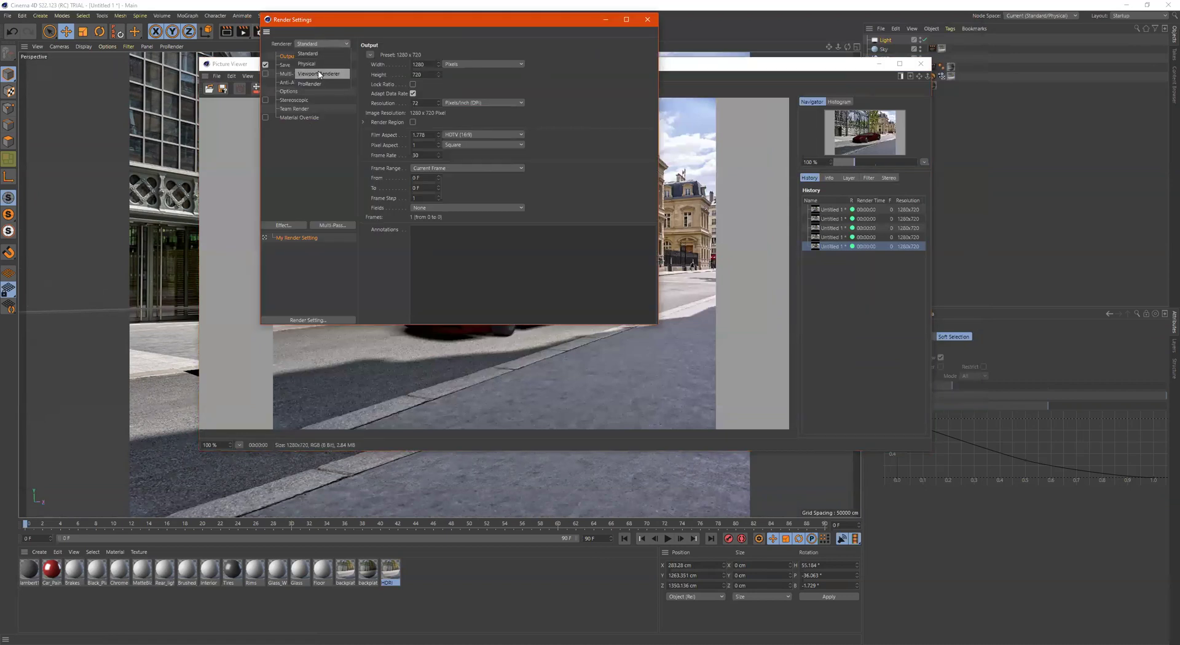
pyautogui.click(317, 53)
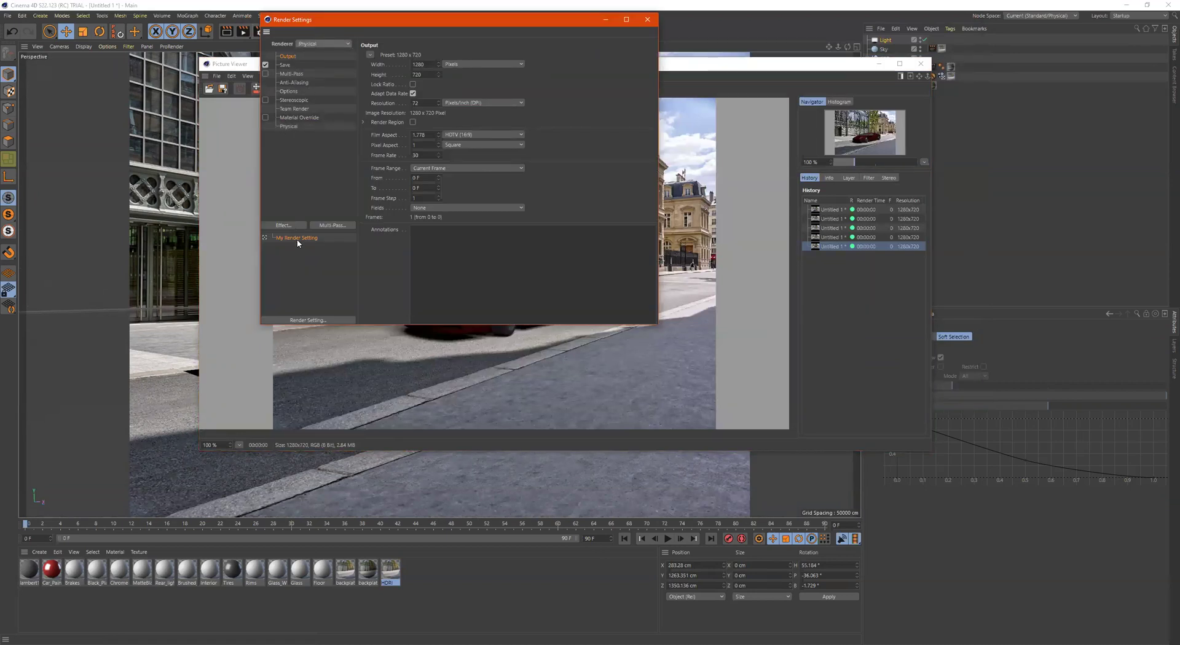
pyautogui.click(283, 225)
pyautogui.click(331, 295)
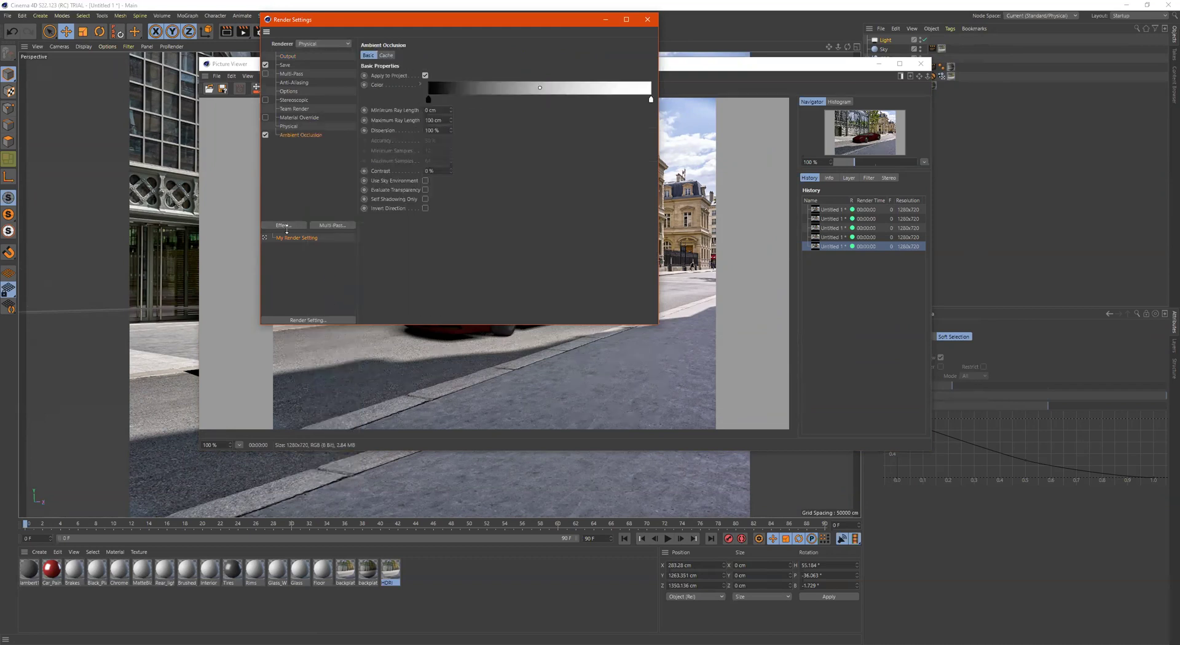
pyautogui.click(285, 226)
pyautogui.click(331, 342)
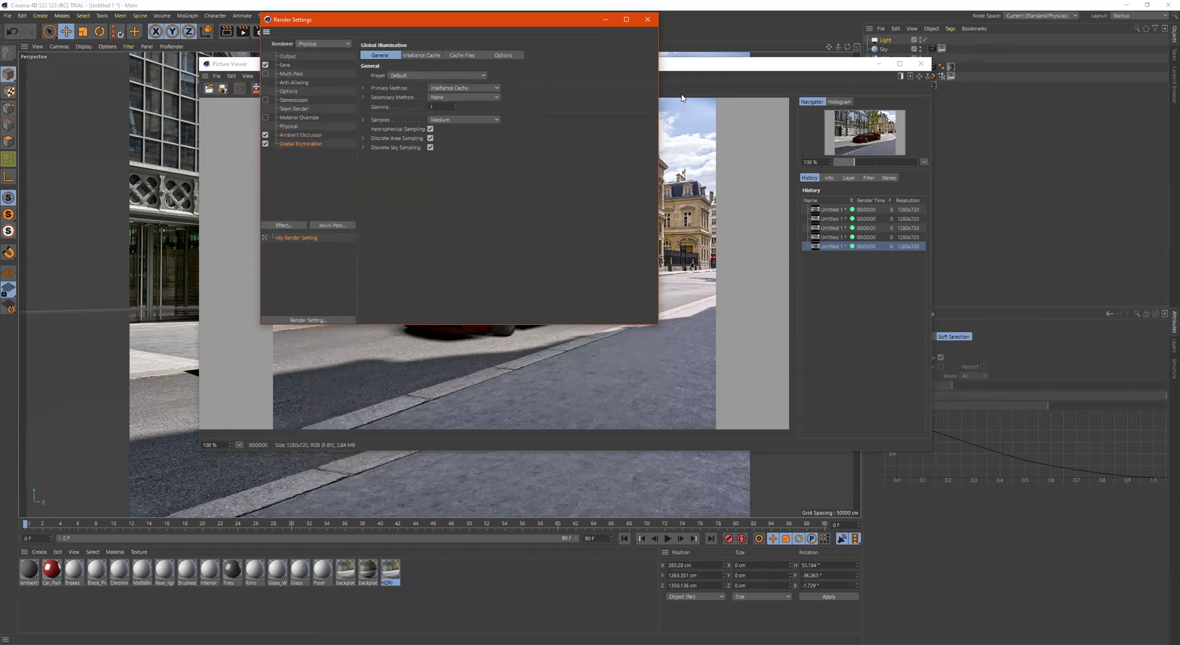
pyautogui.click(648, 20)
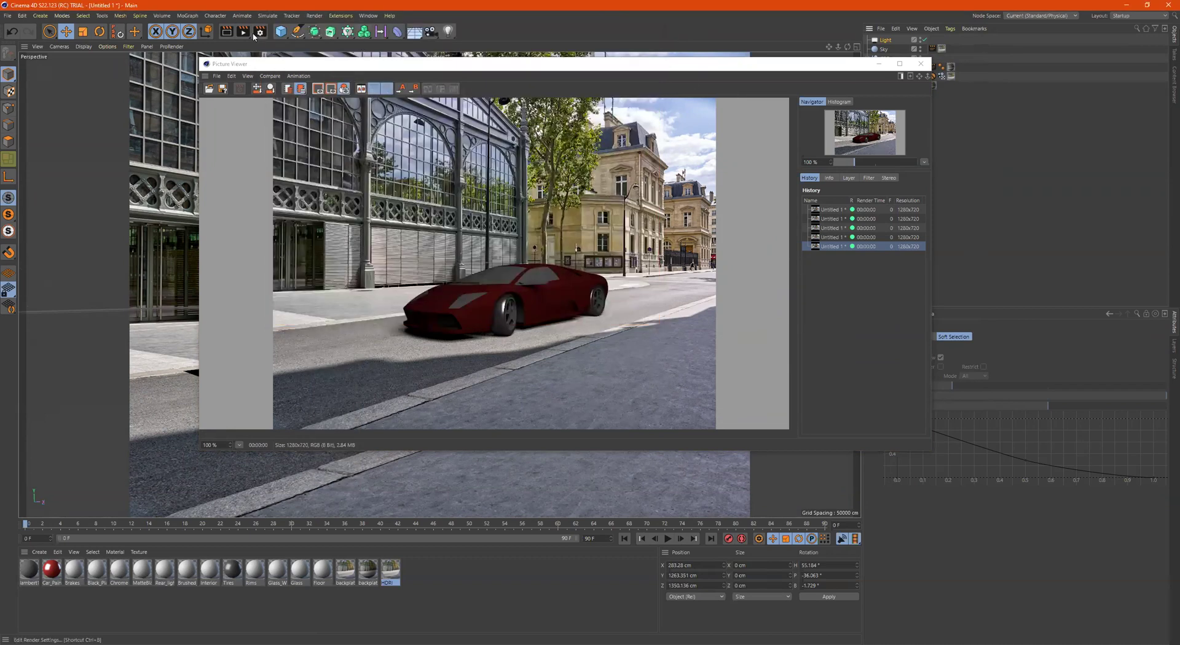
pyautogui.hotkey('shift', 'r')
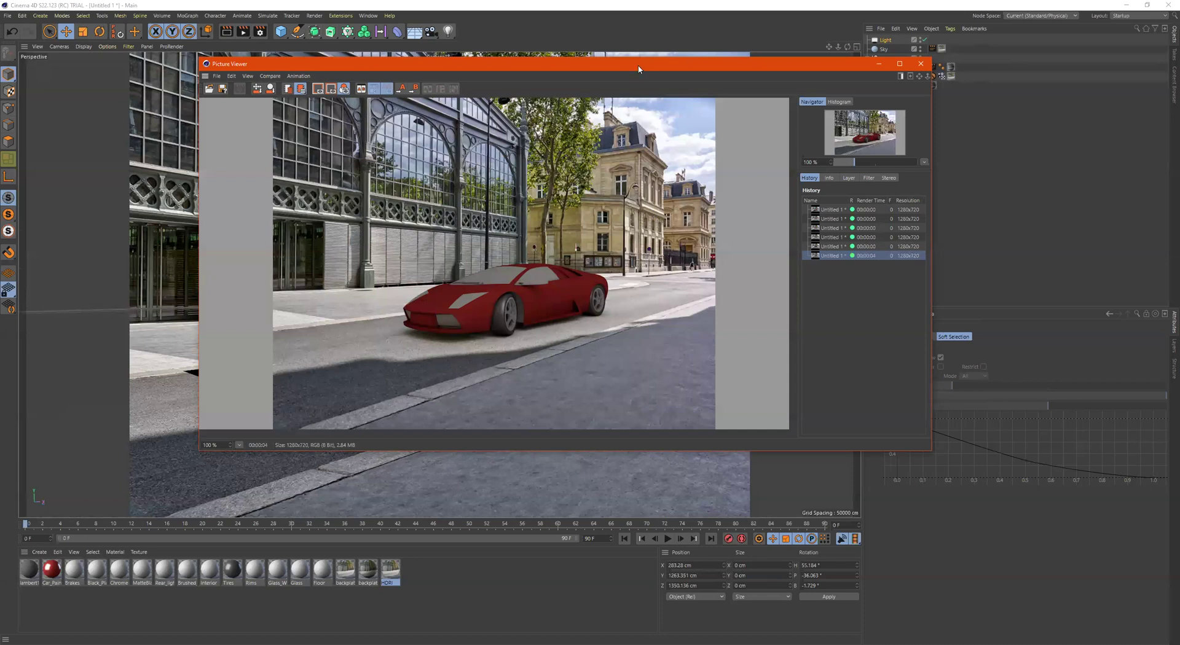
pyautogui.moveTo(638, 69); pyautogui.dragTo(539, 97)
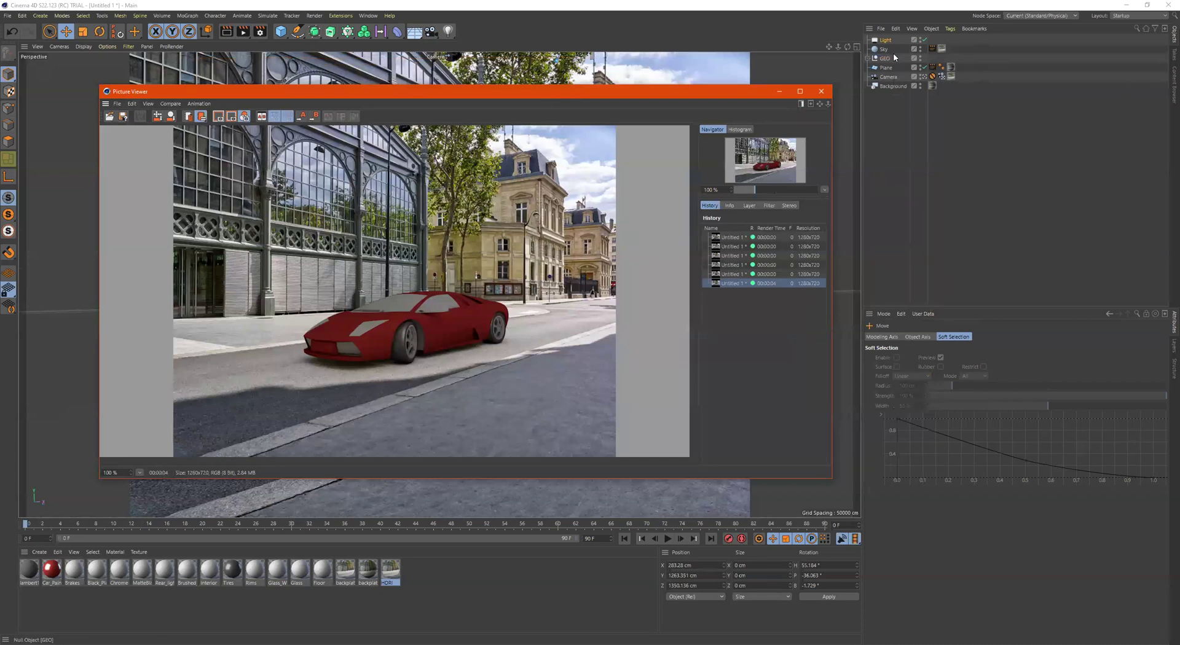
# - Set the area light's intensity to 200 % and render the view again to the Picture Viewer
pyautogui.click(928, 388)
pyautogui.click(937, 441)
pyautogui.write('200')
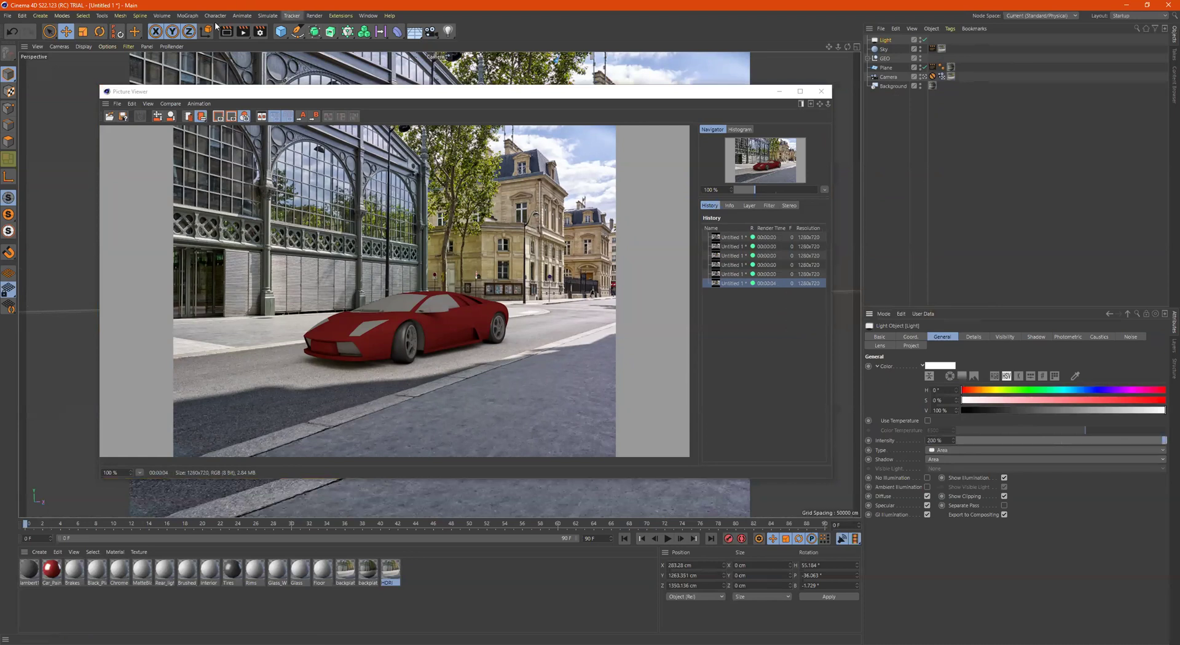
pyautogui.click(244, 32)
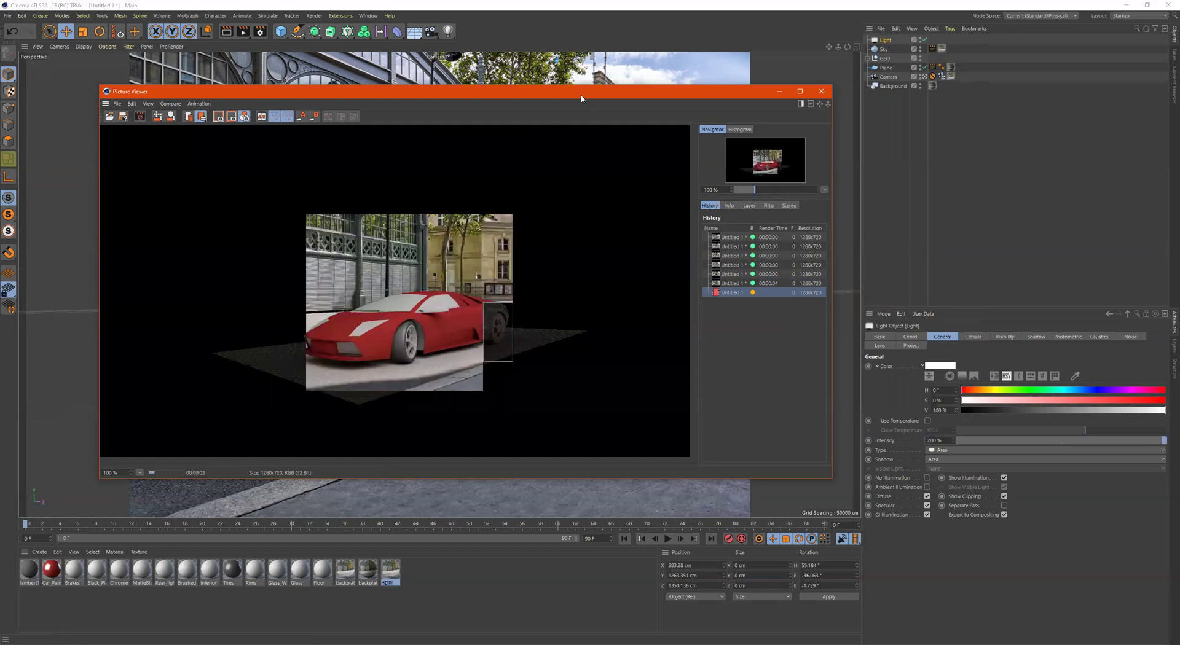
pyautogui.click(821, 91)
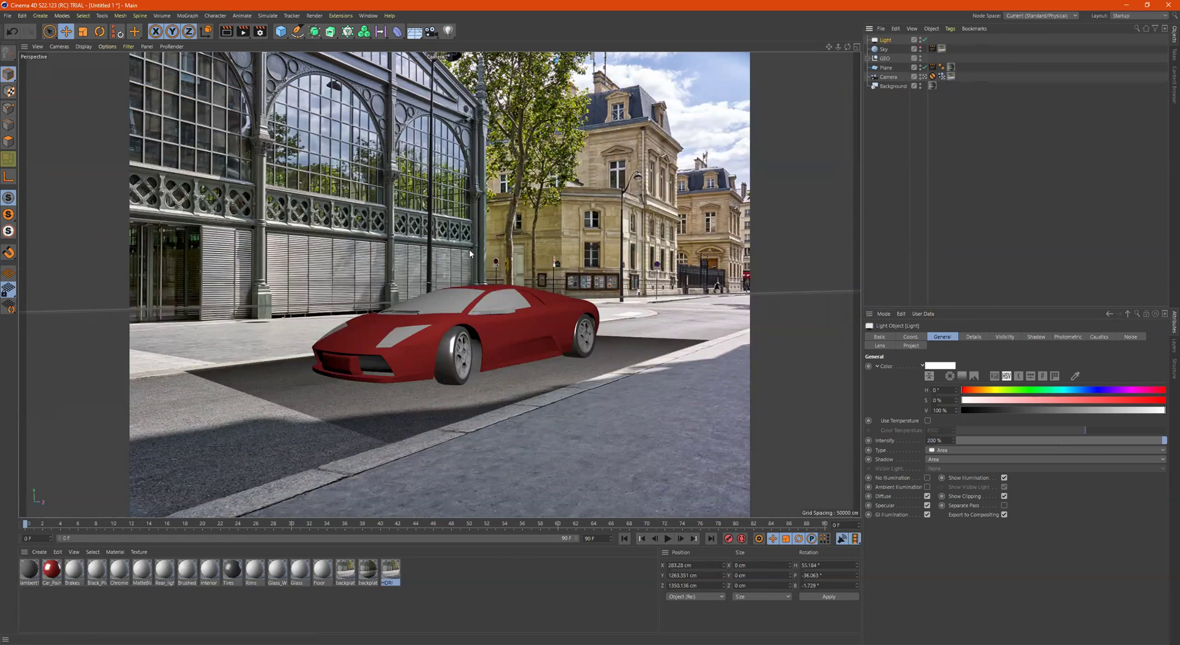
# - Add a second Sky object to the scene, removing any Floor object added by mistake
pyautogui.click(414, 31)
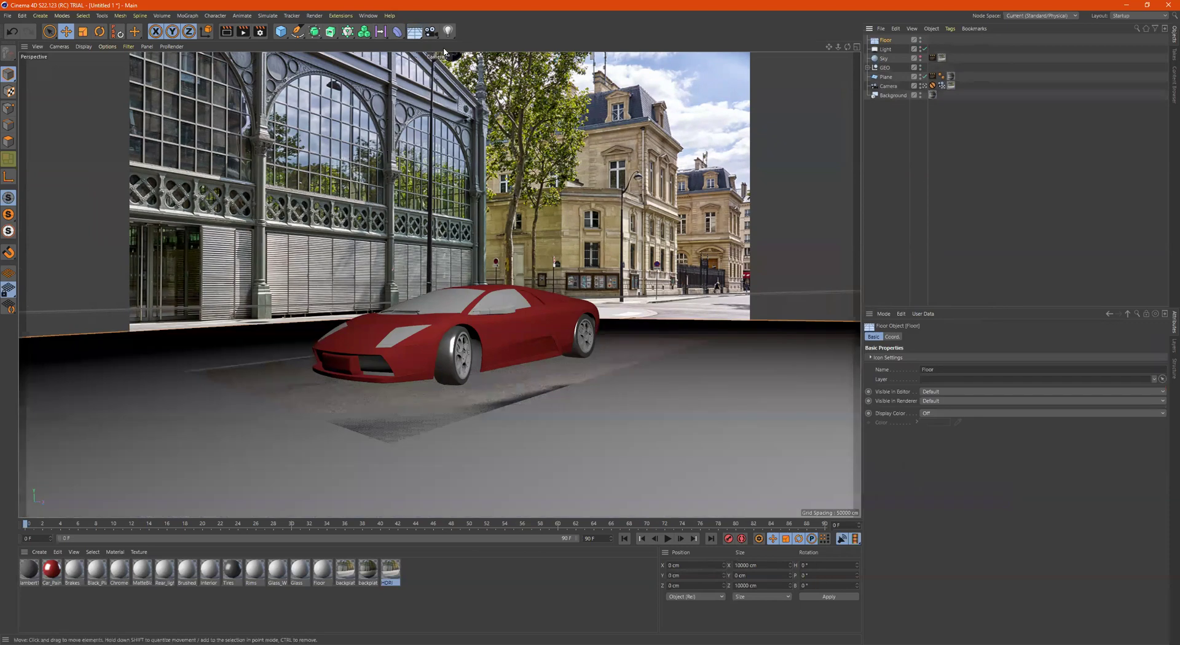
pyautogui.press('Delete')
pyautogui.click(415, 32)
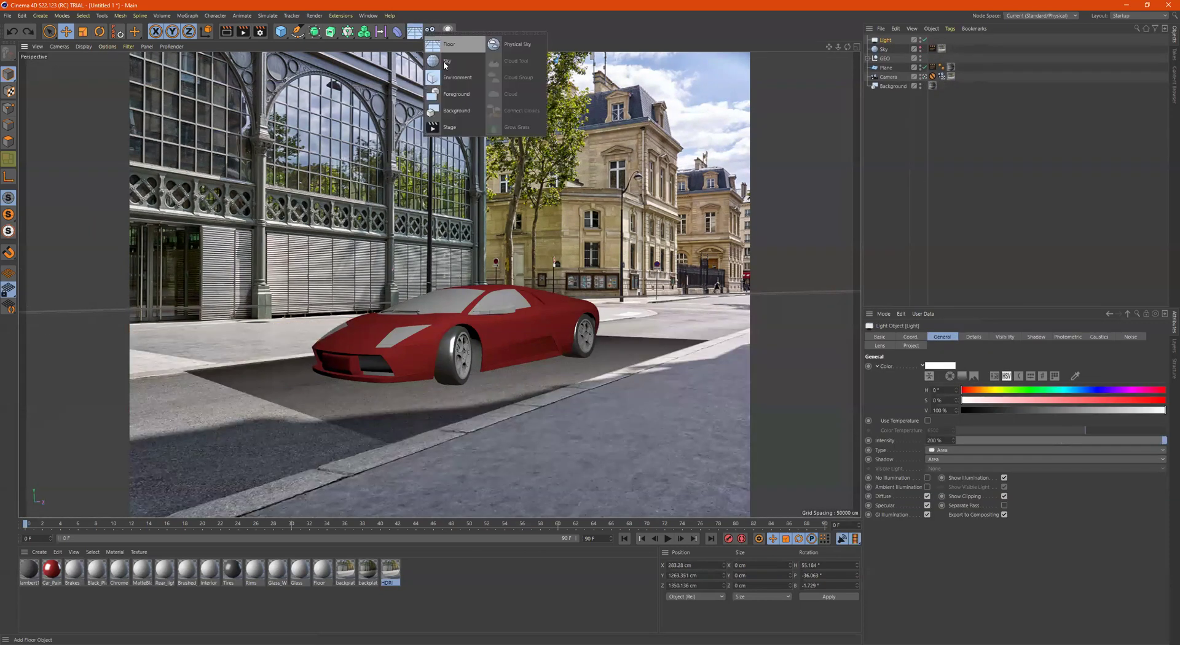
pyautogui.click(446, 62)
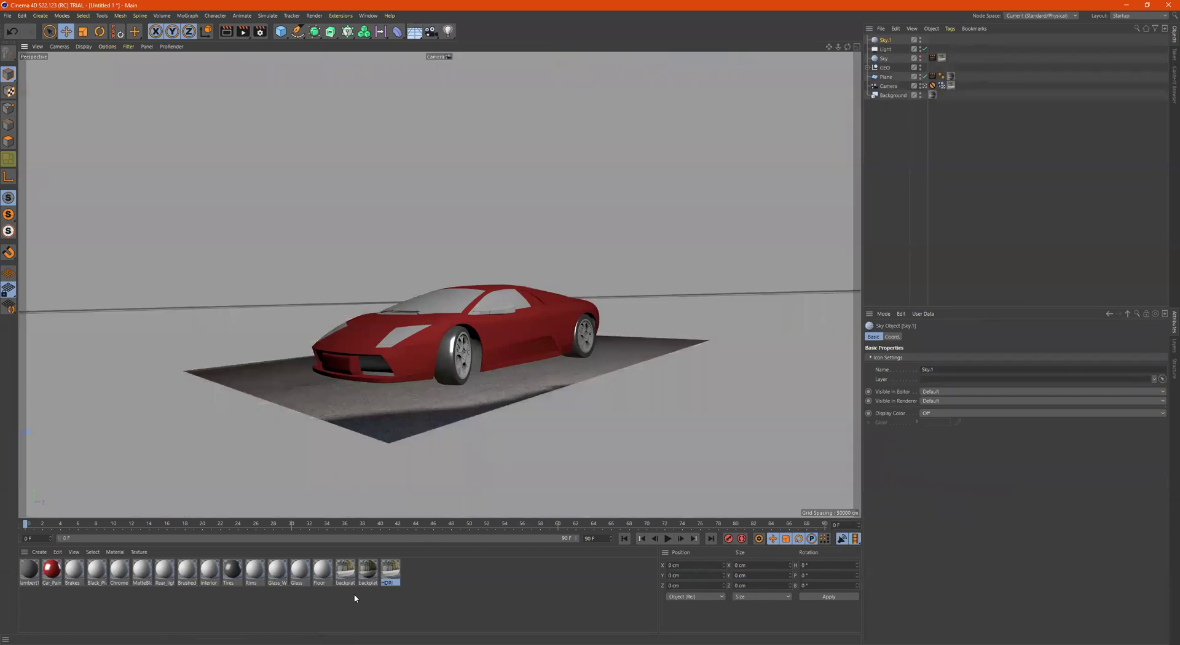
# - Create a new material named HDRI with Color and Reflectance turned off and Luminance turned on
pyautogui.doubleClick(419, 583)
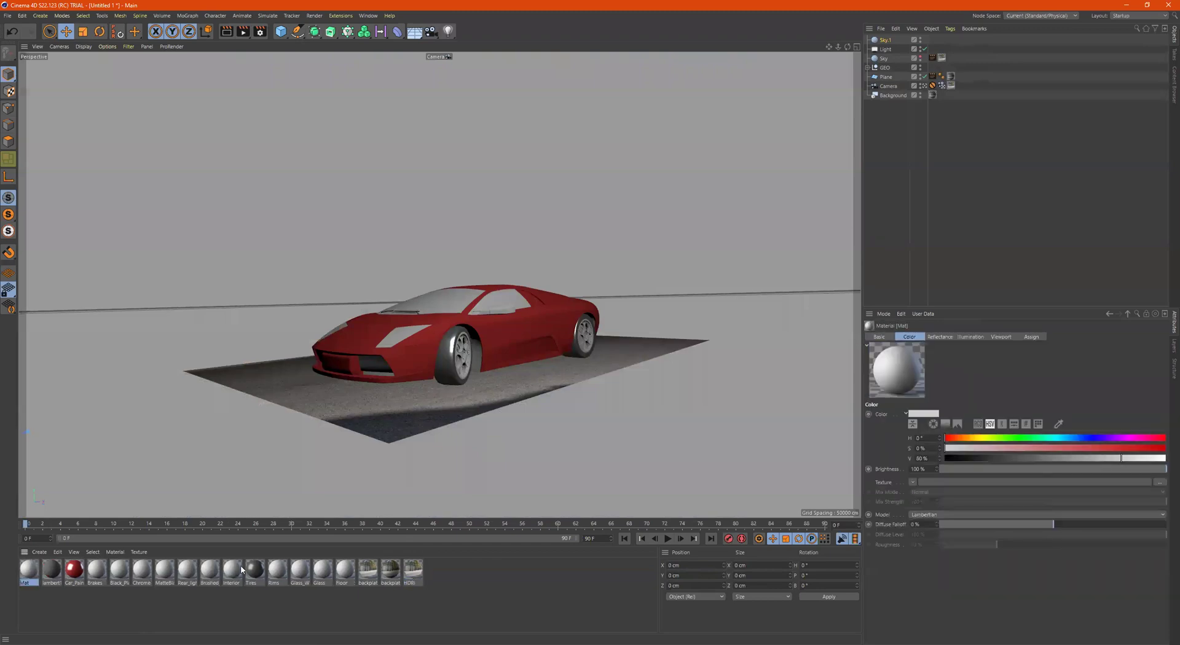
pyautogui.doubleClick(29, 577)
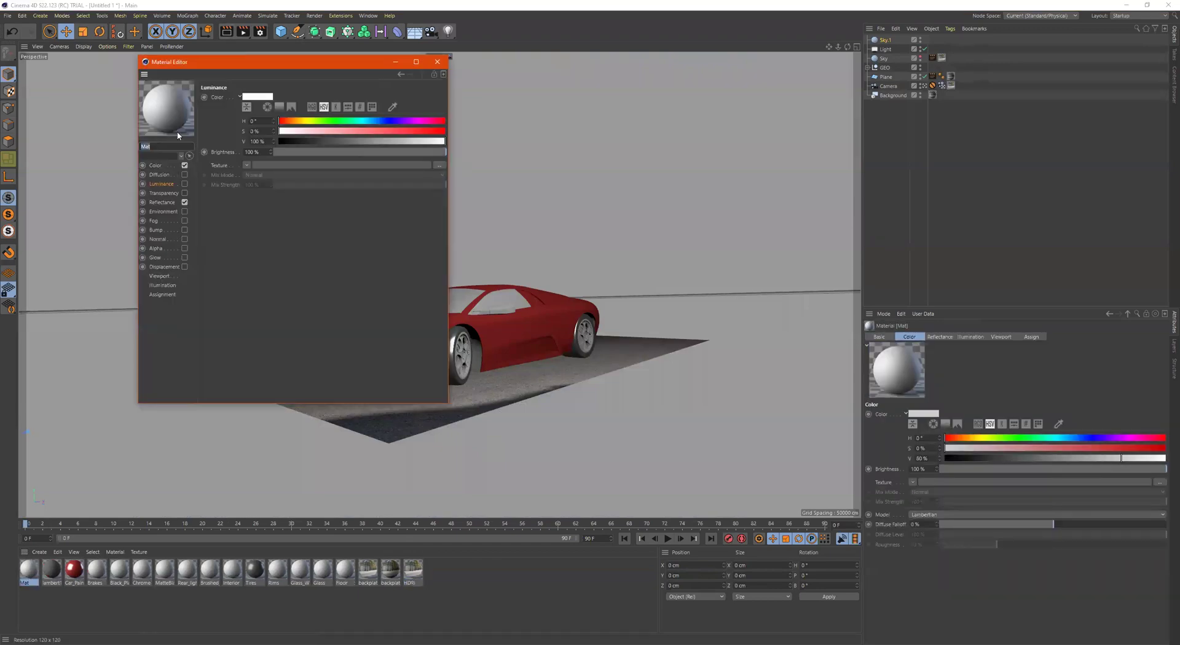
pyautogui.write('HDRI')
pyautogui.press('Return')
pyautogui.click(184, 165)
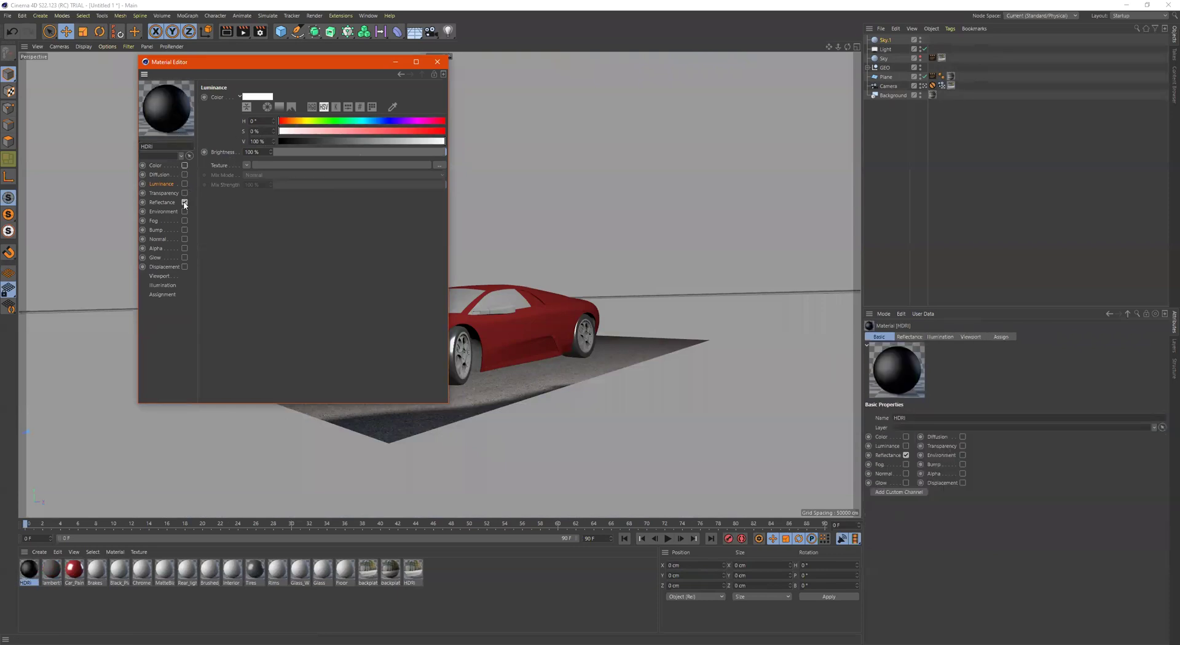
pyautogui.click(185, 203)
pyautogui.click(185, 184)
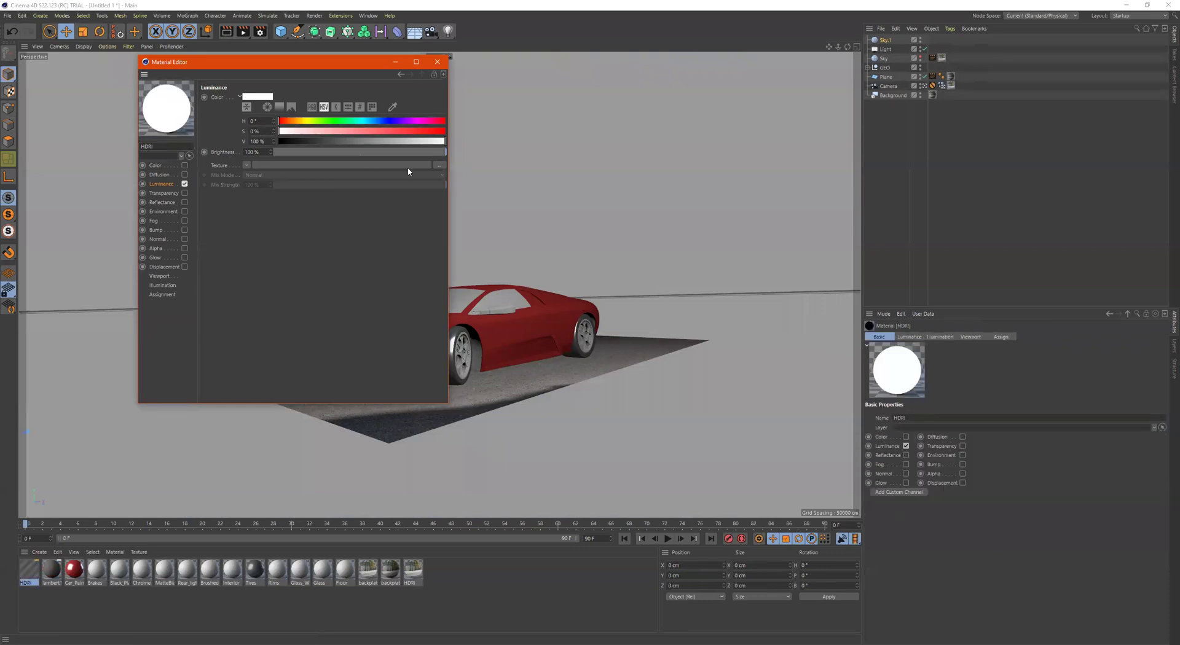
# - Load 3dt_mcity_08.exr from the --HDRI-- folder on the VFX (E:) drive as the Luminance texture, copying it to the project location
pyautogui.click(439, 165)
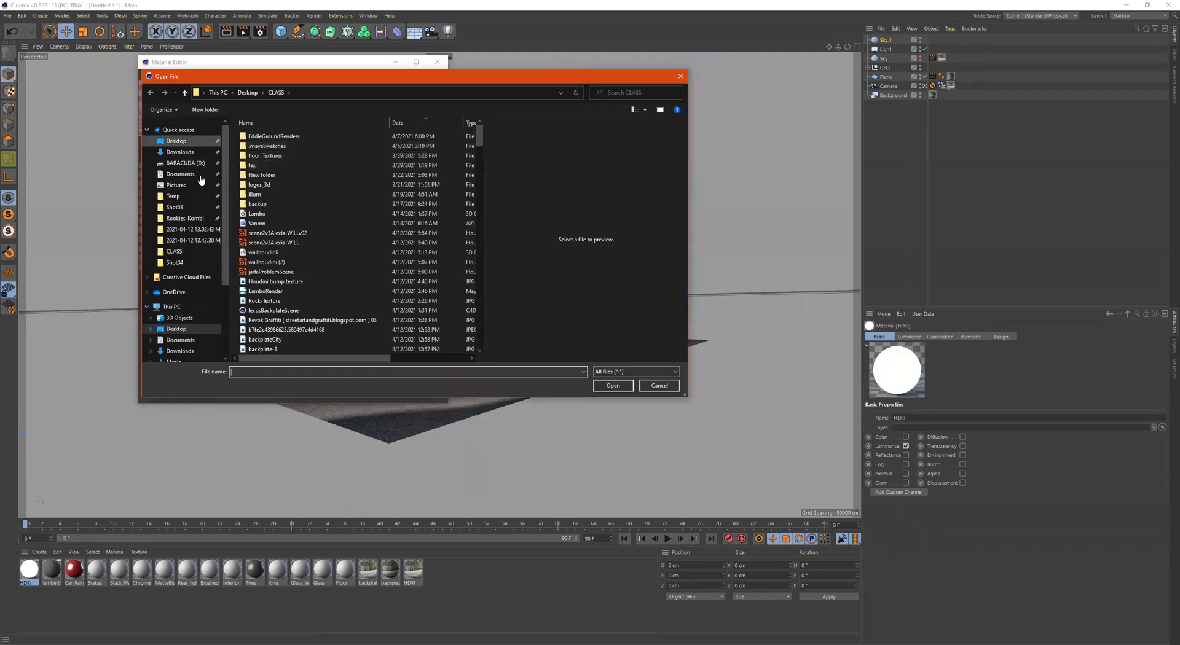
pyautogui.scroll(-3, 207, 270)
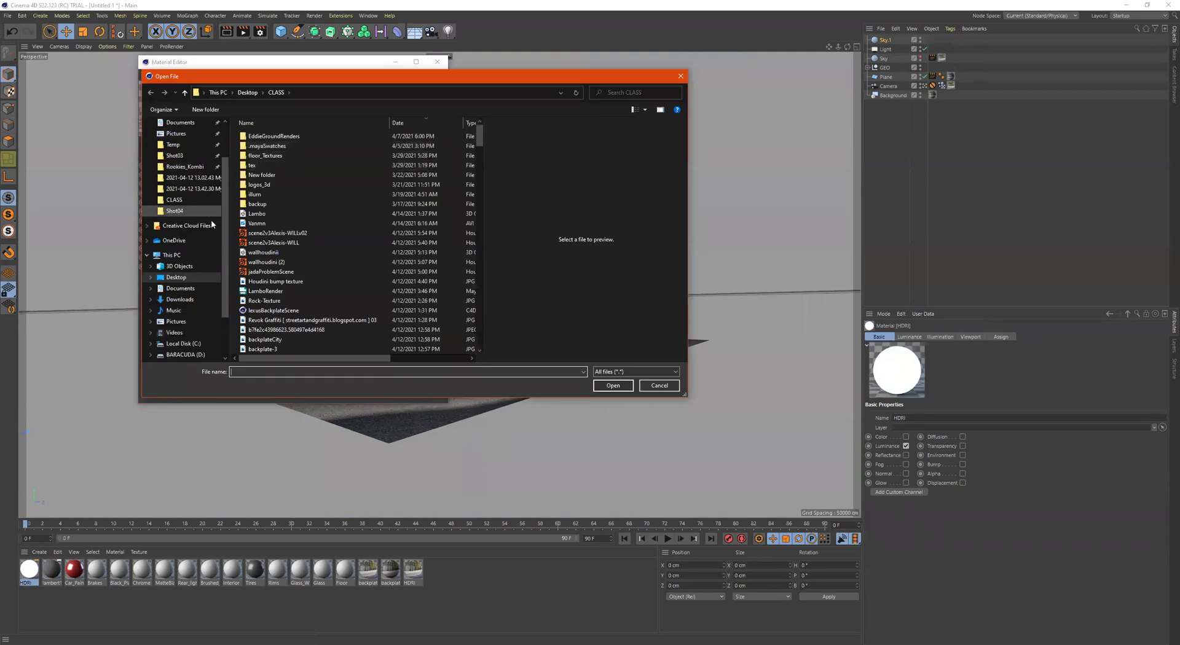
pyautogui.click(197, 322)
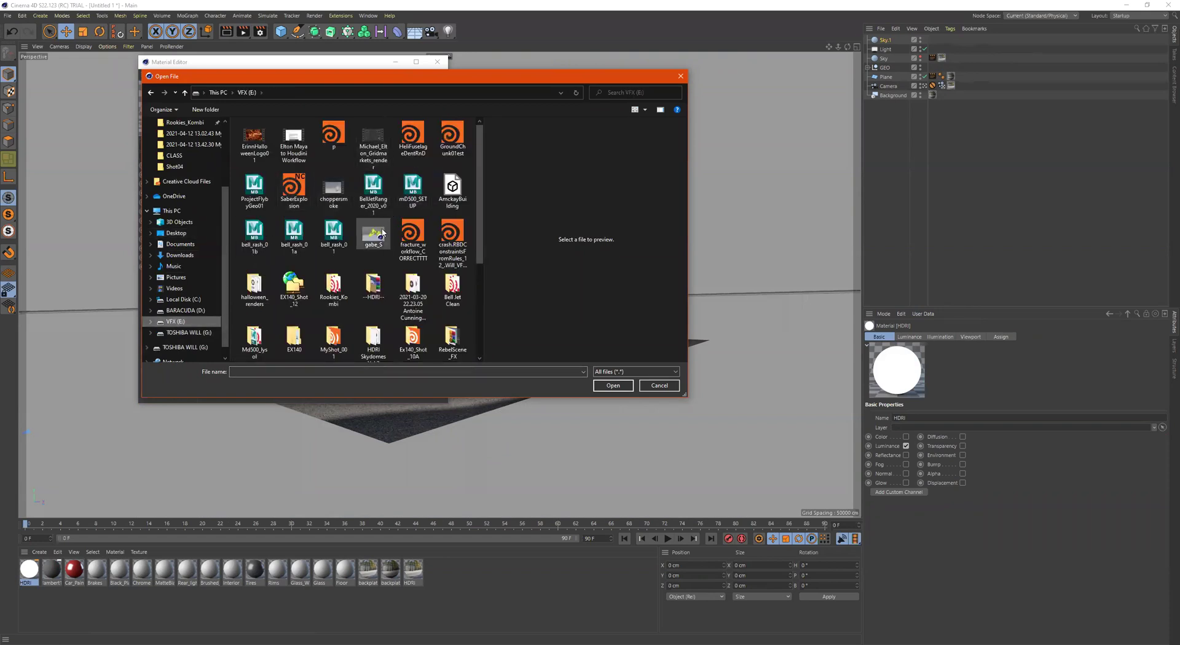
pyautogui.doubleClick(373, 284)
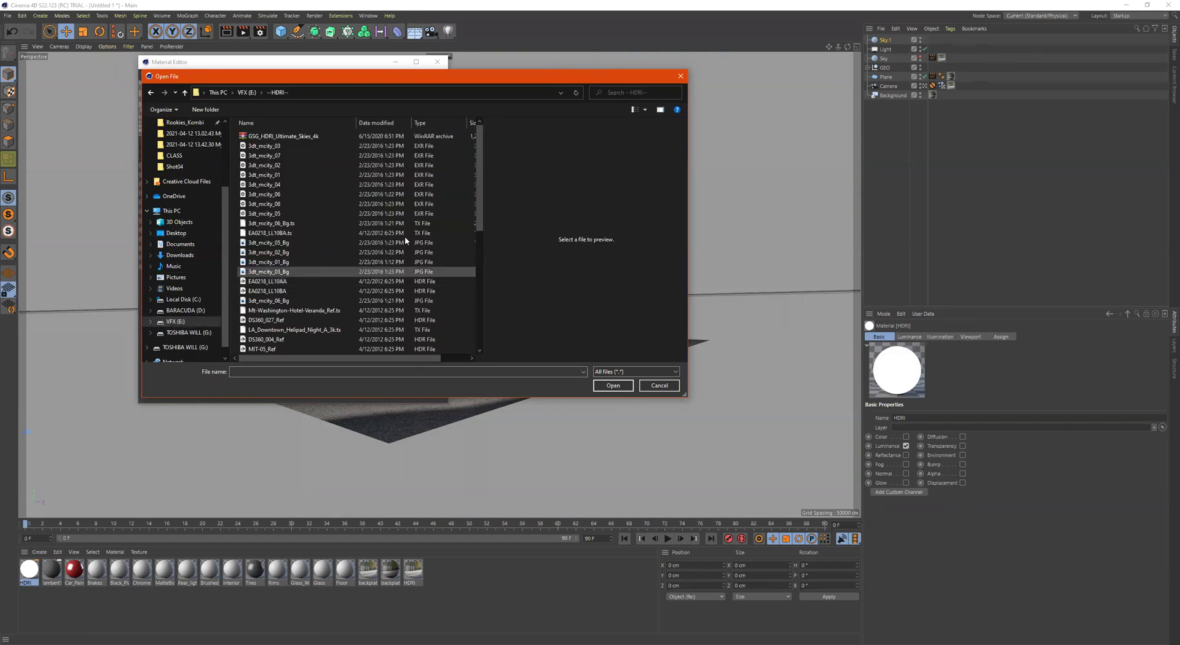
pyautogui.click(317, 206)
pyautogui.scroll(-3, 337, 263)
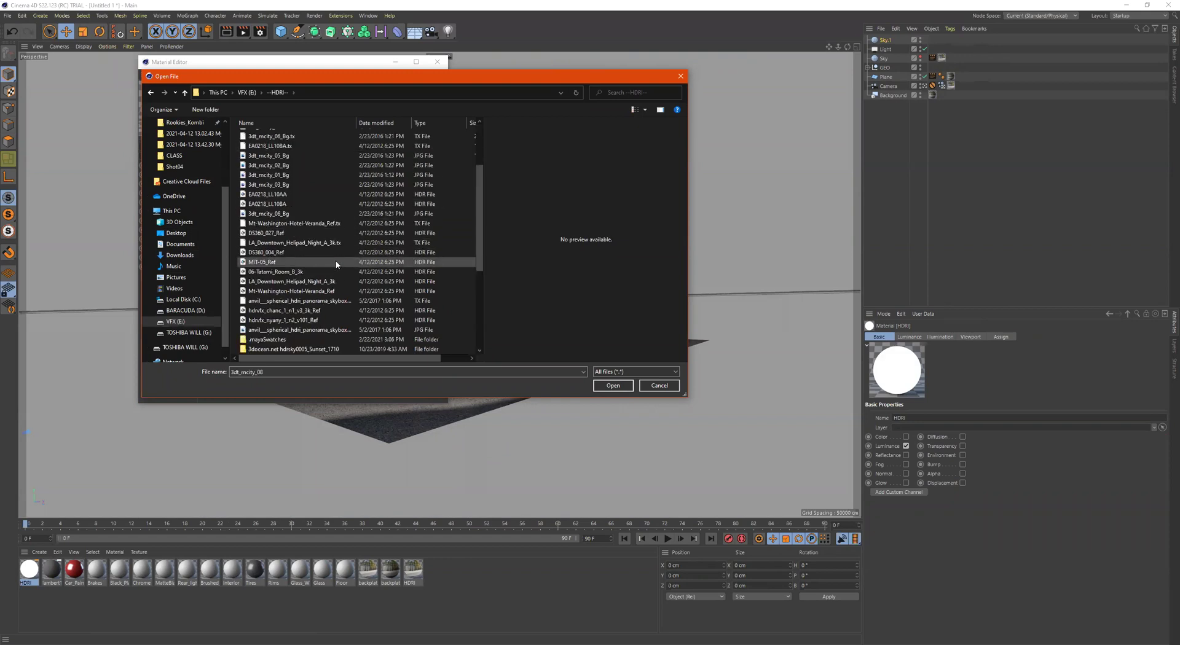
pyautogui.scroll(3, 309, 216)
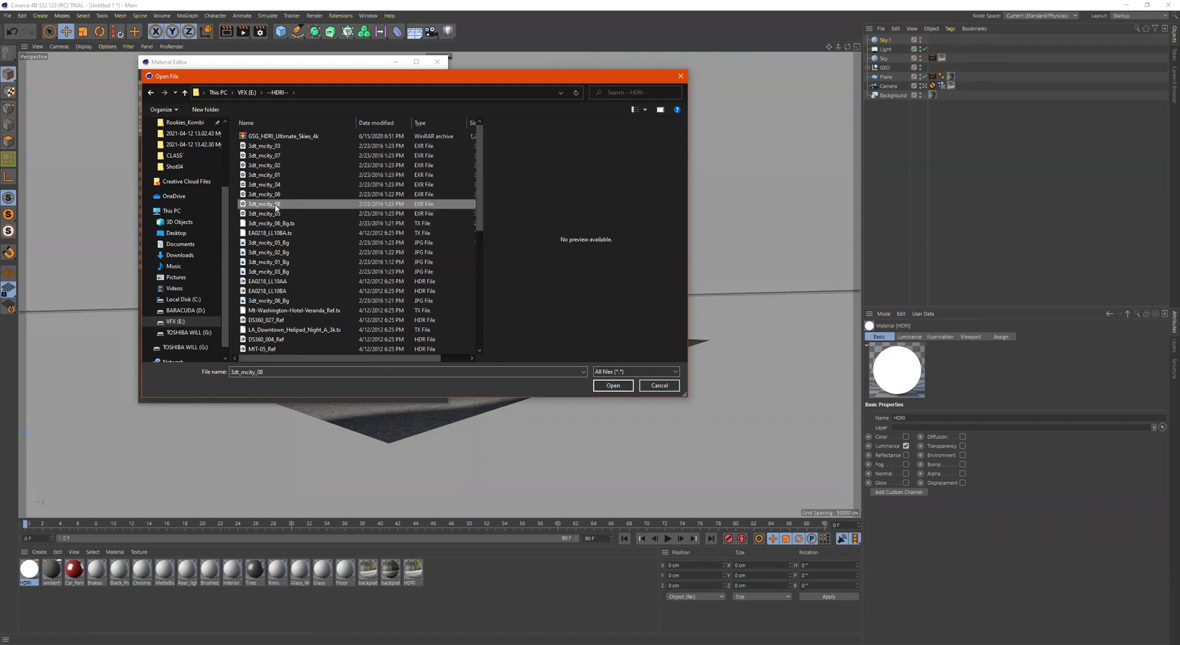
pyautogui.doubleClick(357, 208)
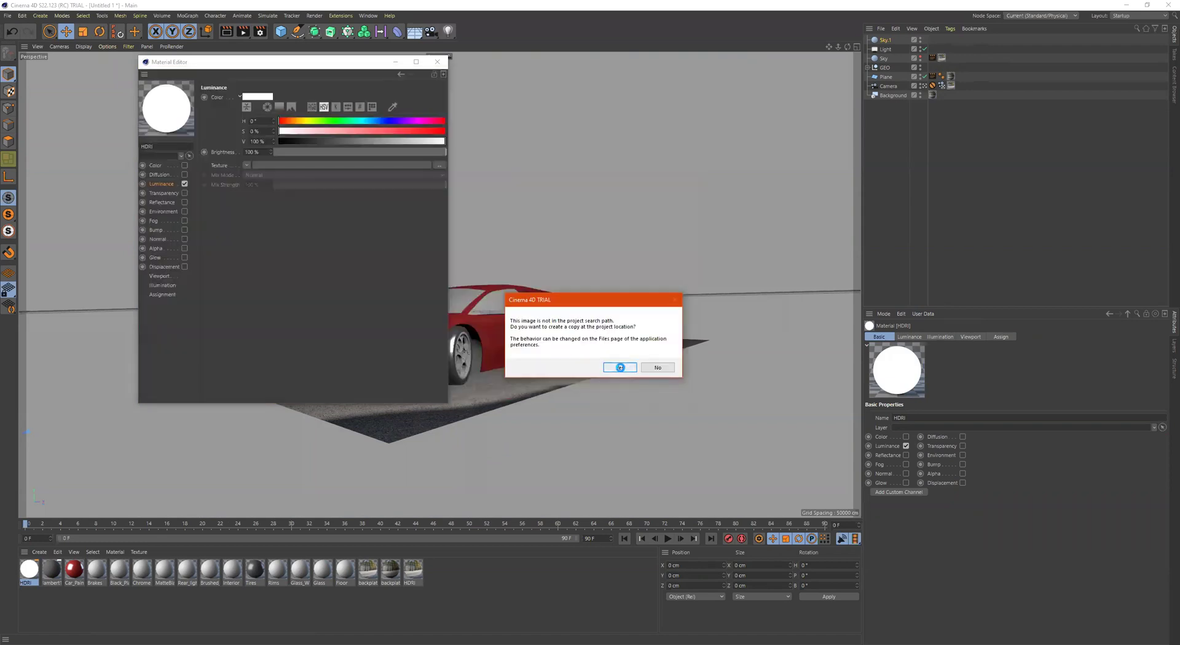
pyautogui.click(621, 369)
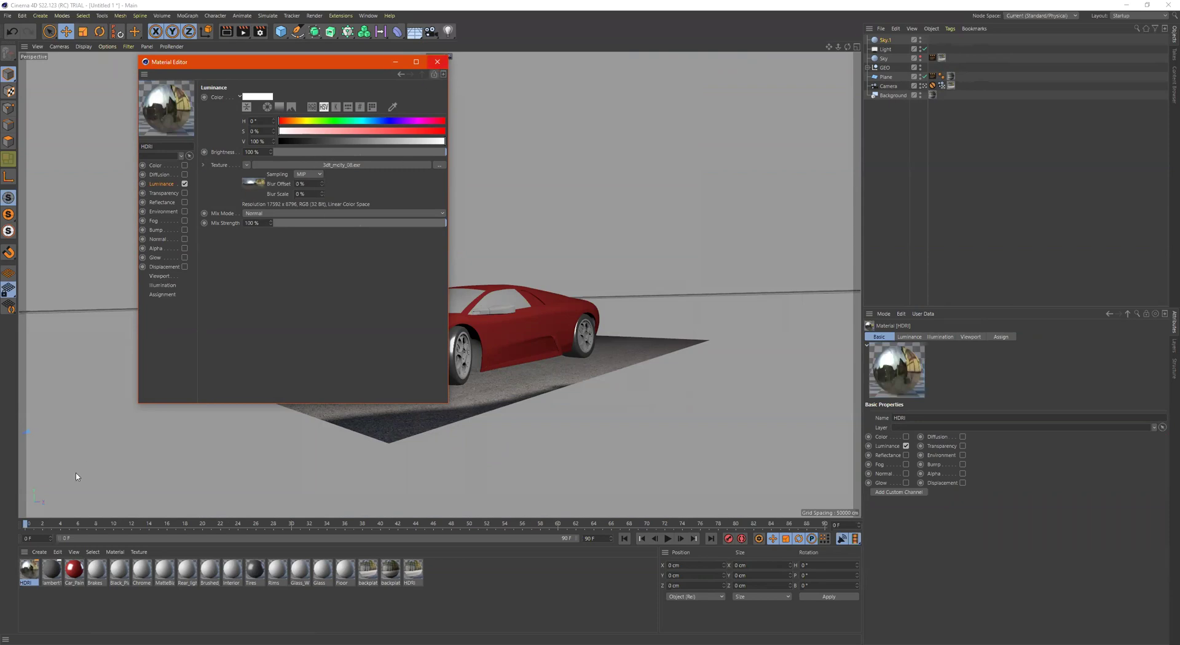
# - Apply the HDRI material to the second Sky object and render the view to the Picture Viewer
pyautogui.click(437, 61)
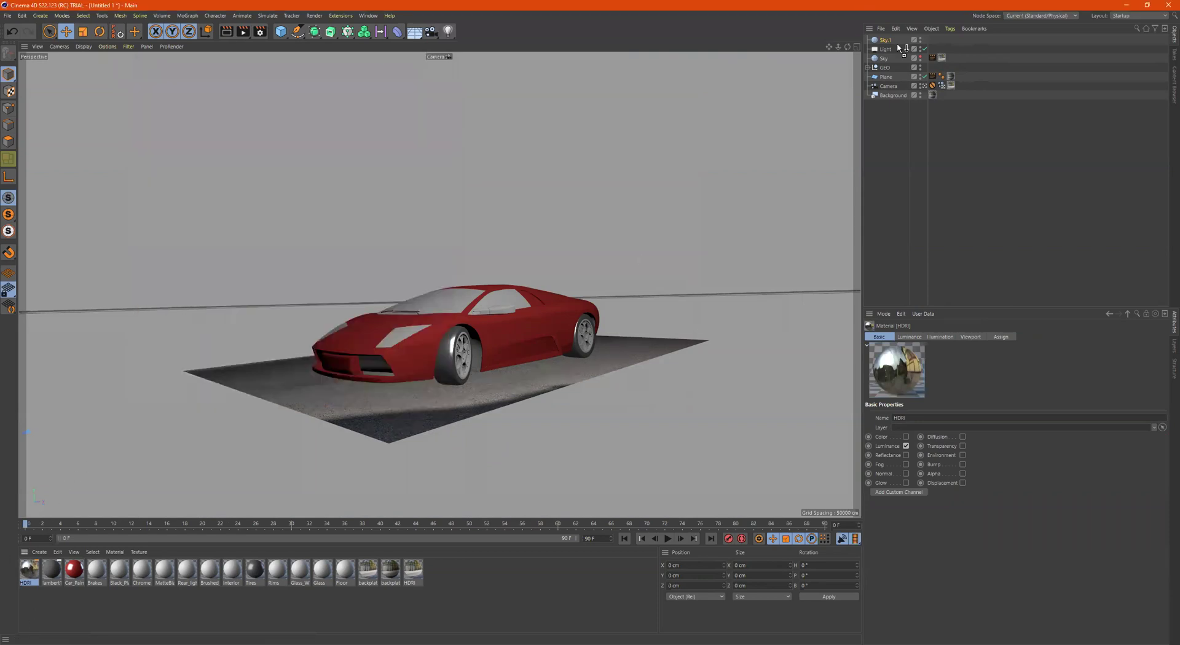
pyautogui.moveTo(898, 46); pyautogui.dragTo(894, 42)
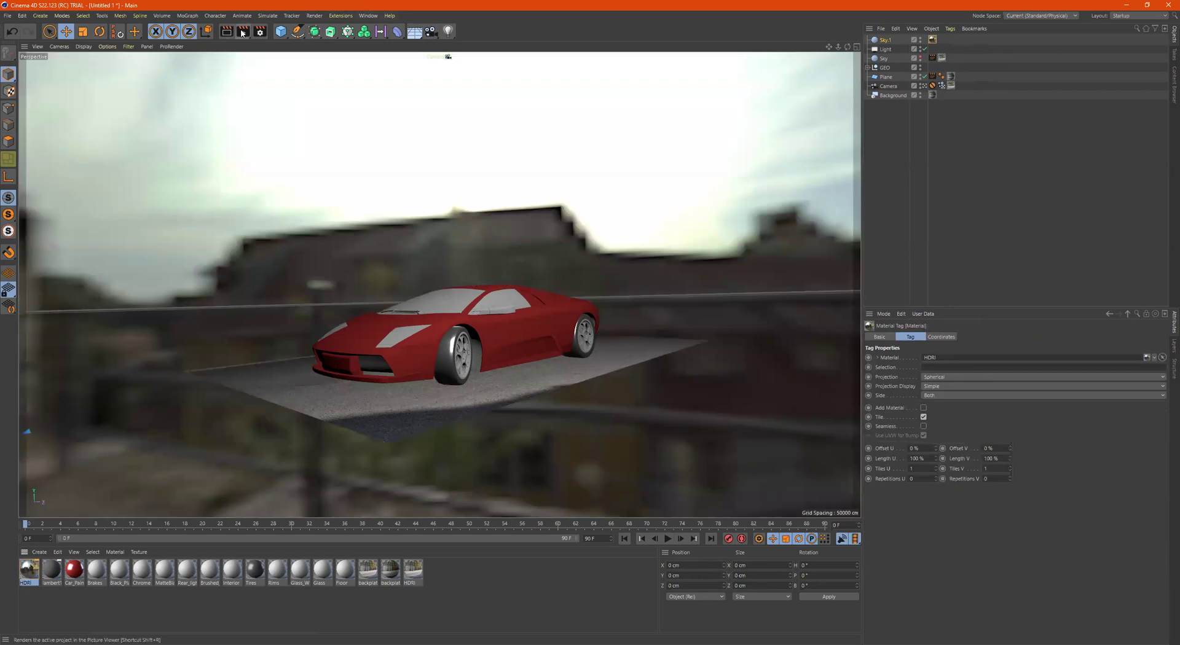
pyautogui.click(245, 32)
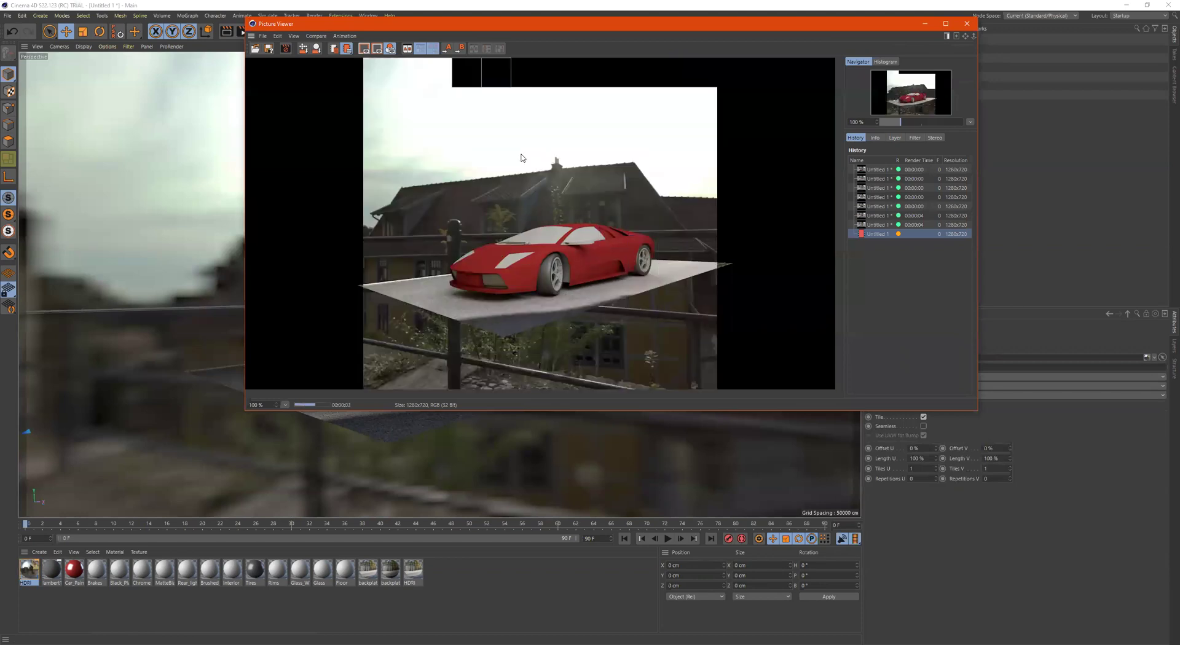
pyautogui.click(973, 25)
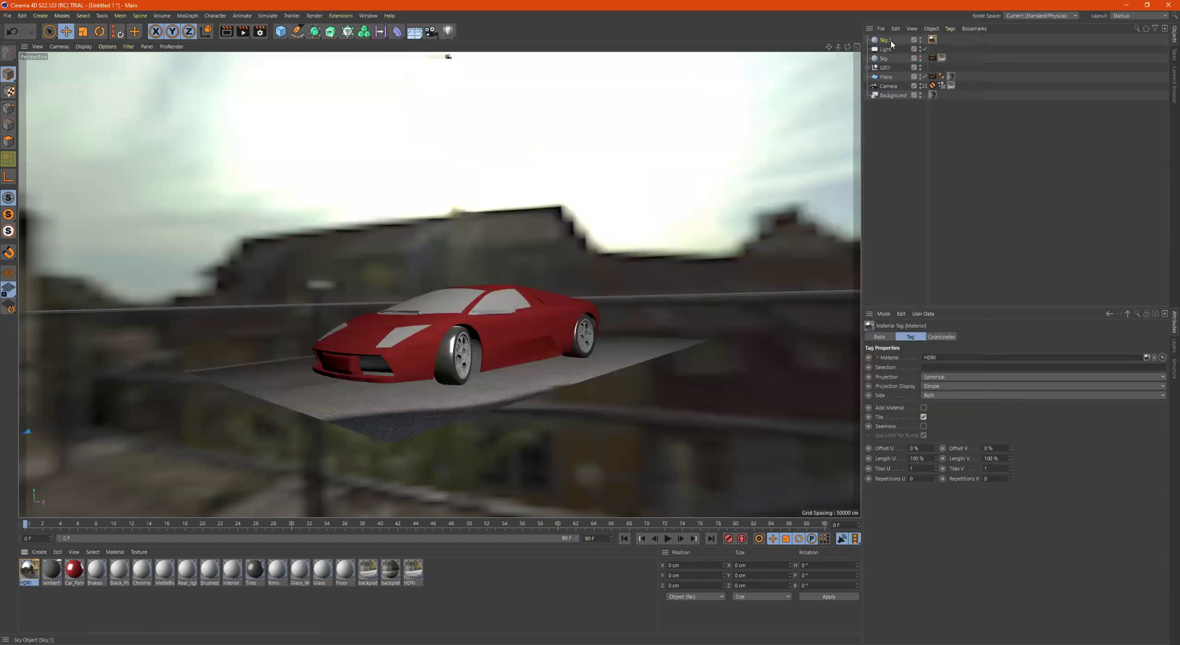
# - Add a Compositing tag to the second Sky object with Seen by Camera turned off, and render the view again
pyautogui.rightClick(891, 42)
pyautogui.moveTo(902, 47)
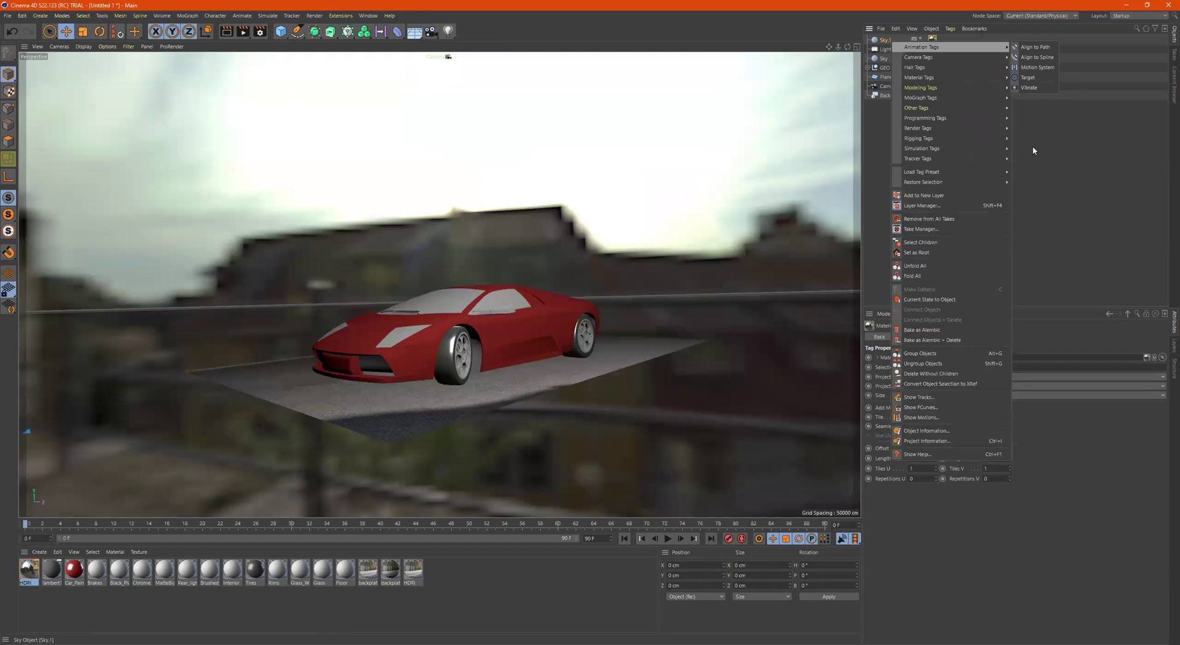
pyautogui.moveTo(984, 159)
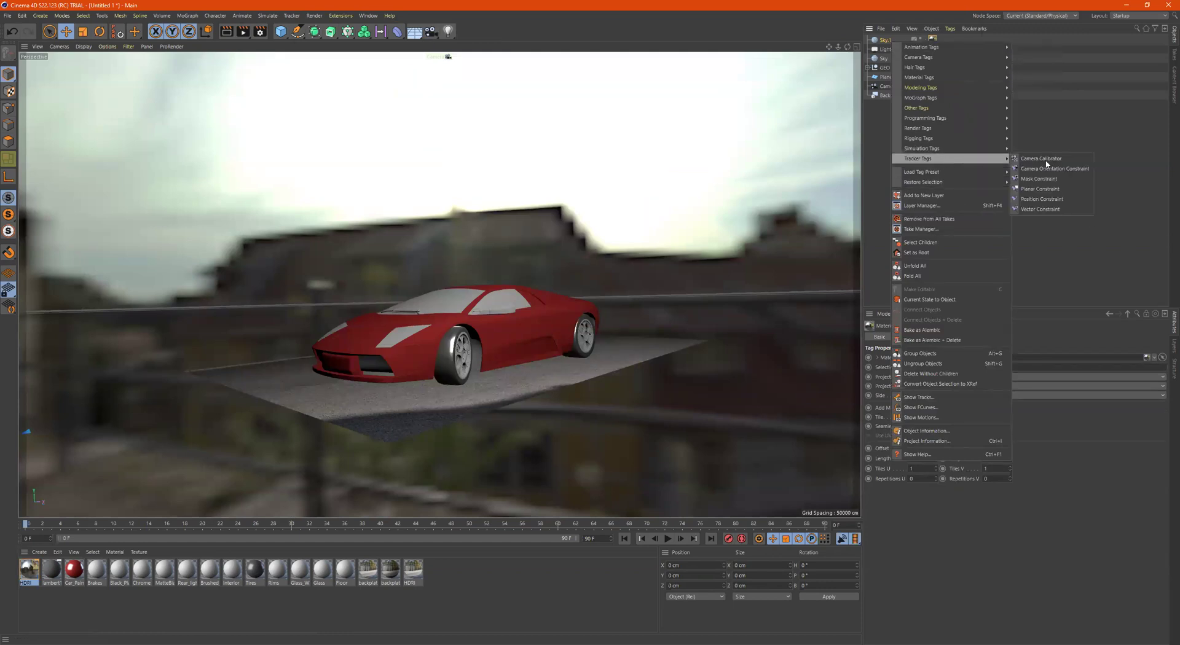
pyautogui.press('Escape')
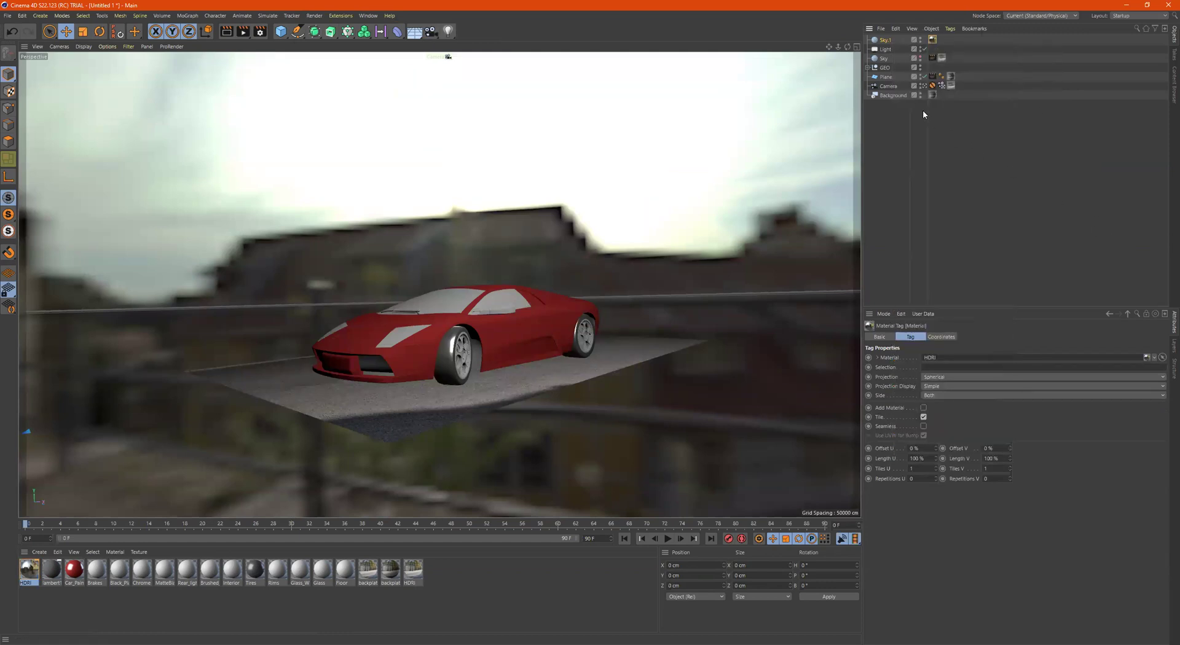
pyautogui.rightClick(883, 41)
pyautogui.moveTo(921, 135)
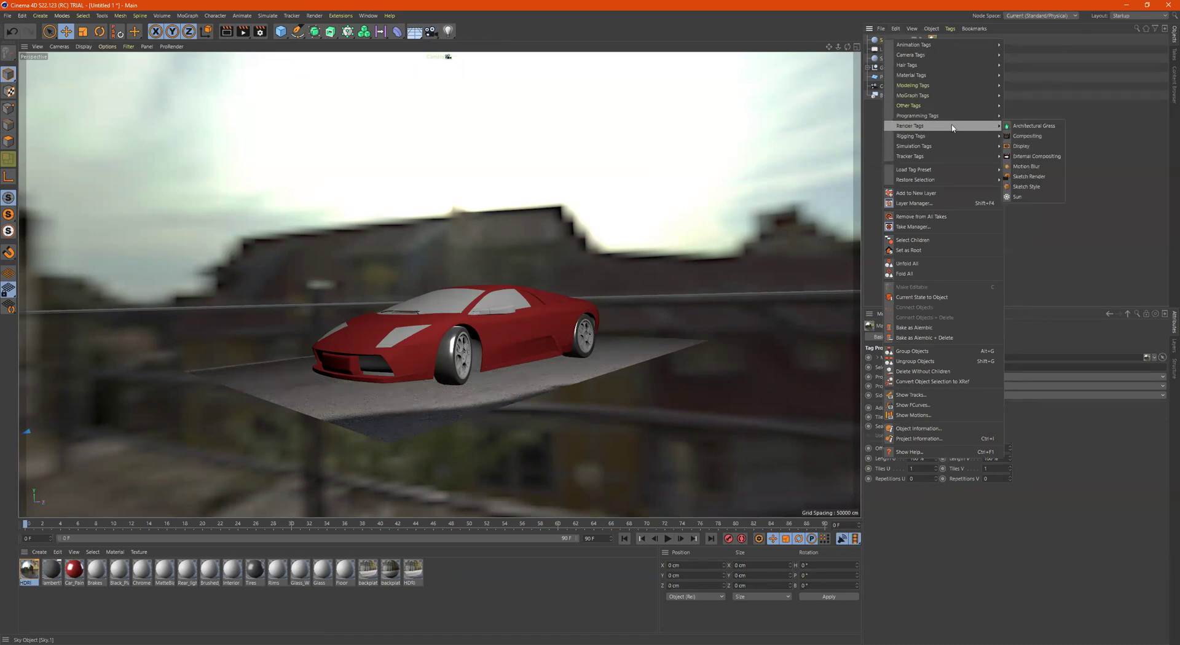
pyautogui.click(1027, 135)
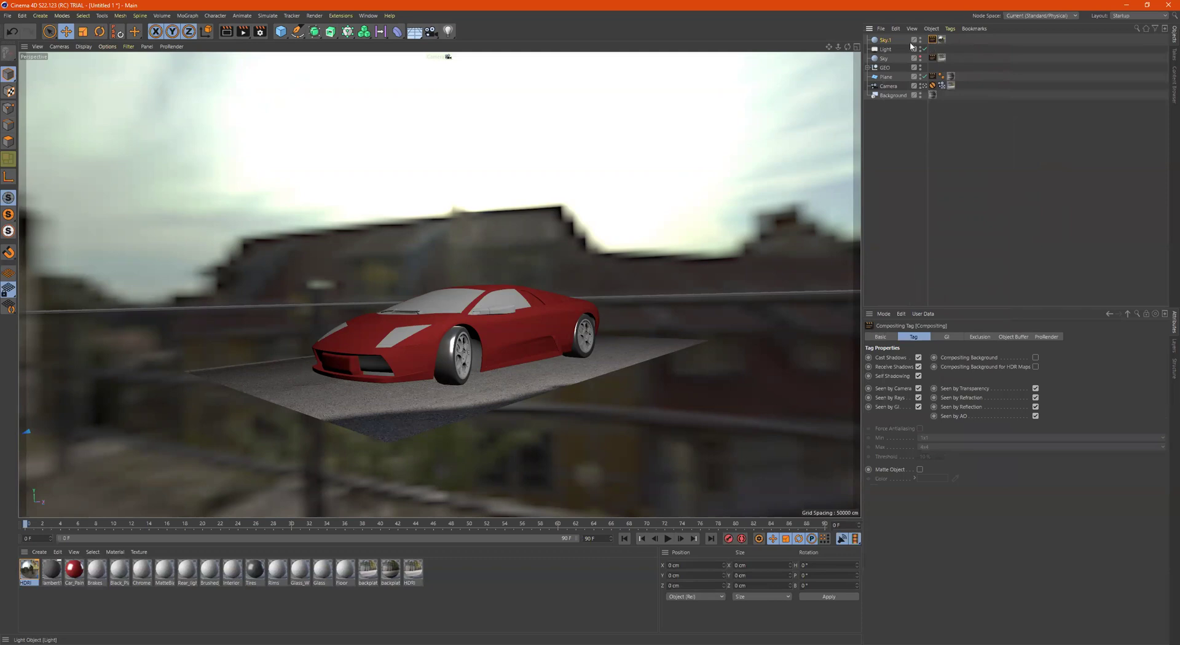
pyautogui.click(919, 389)
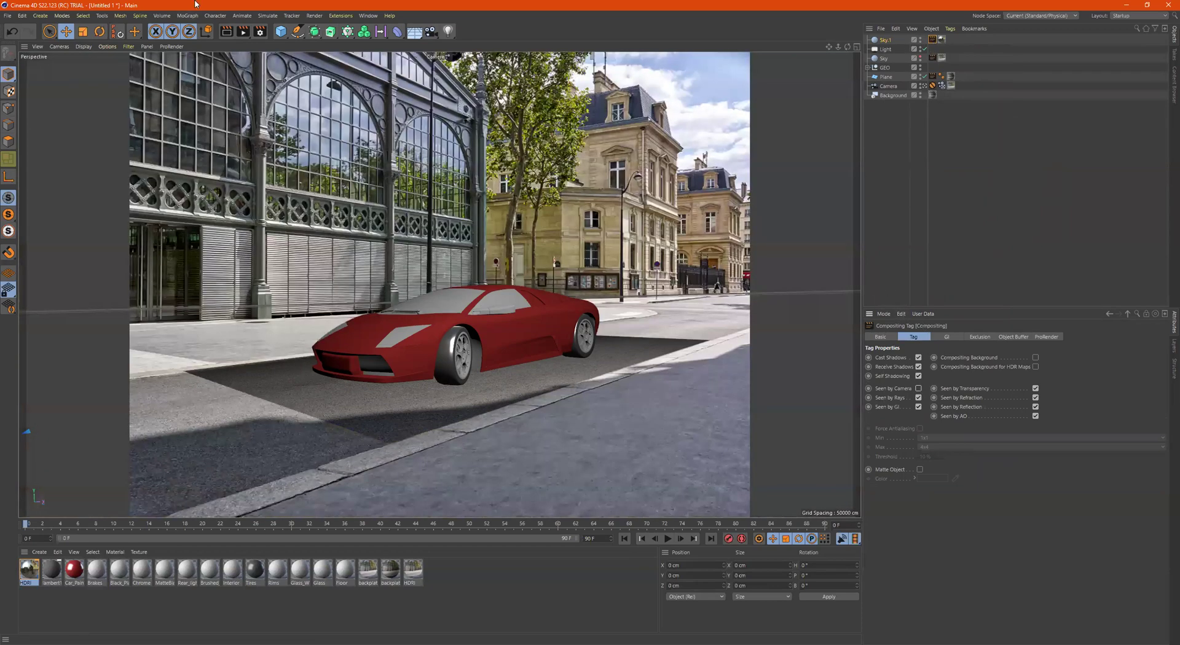
pyautogui.click(244, 32)
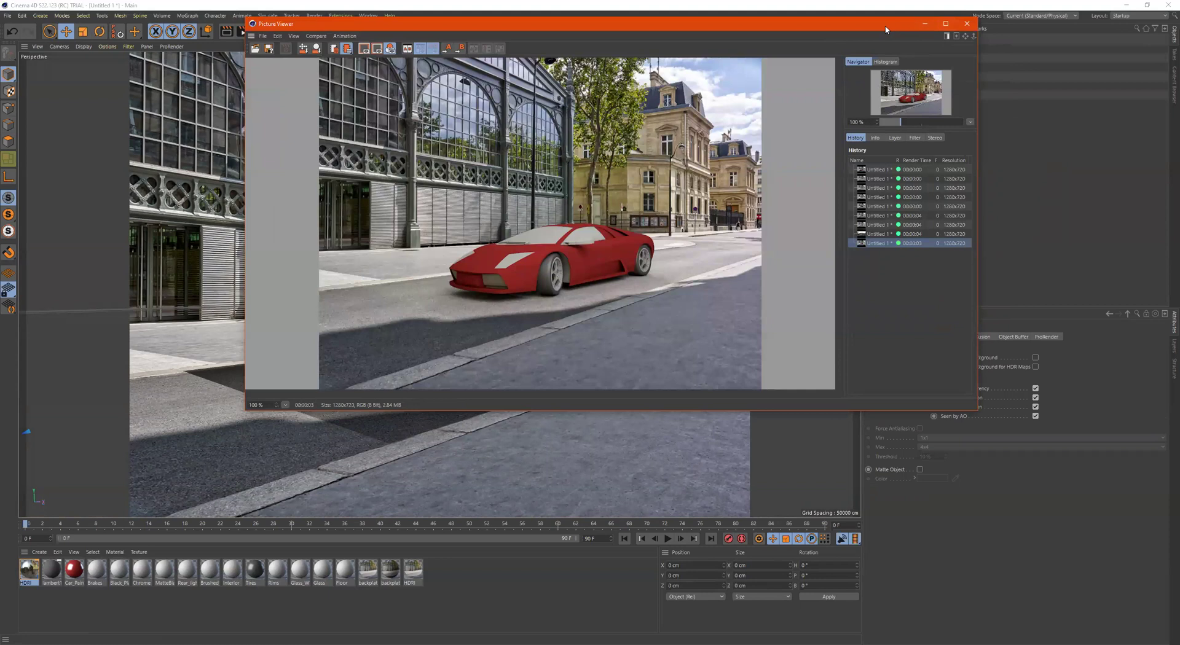
pyautogui.moveTo(707, 24); pyautogui.dragTo(550, 28)
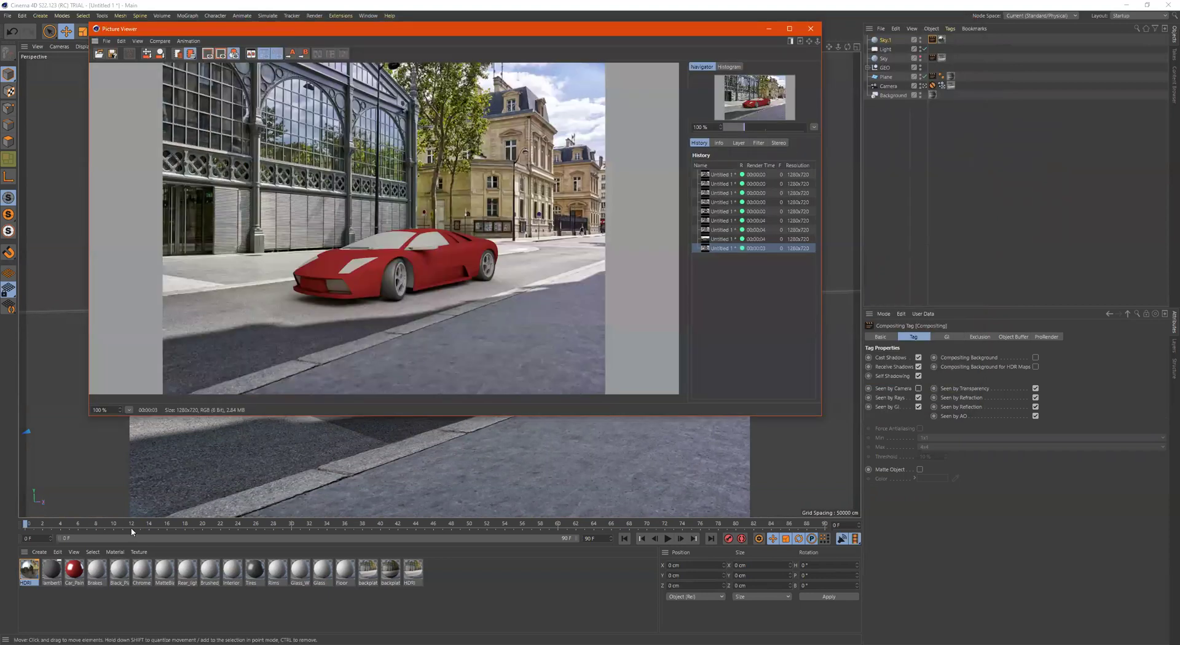
# - Try a Color brightness of 53 % on the Car_Paint material and restore it to 100 %
pyautogui.doubleClick(74, 571)
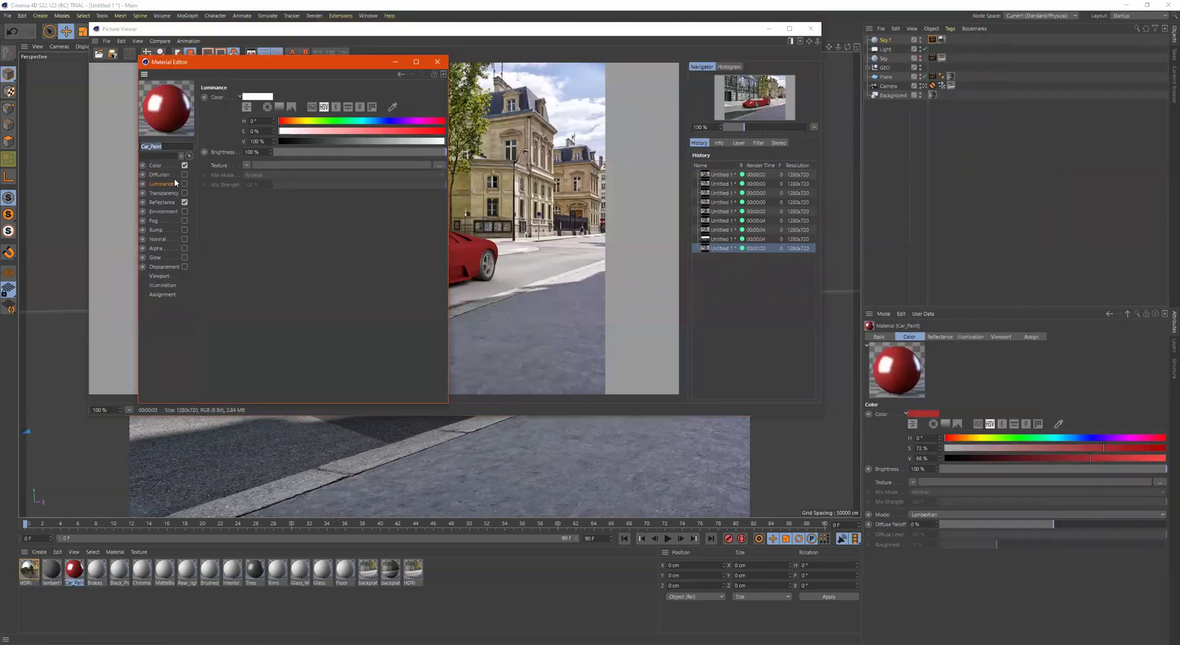
pyautogui.click(166, 203)
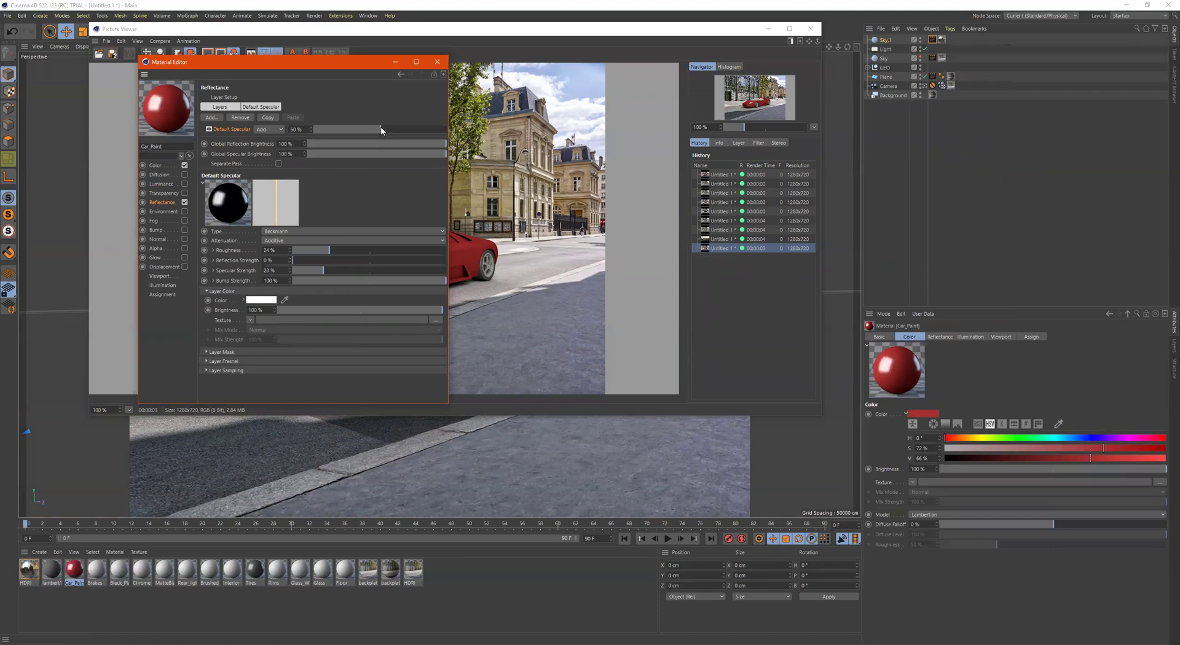
pyautogui.click(155, 165)
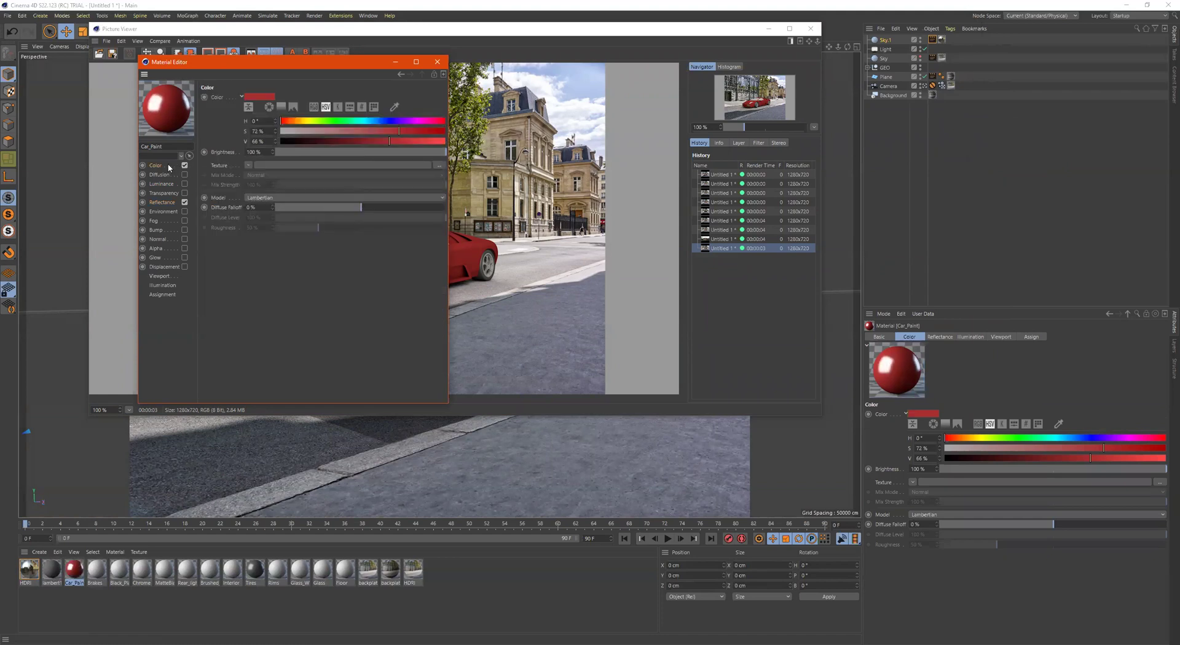
pyautogui.click(366, 153)
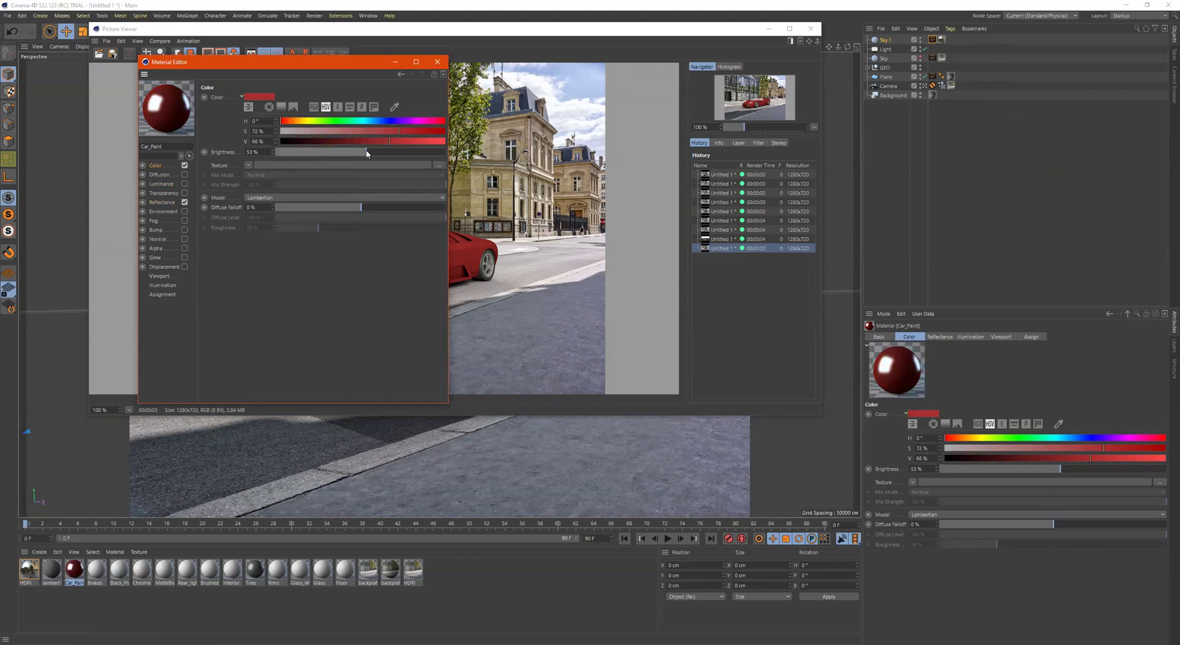
pyautogui.click(444, 155)
pyautogui.click(162, 203)
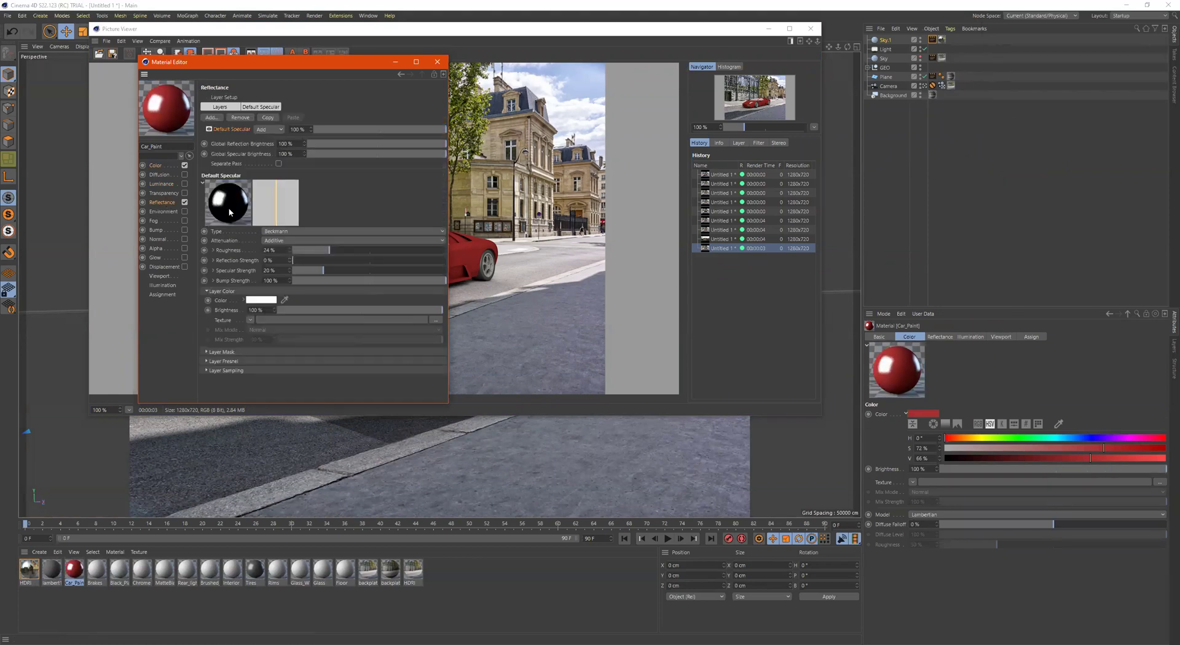
pyautogui.click(437, 63)
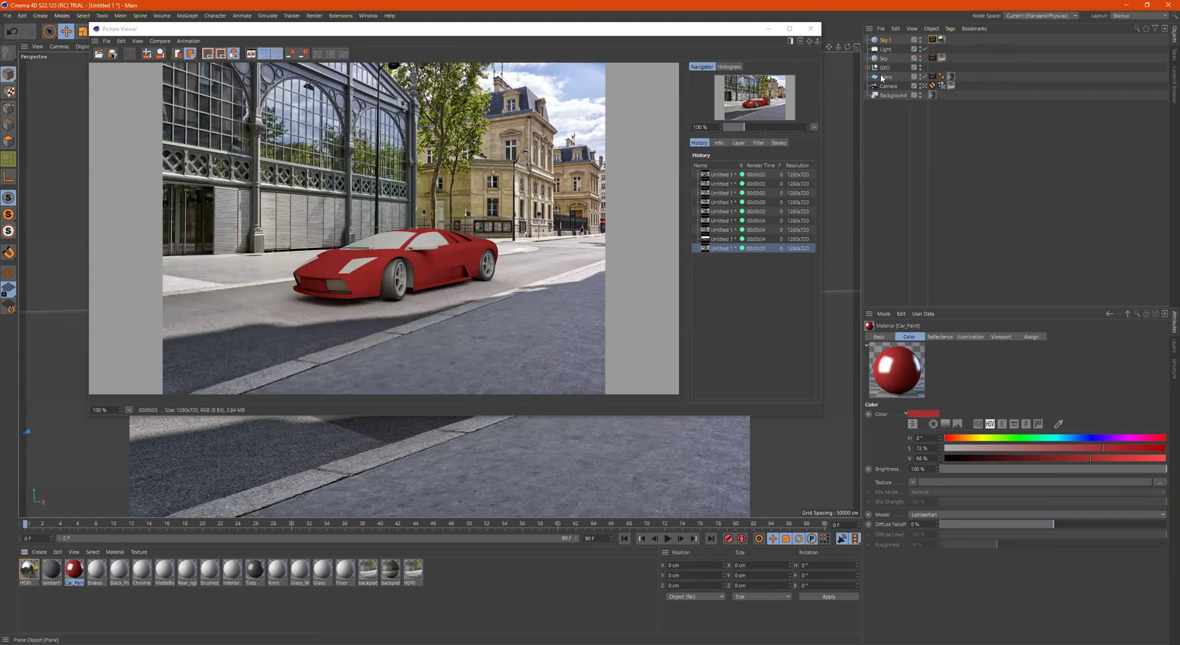
# - Disable the area light and render the view lit only by the HDRI sky
pyautogui.click(924, 49)
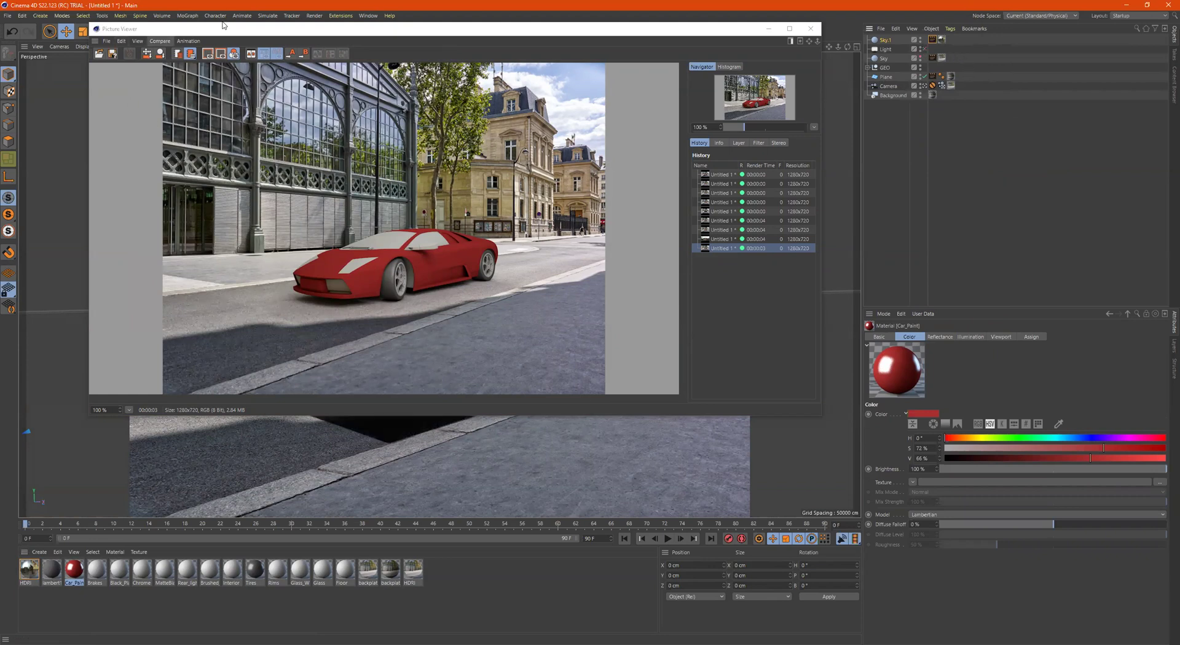
pyautogui.moveTo(222, 31); pyautogui.dragTo(206, 58)
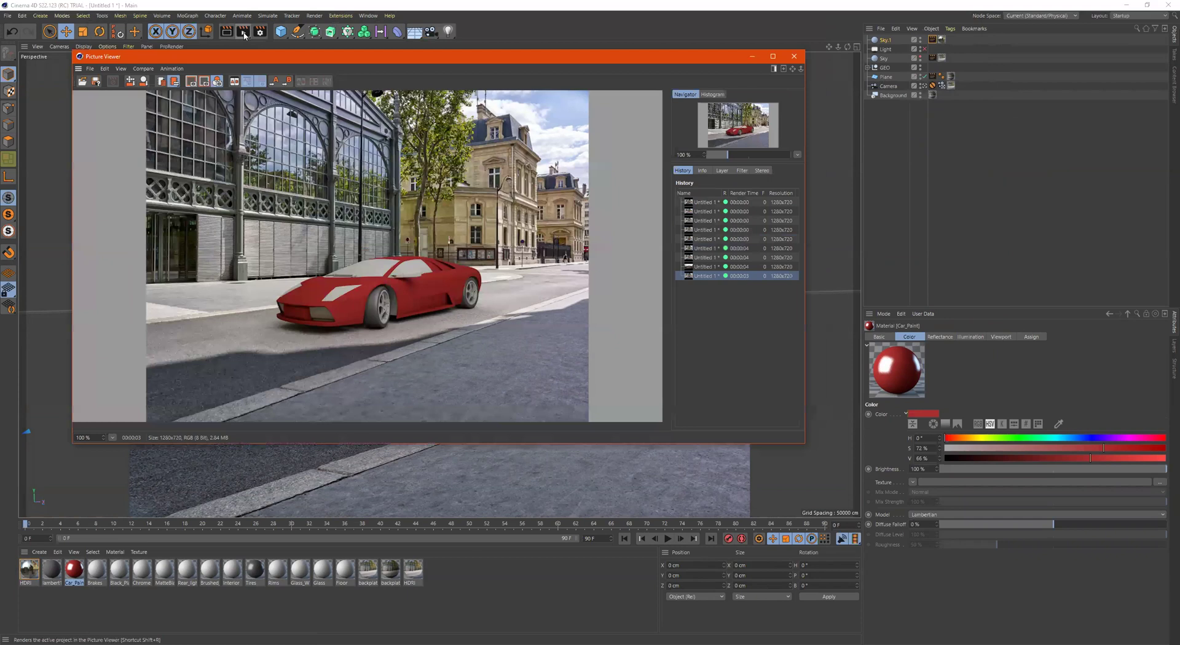
pyautogui.click(244, 35)
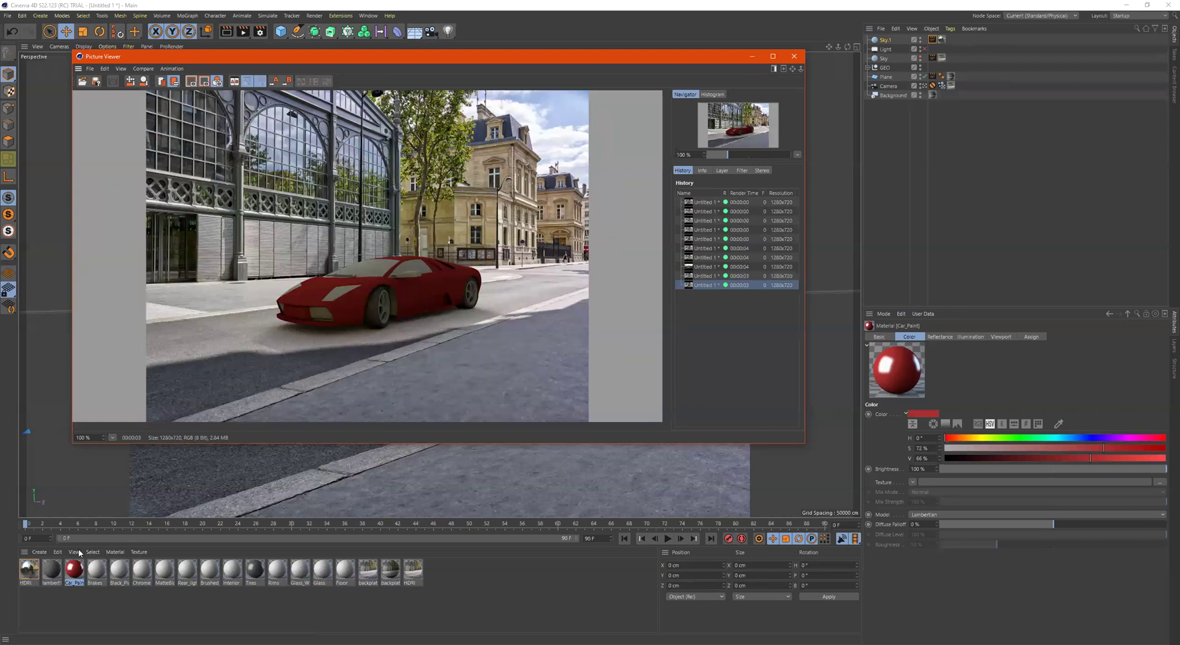
# - Set the Car_Paint material's specular Layer Fresnel to Conductor with the Lithium preset, and render the view
pyautogui.click(74, 569)
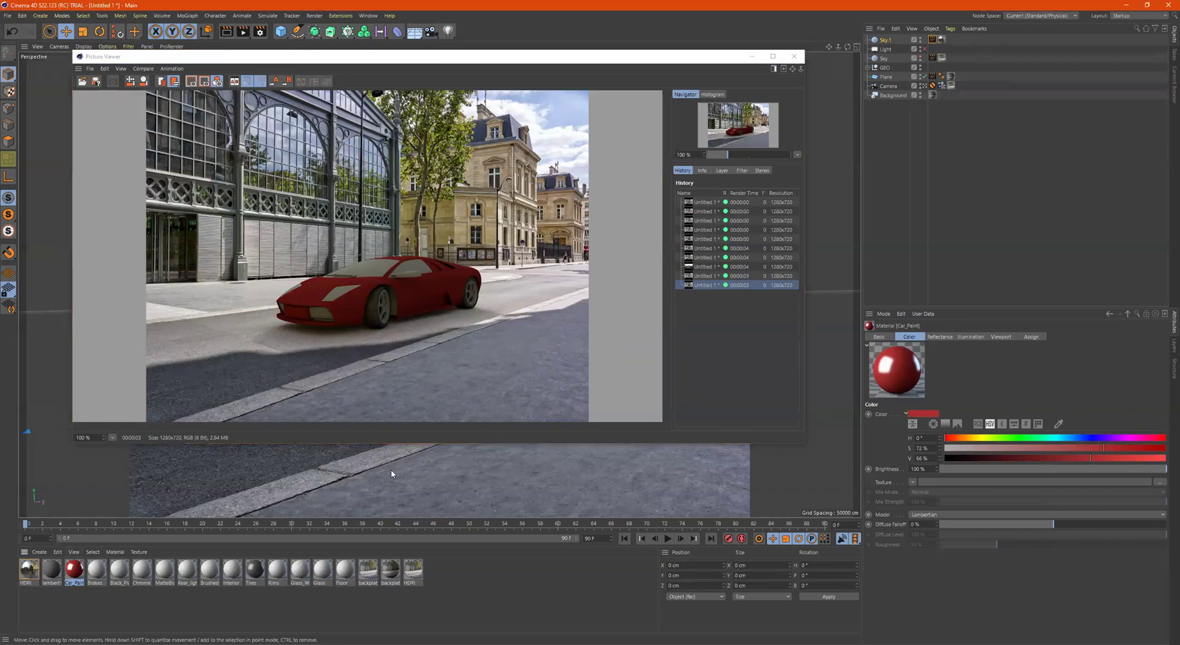
pyautogui.doubleClick(74, 569)
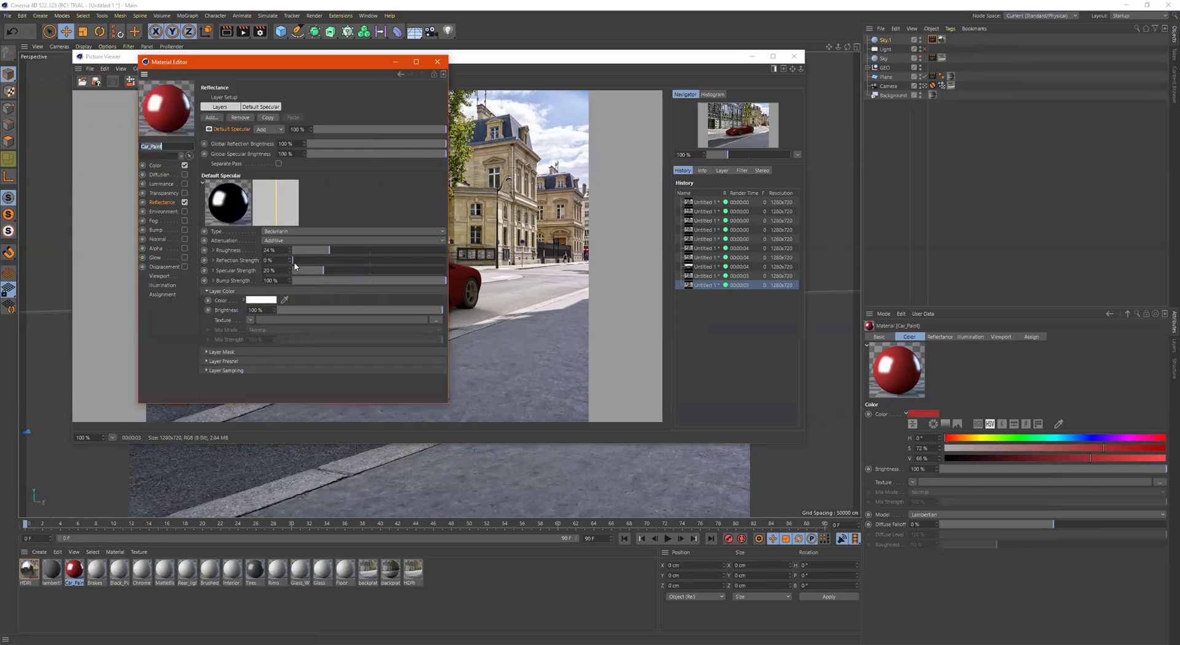
pyautogui.rightClick(234, 232)
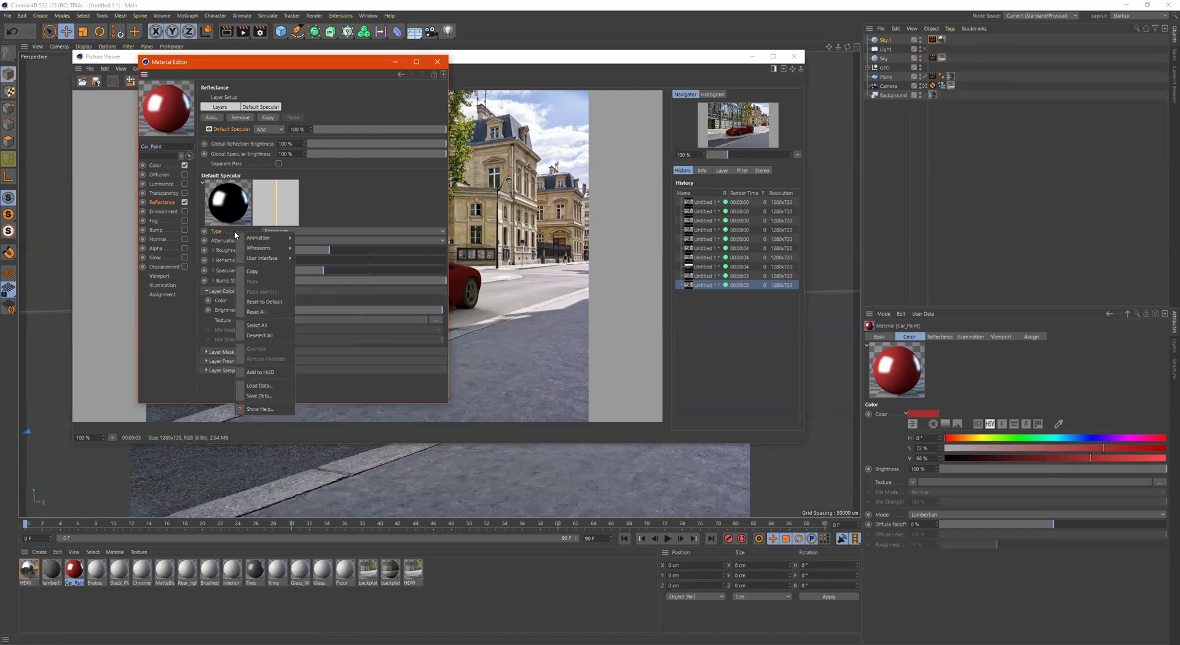
pyautogui.click(248, 299)
pyautogui.click(214, 362)
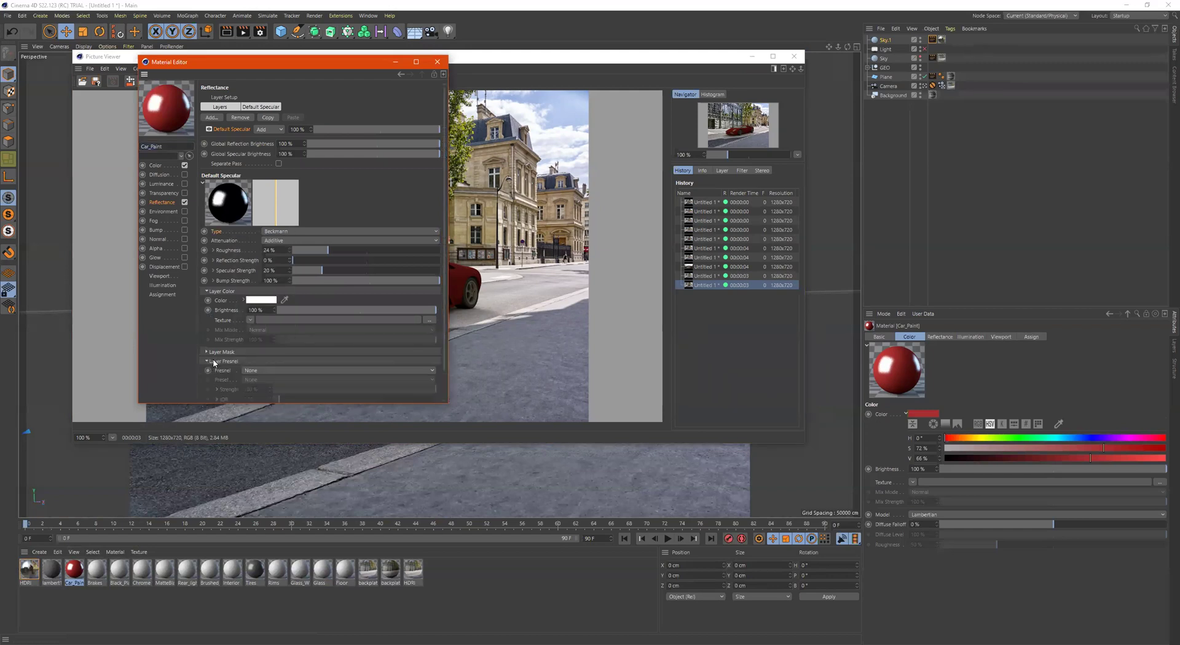
pyautogui.click(273, 371)
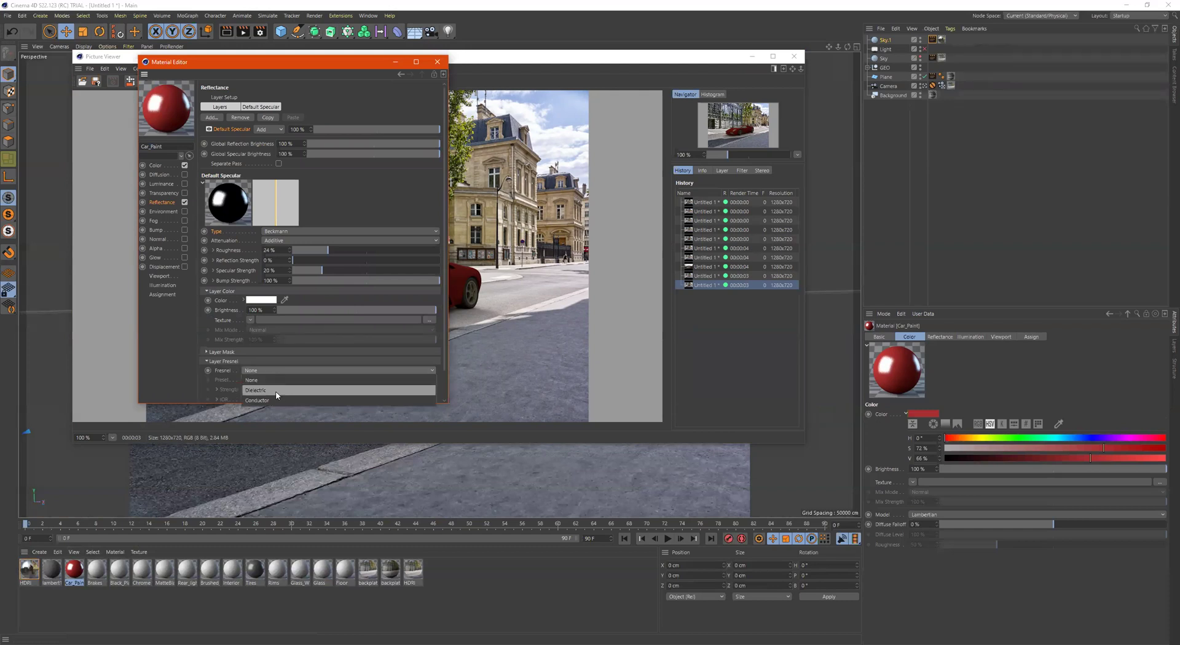
pyautogui.click(274, 381)
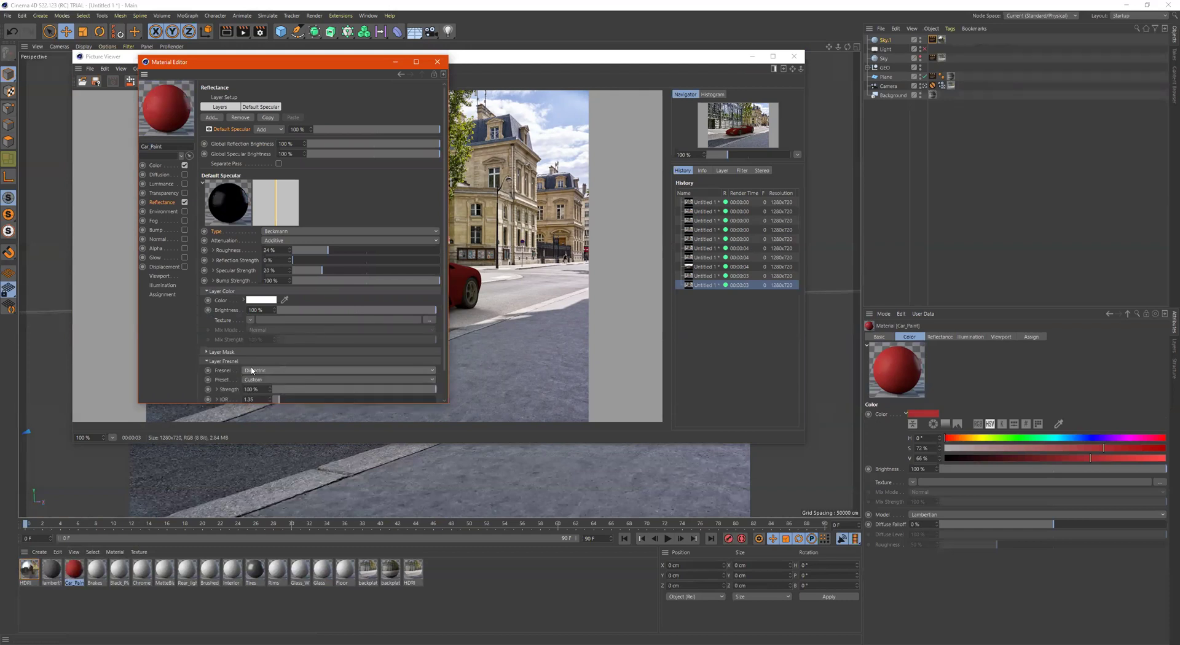
pyautogui.click(259, 371)
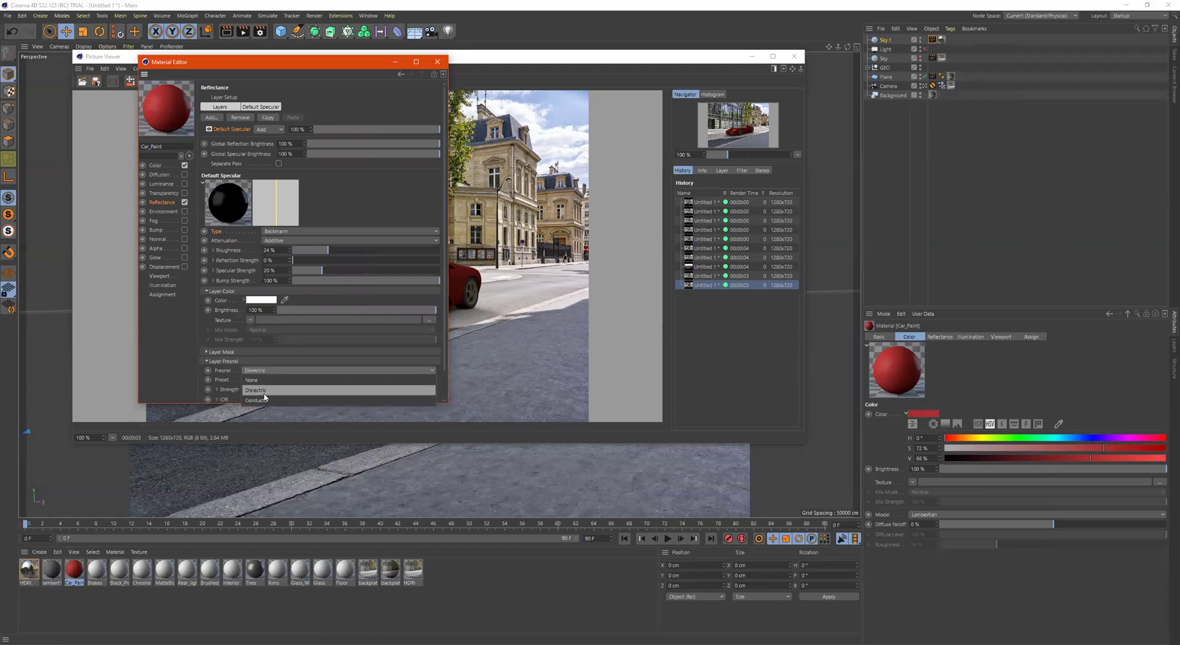
pyautogui.click(266, 399)
pyautogui.click(289, 379)
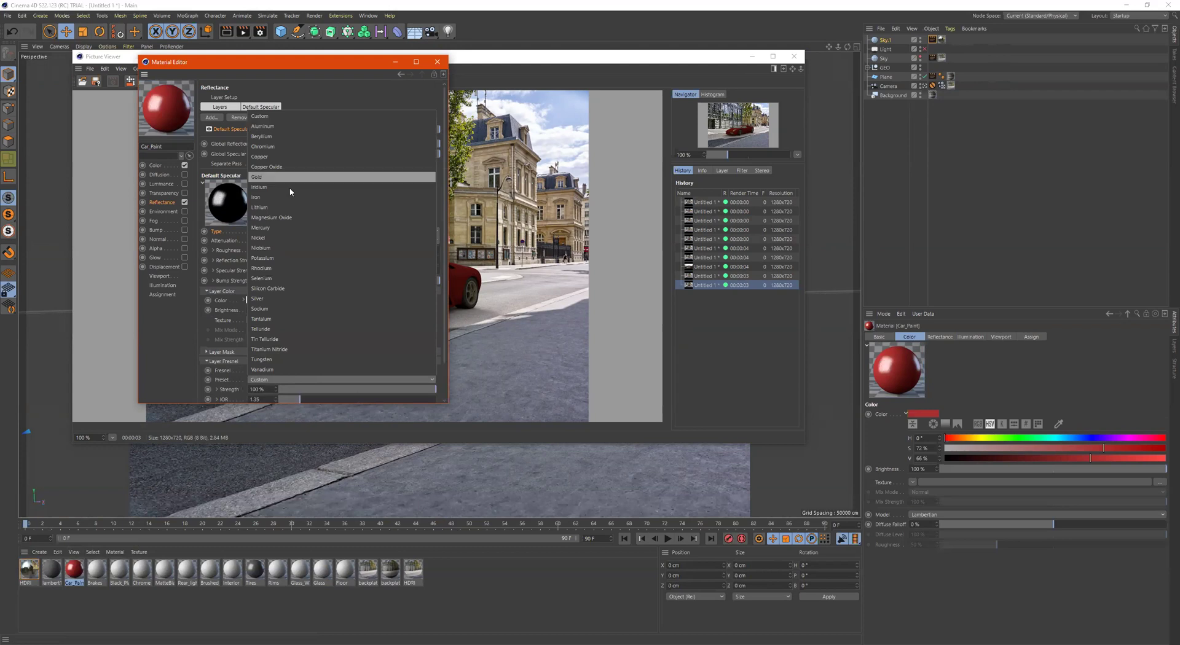
pyautogui.click(290, 208)
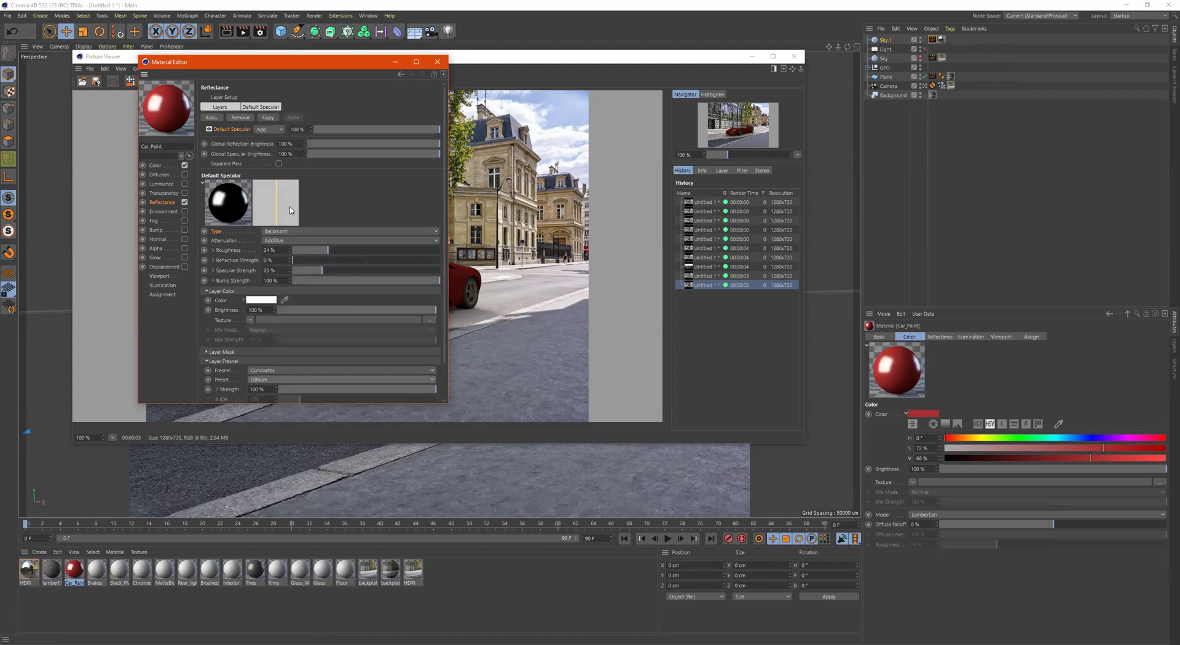
pyautogui.click(436, 62)
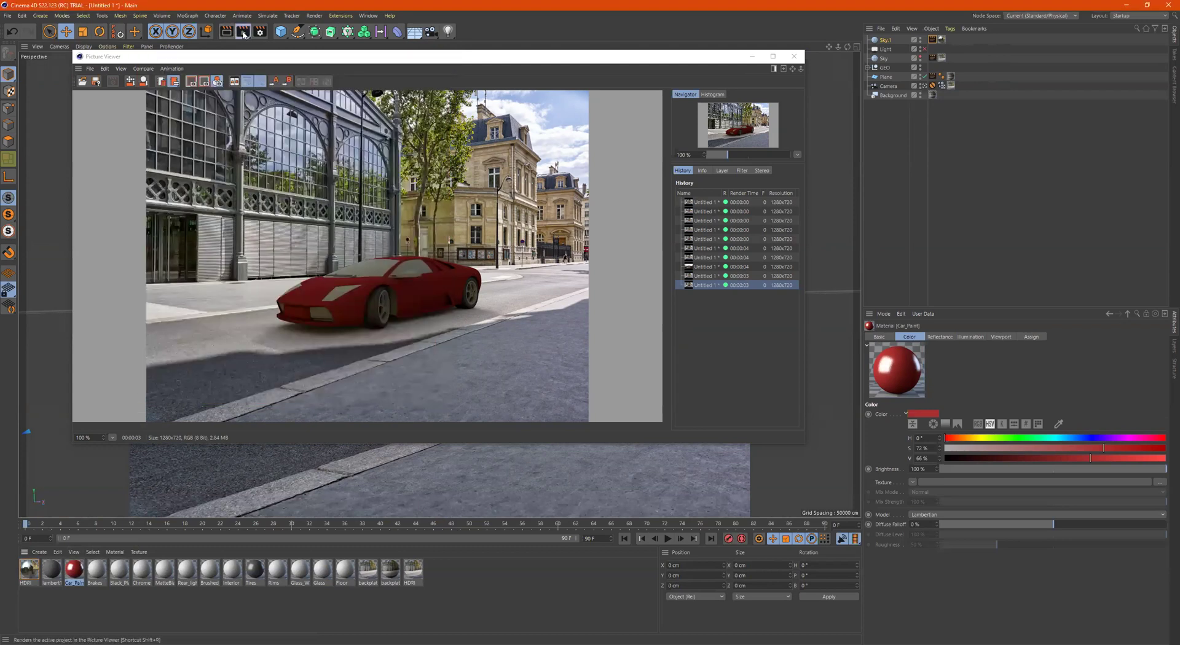
pyautogui.hotkey('shift', 'r')
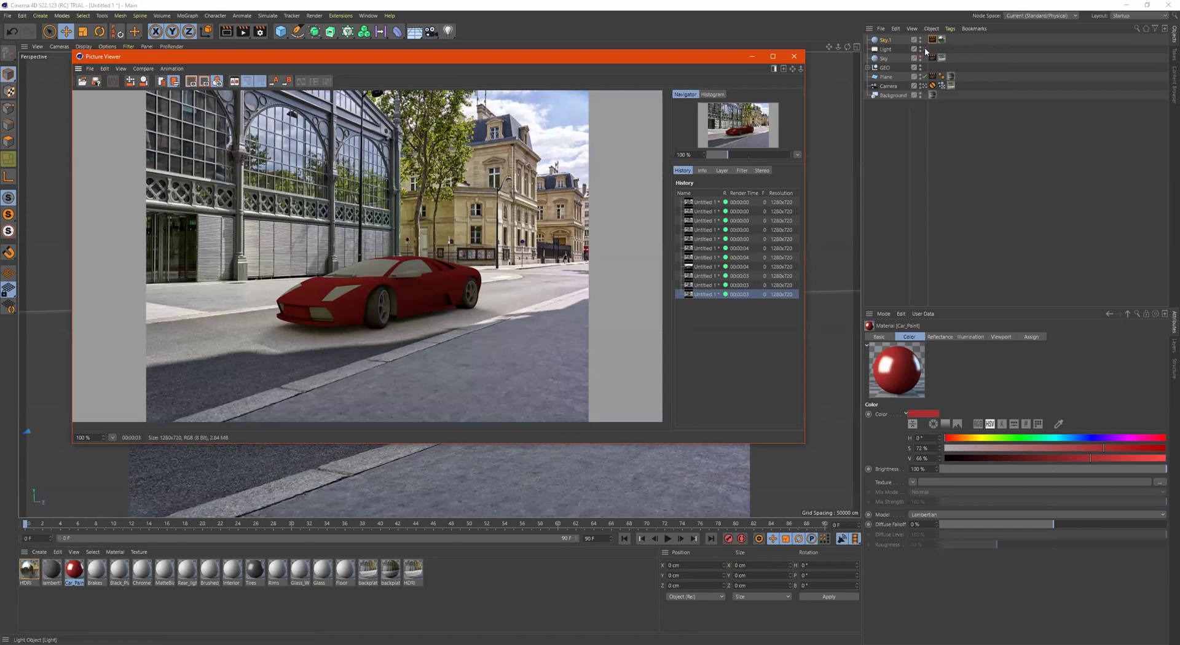
# - Render the view with the area light enabled again and set the light's intensity to 54 %
pyautogui.click(243, 32)
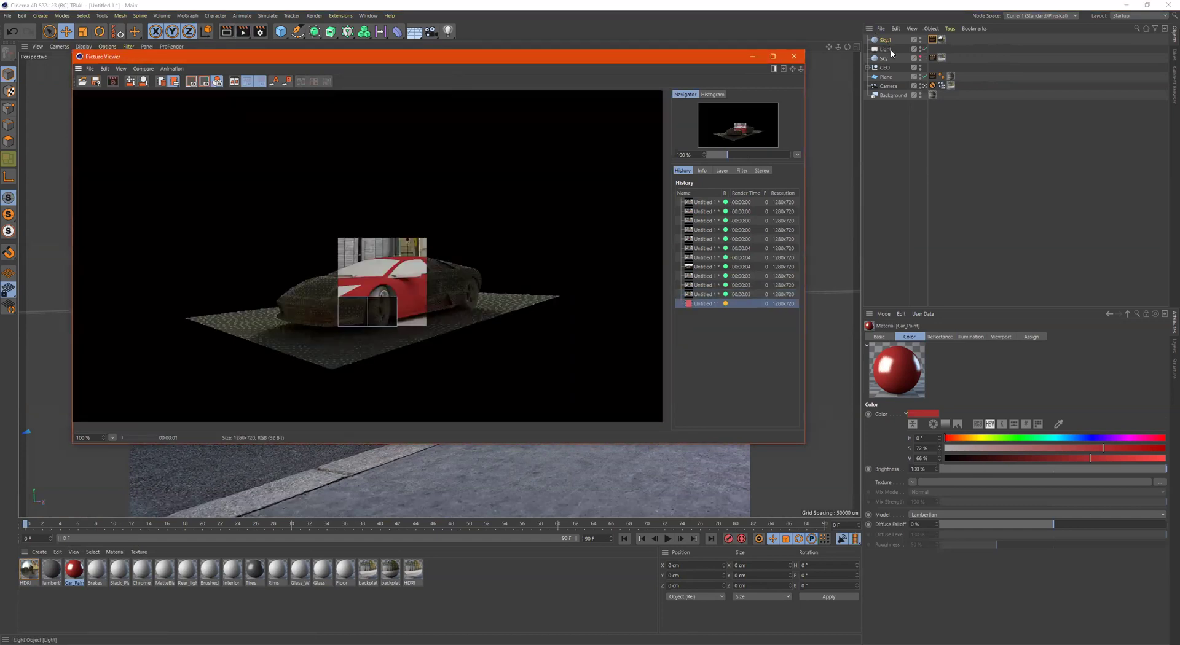
pyautogui.click(998, 401)
pyautogui.click(1068, 440)
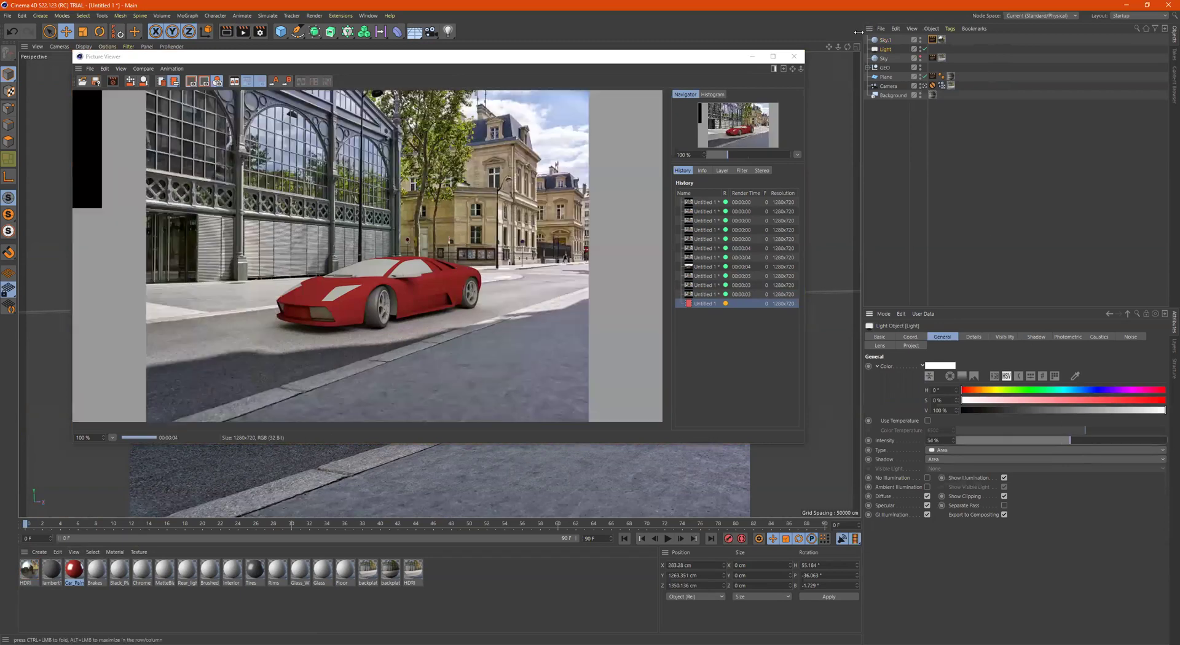